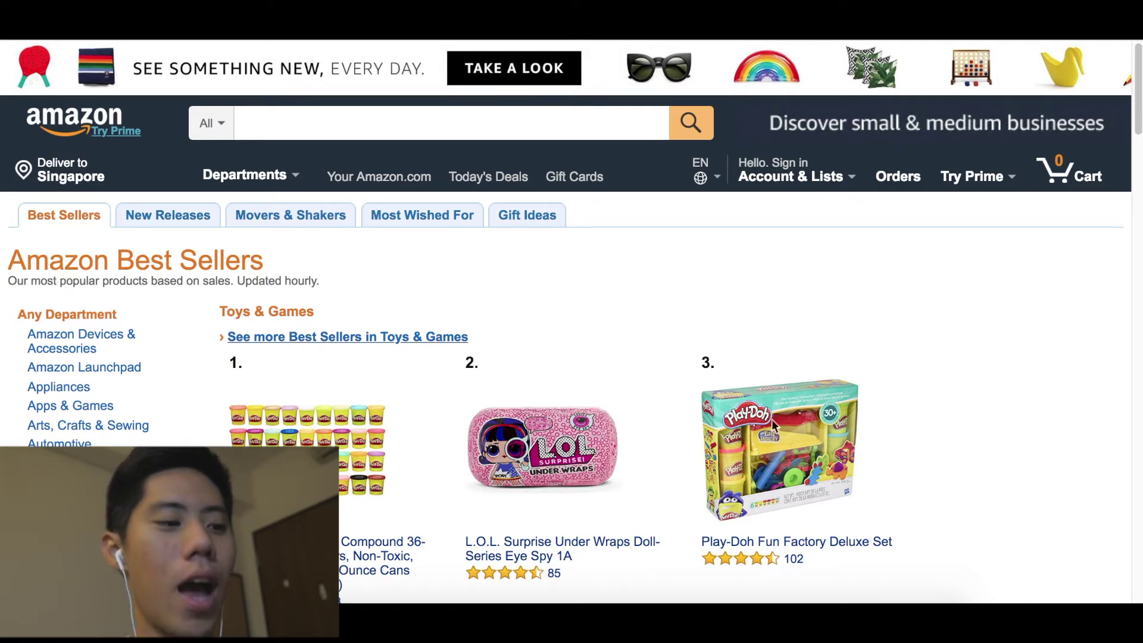
Check the targeting notes, then open Amazon's Tools & Home Improvement best sellers list
click(671, 598)
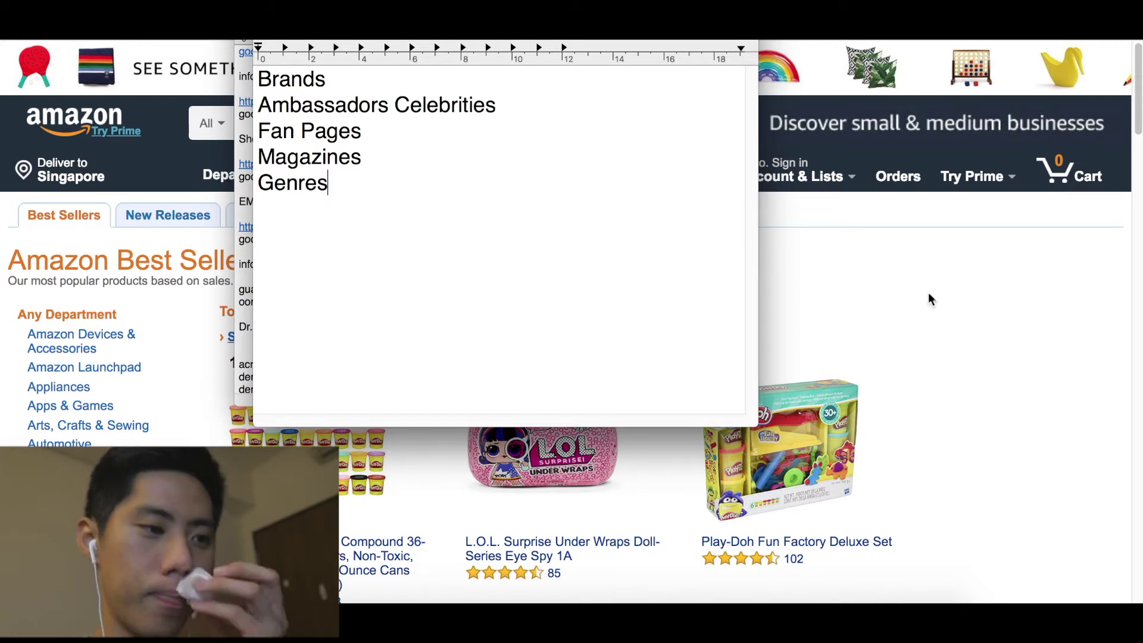
click(929, 292)
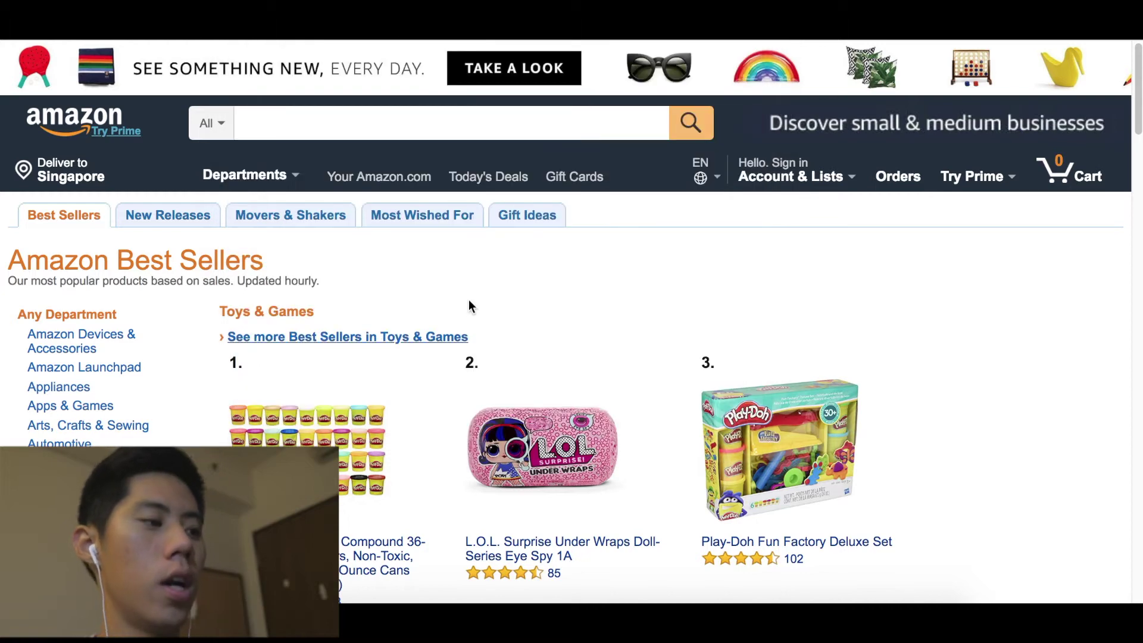
scroll(300, 263, down, 2)
scroll(299, 258, down, 10)
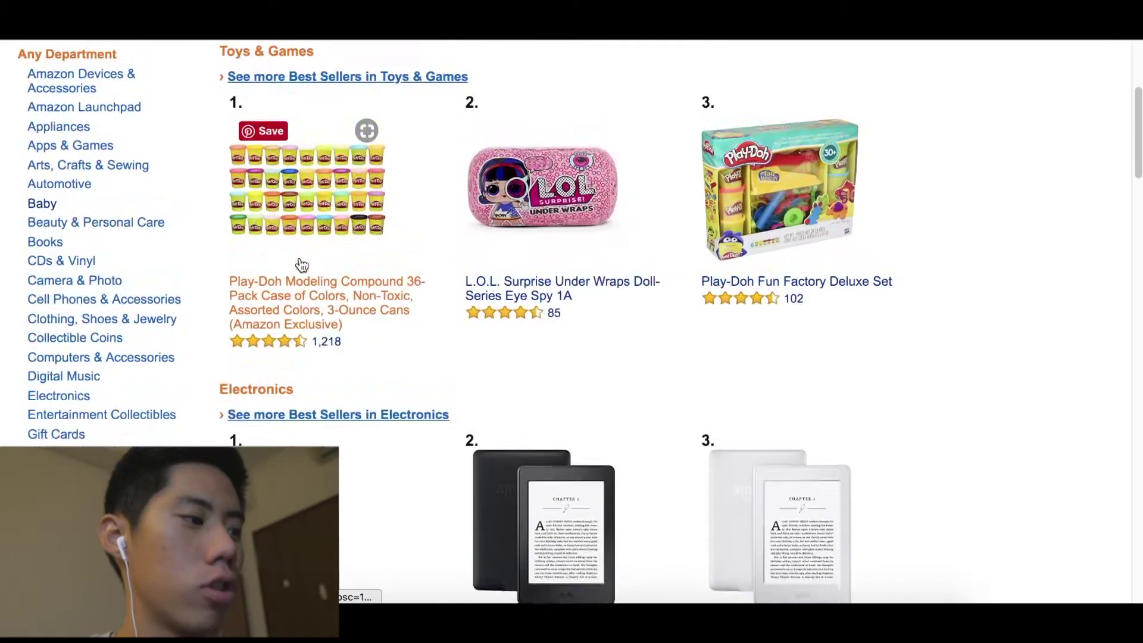
scroll(299, 260, down, 3)
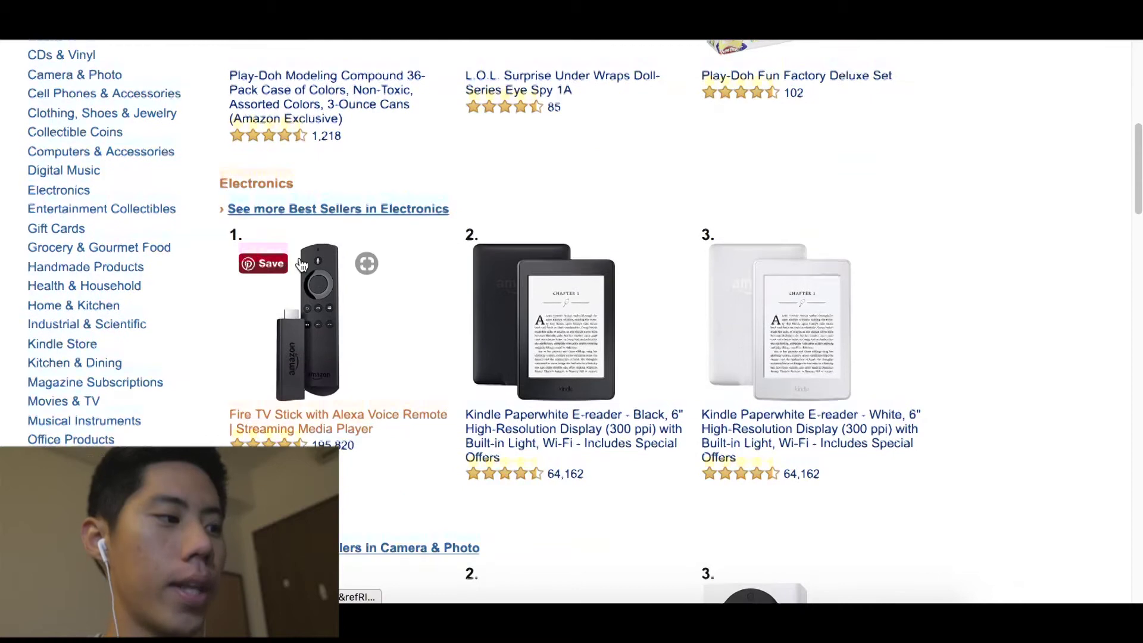
scroll(299, 259, down, 3)
scroll(301, 264, down, 3)
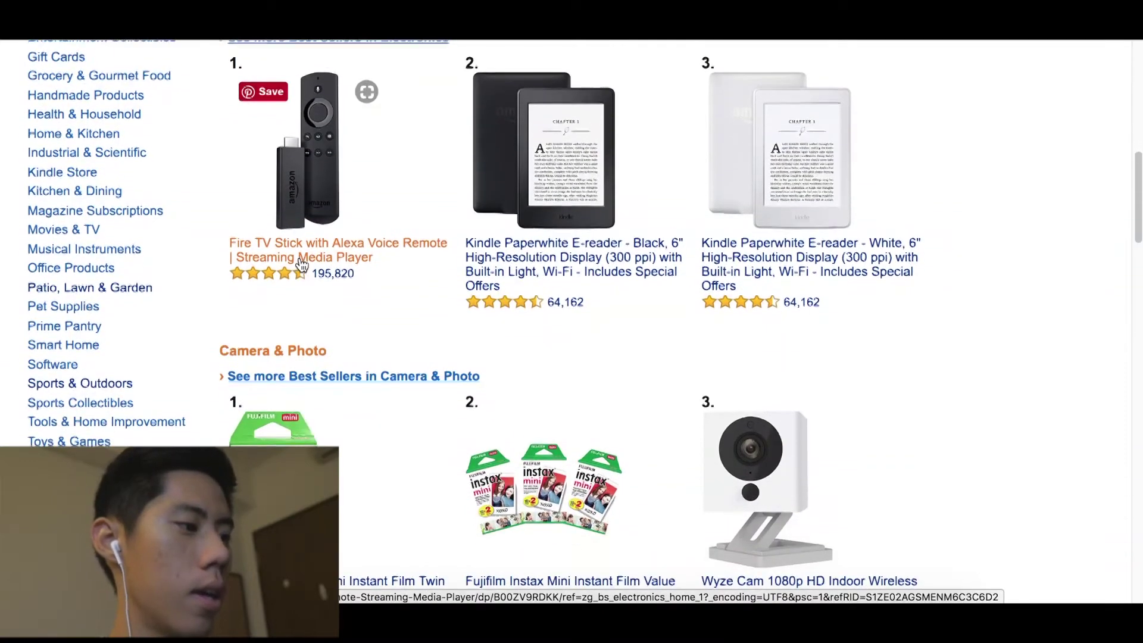
click(134, 424)
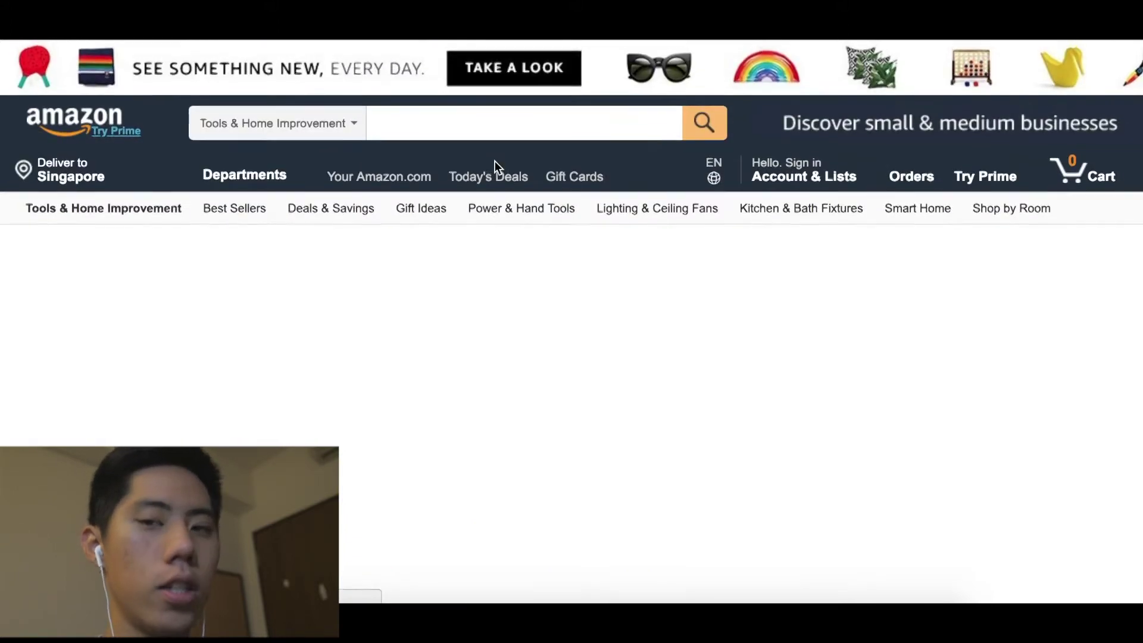
Go to page 2 of the best sellers and find the #81 Etekcity camping lantern
scroll(526, 276, down, 12)
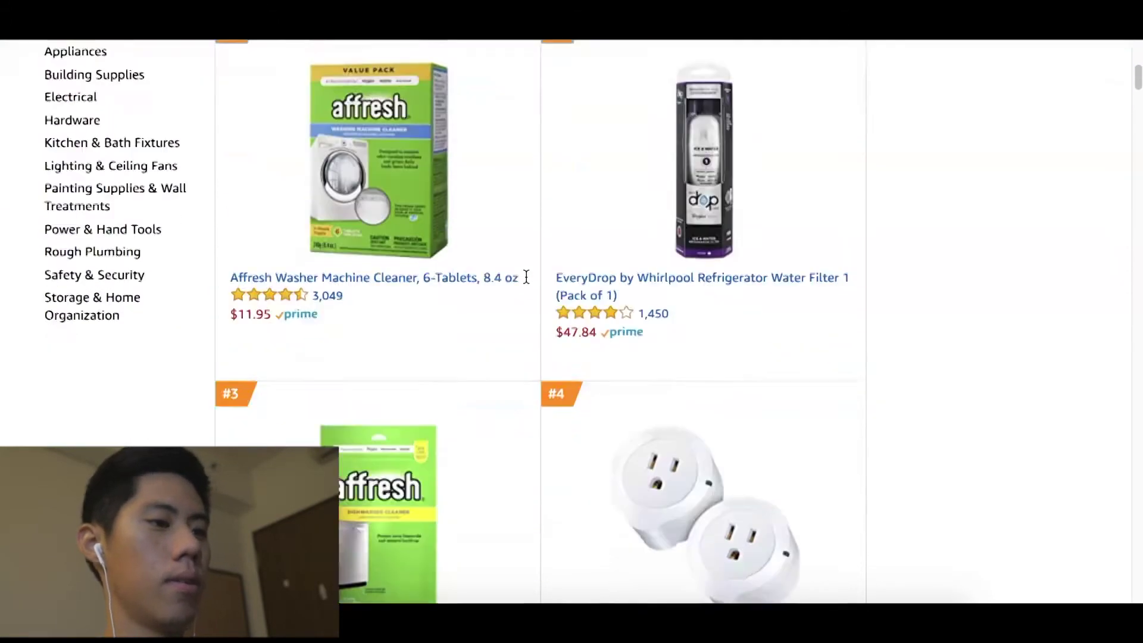
scroll(526, 276, down, 12)
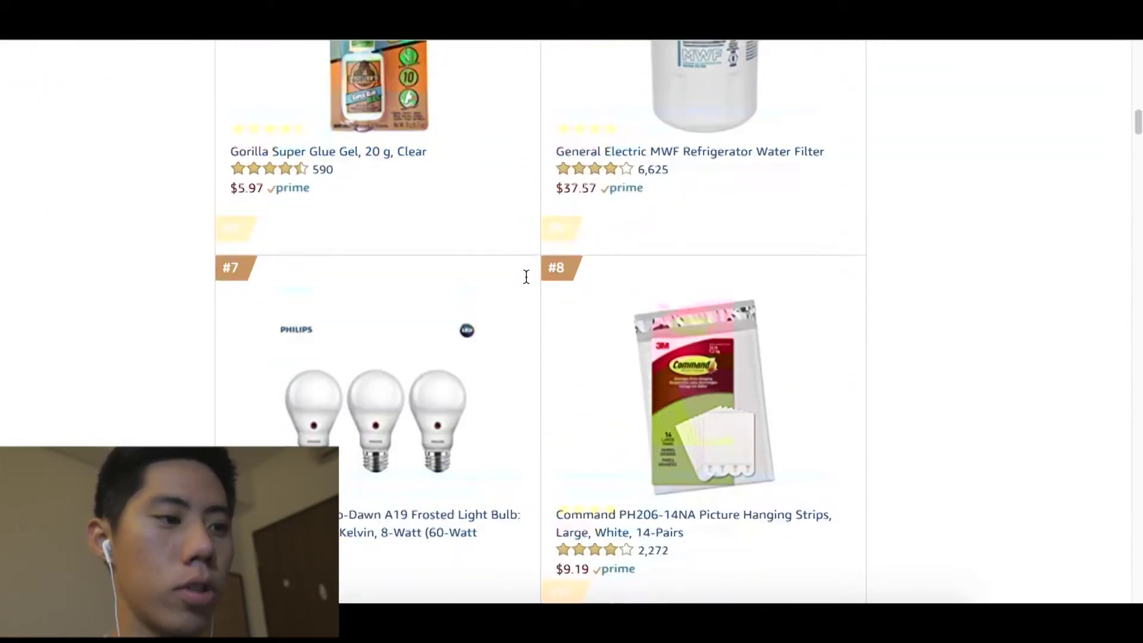
scroll(528, 284, down, 12)
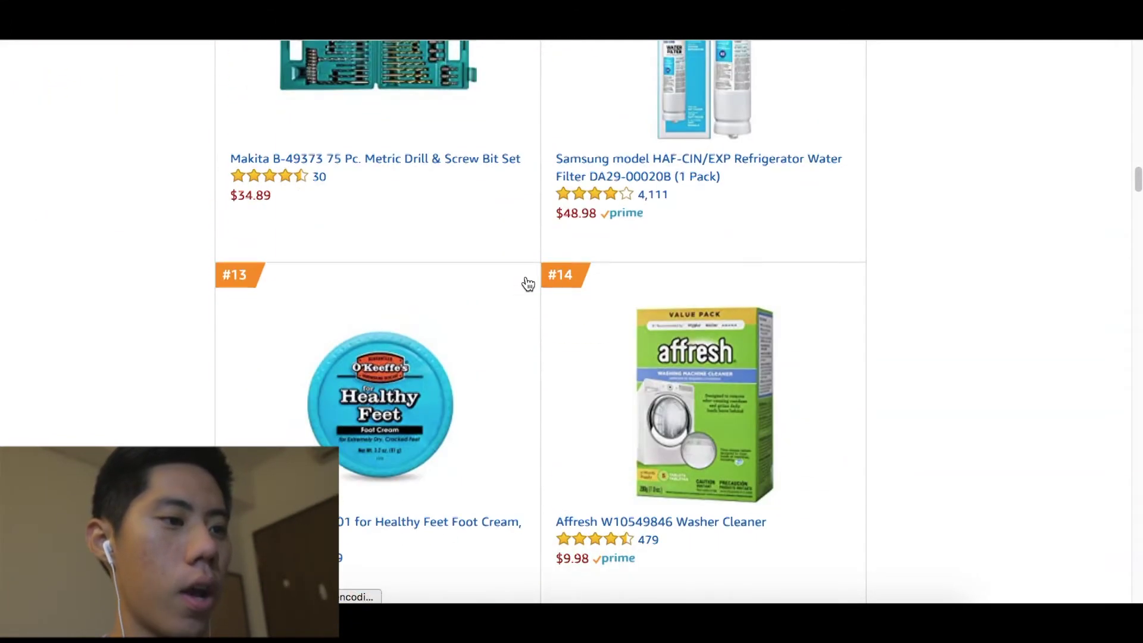
scroll(528, 284, down, 12)
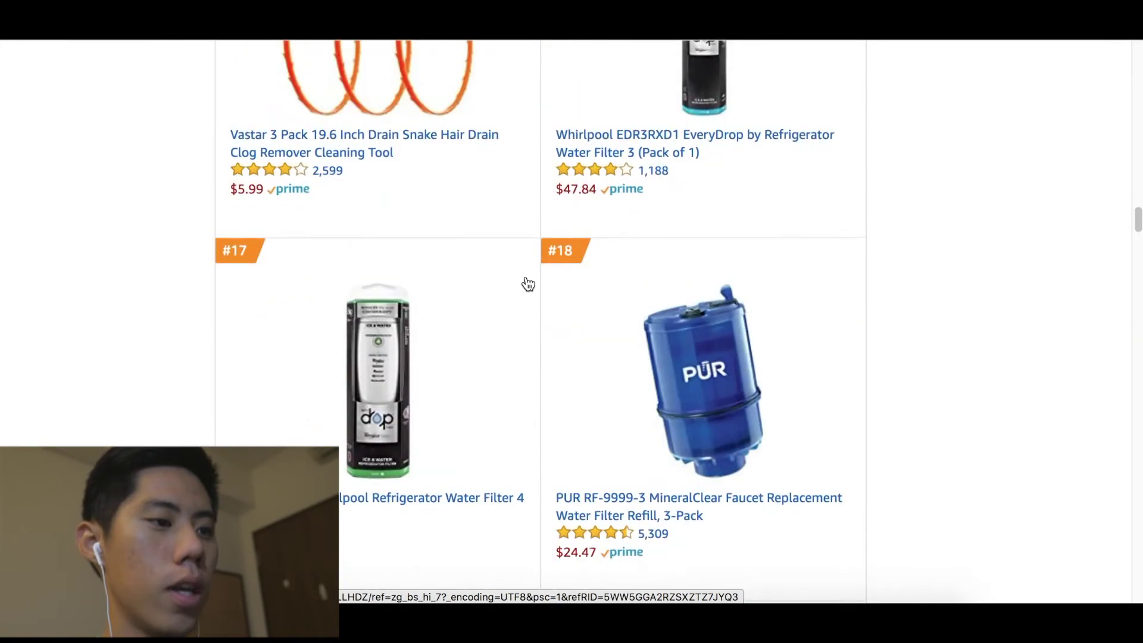
scroll(528, 284, down, 12)
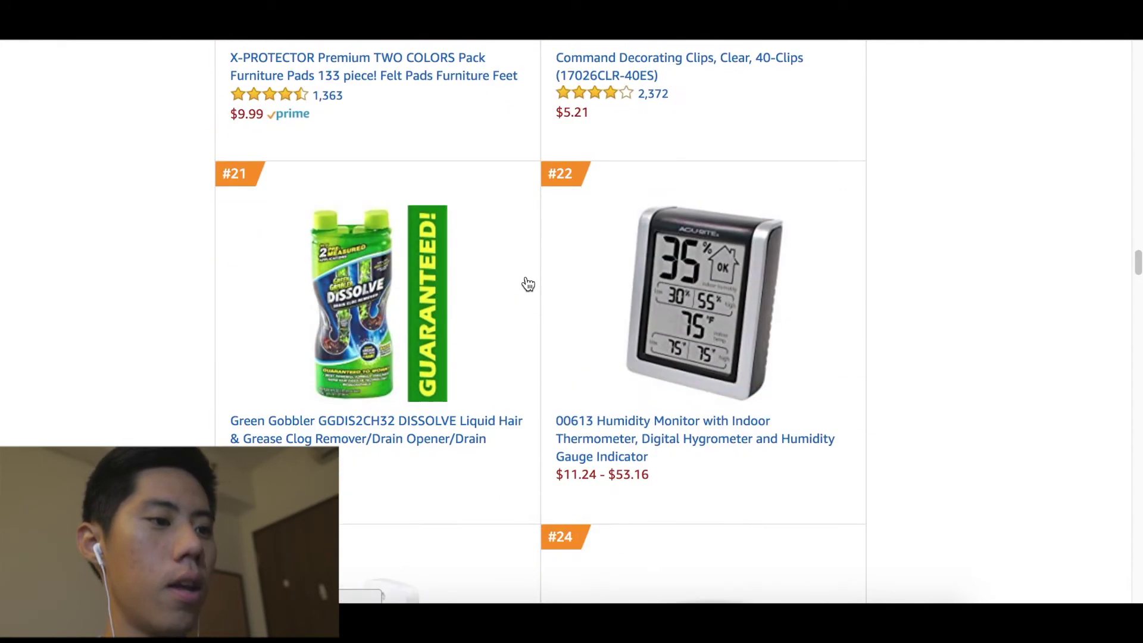
scroll(528, 284, down, 10)
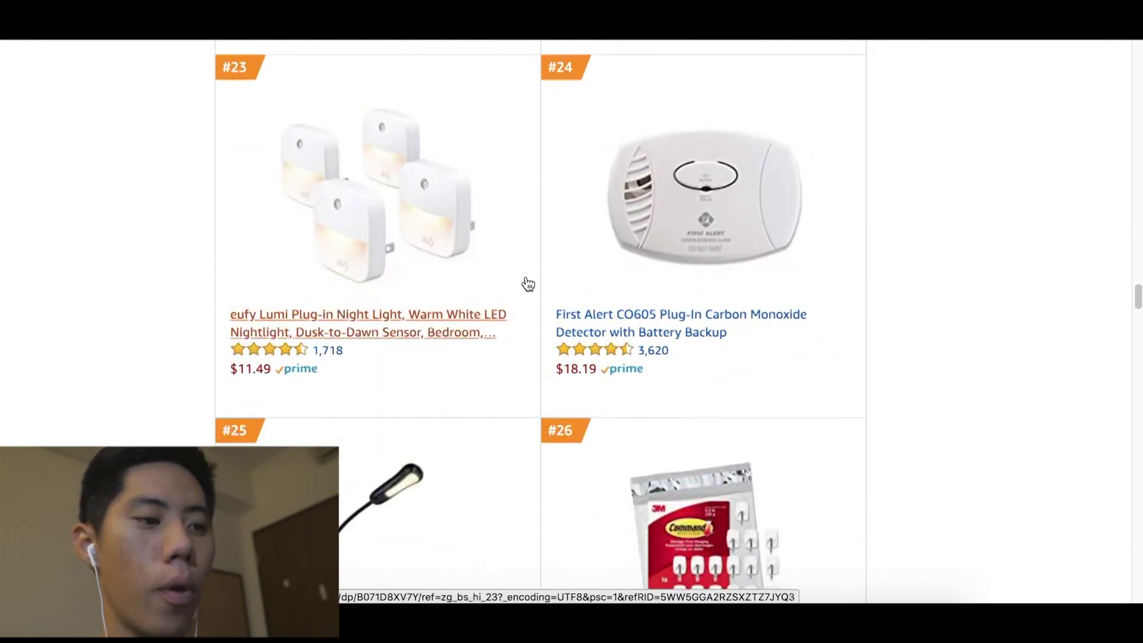
scroll(528, 284, down, 1)
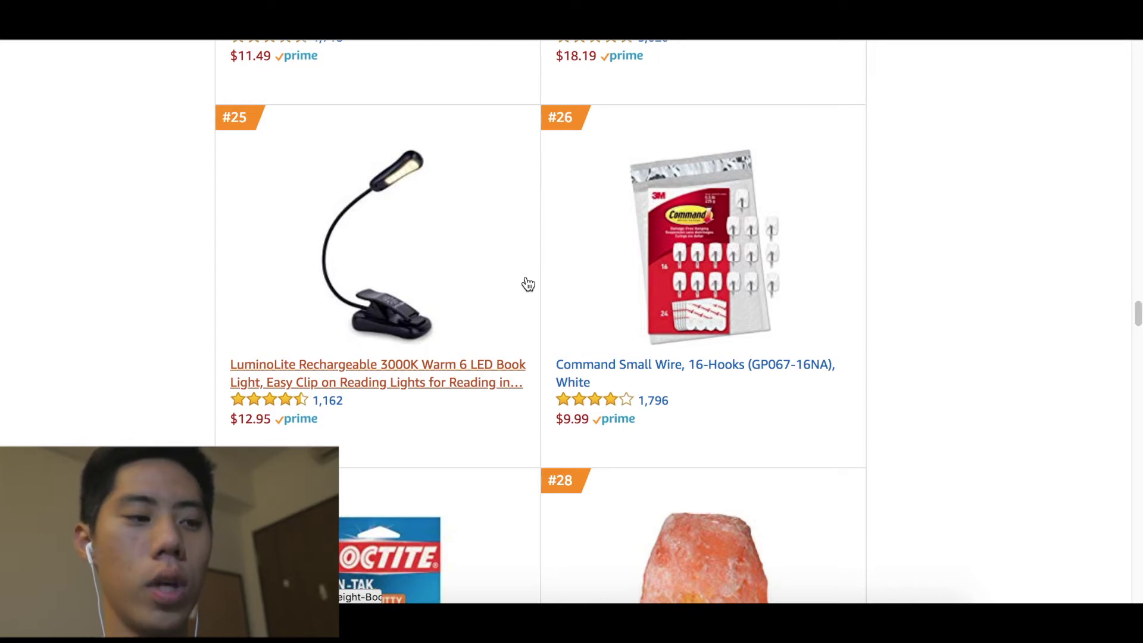
scroll(625, 262, down, 10)
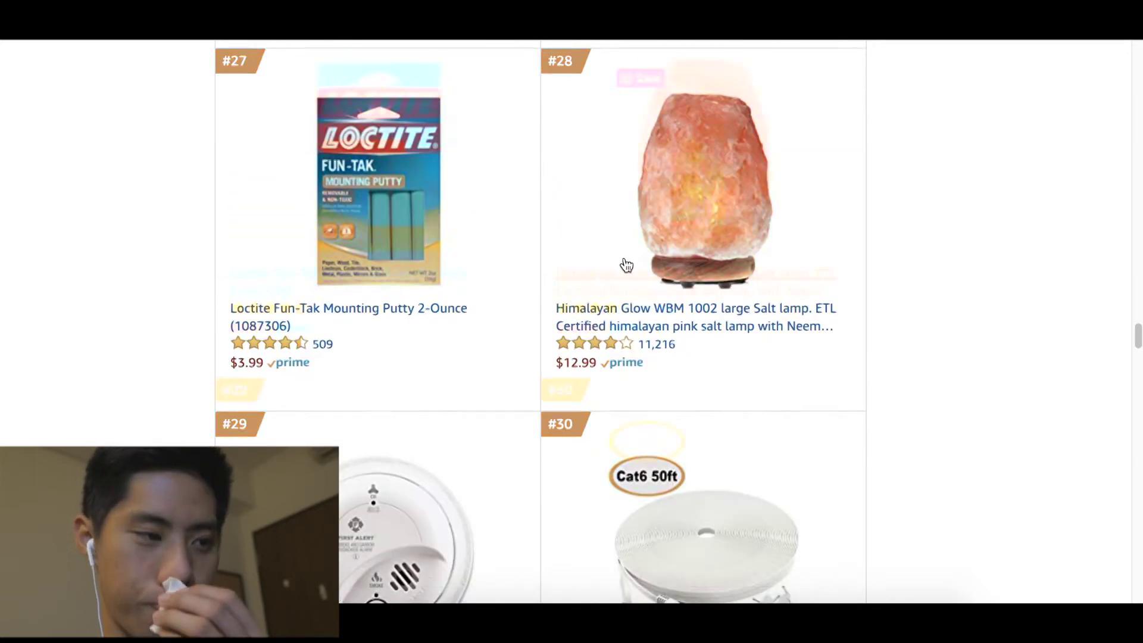
scroll(626, 265, down, 15)
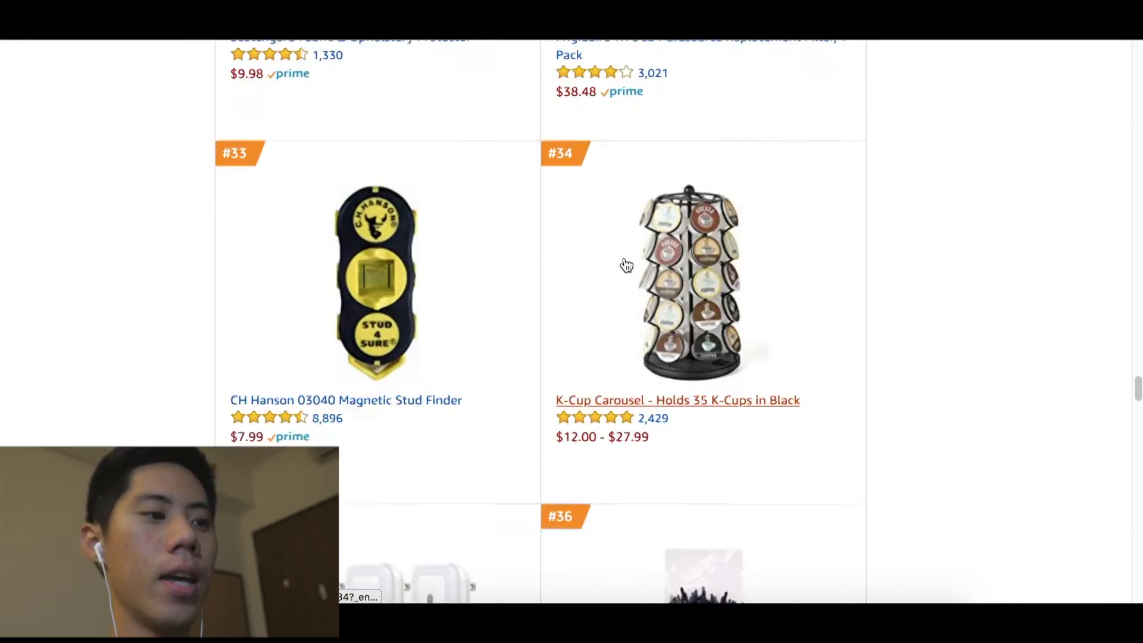
scroll(627, 265, down, 9)
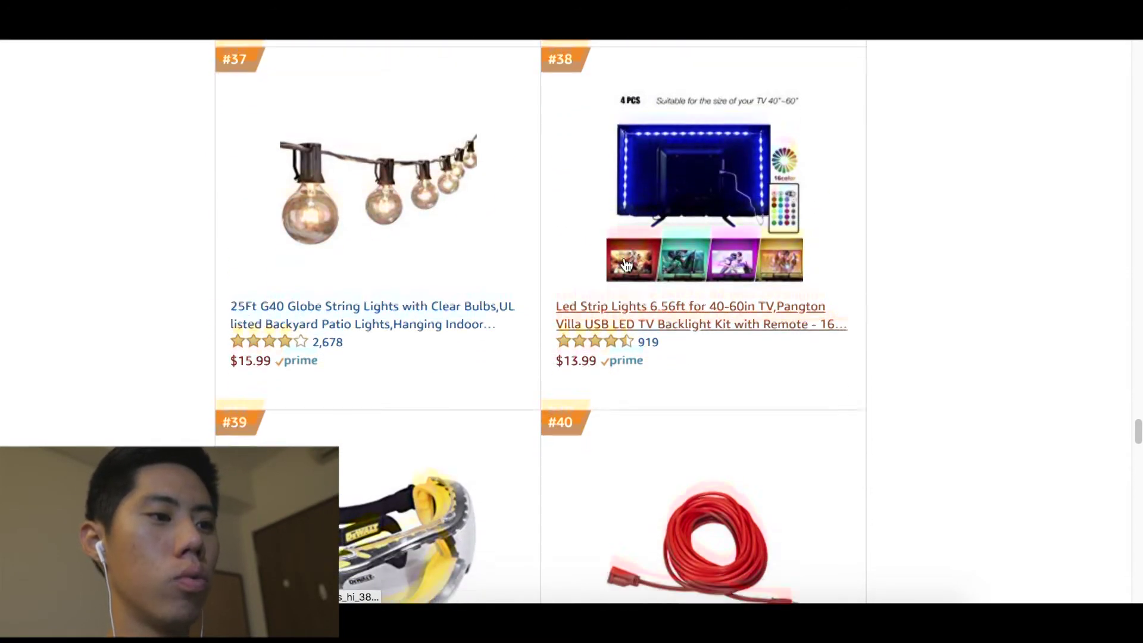
scroll(625, 262, down, 3)
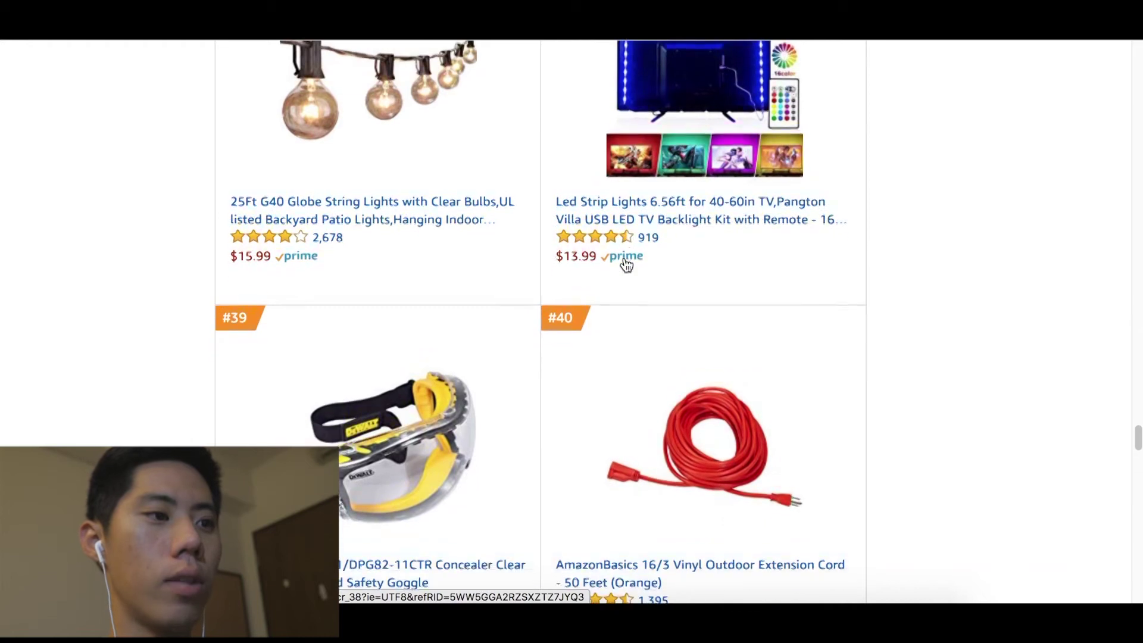
scroll(625, 262, down, 20)
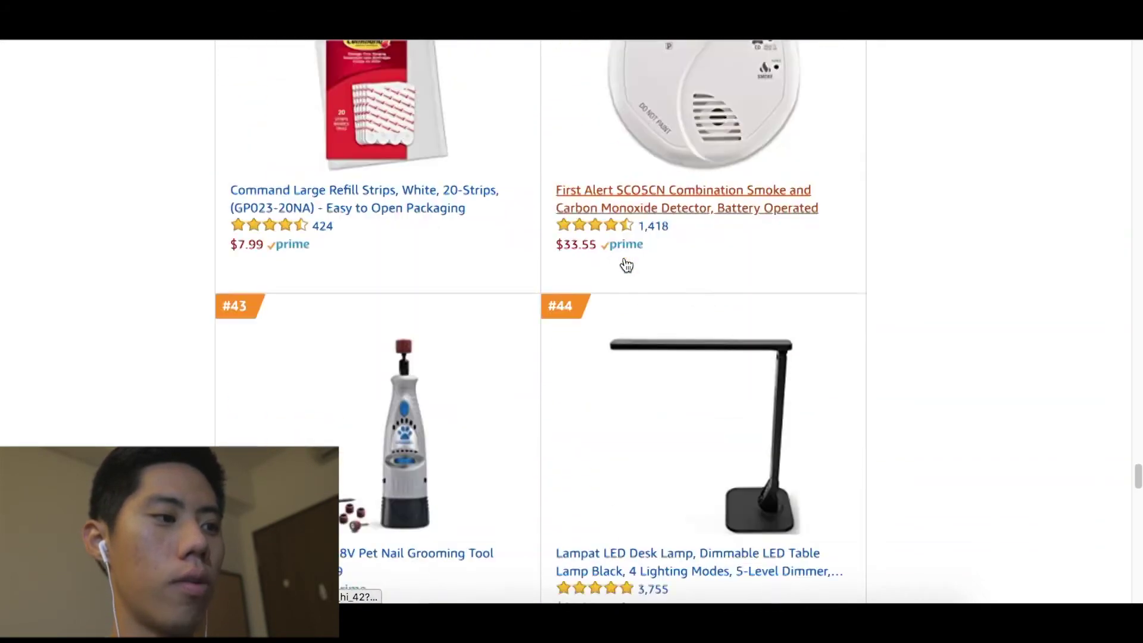
scroll(626, 265, down, 15)
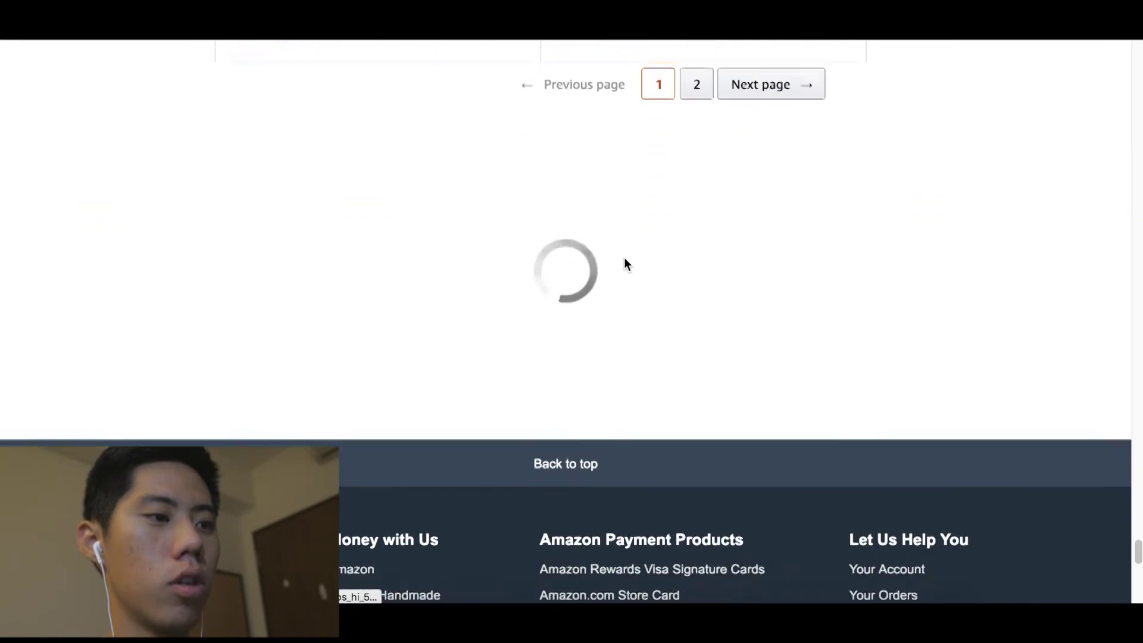
click(696, 187)
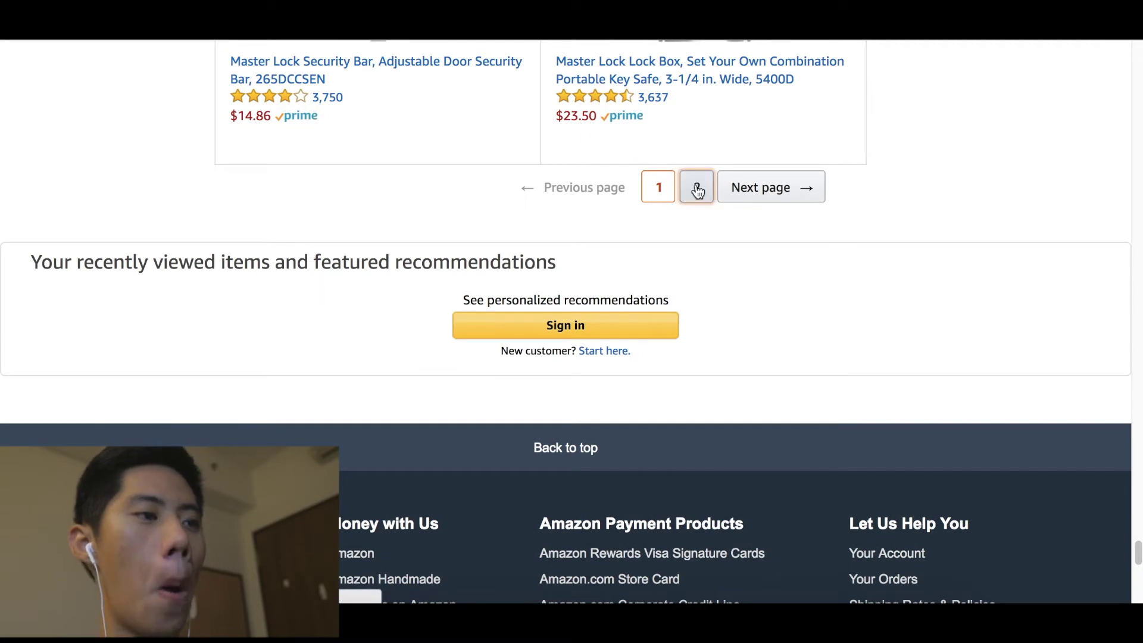
scroll(409, 289, up, 2)
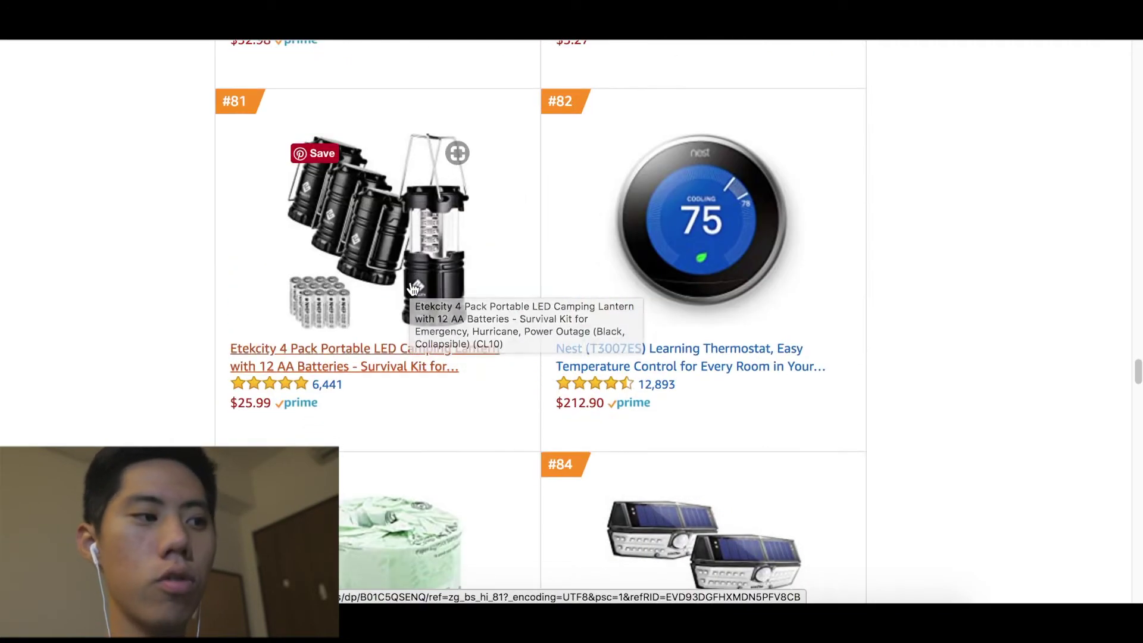
Open the Etekcity 4 Pack Portable LED Camping Lantern product page and view its fourth photo
click(374, 355)
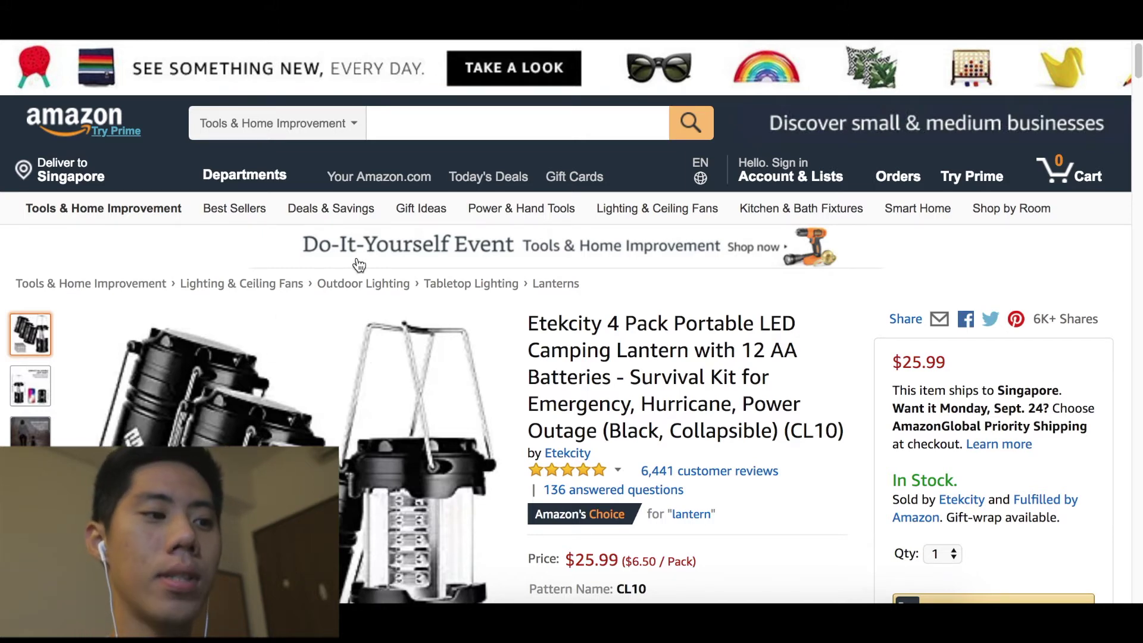
scroll(357, 262, down, 4)
scroll(357, 262, down, 1)
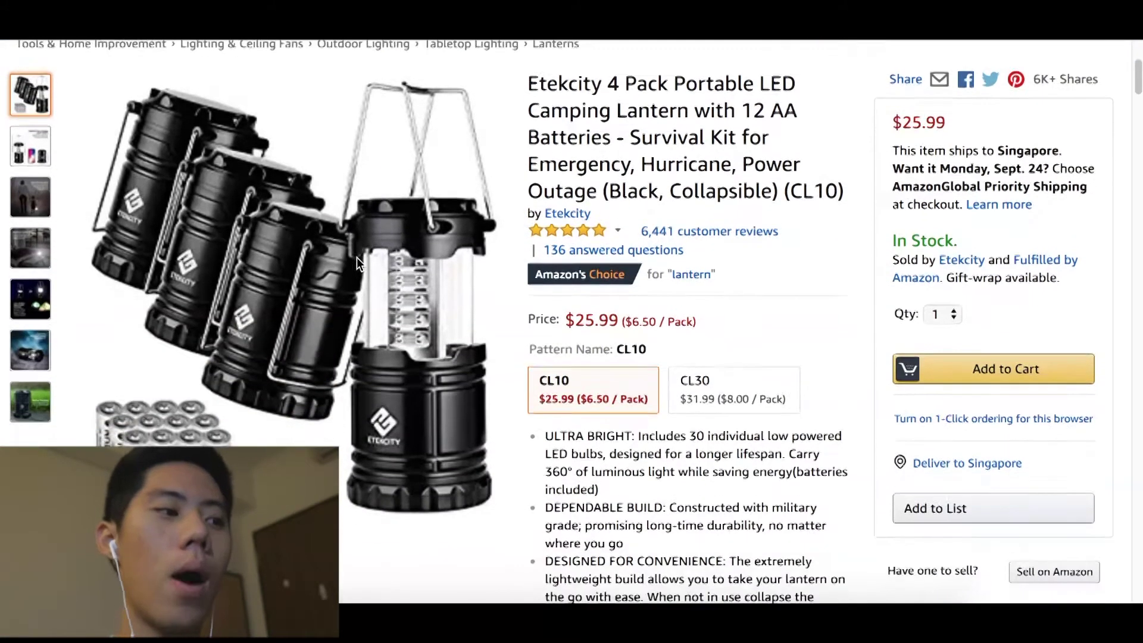
scroll(357, 262, up, 2)
scroll(357, 262, down, 1)
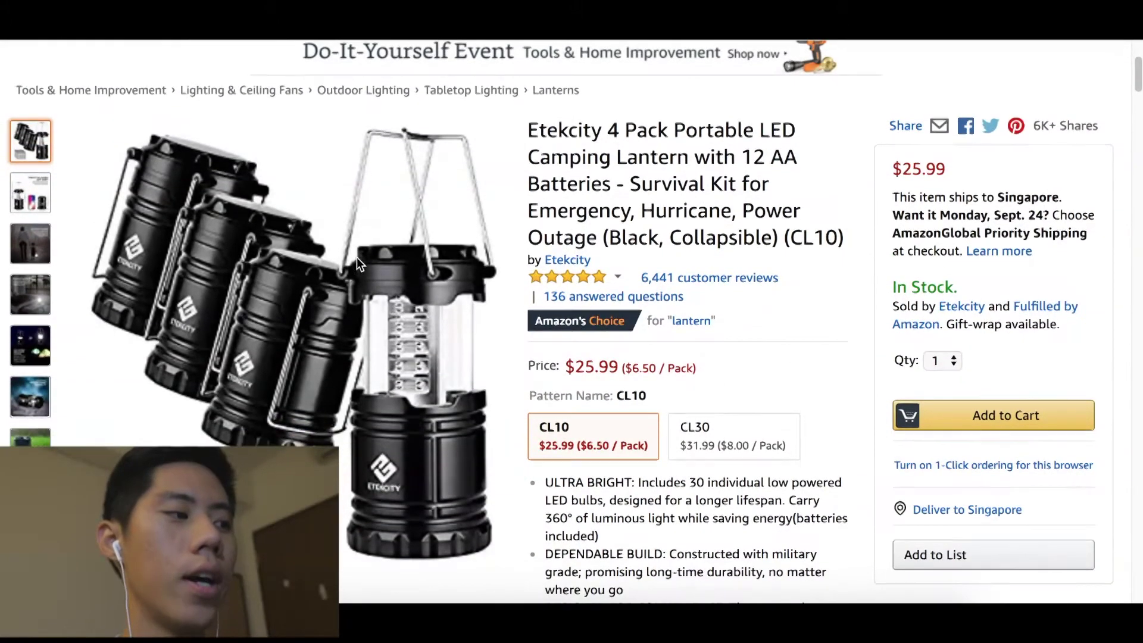
click(37, 302)
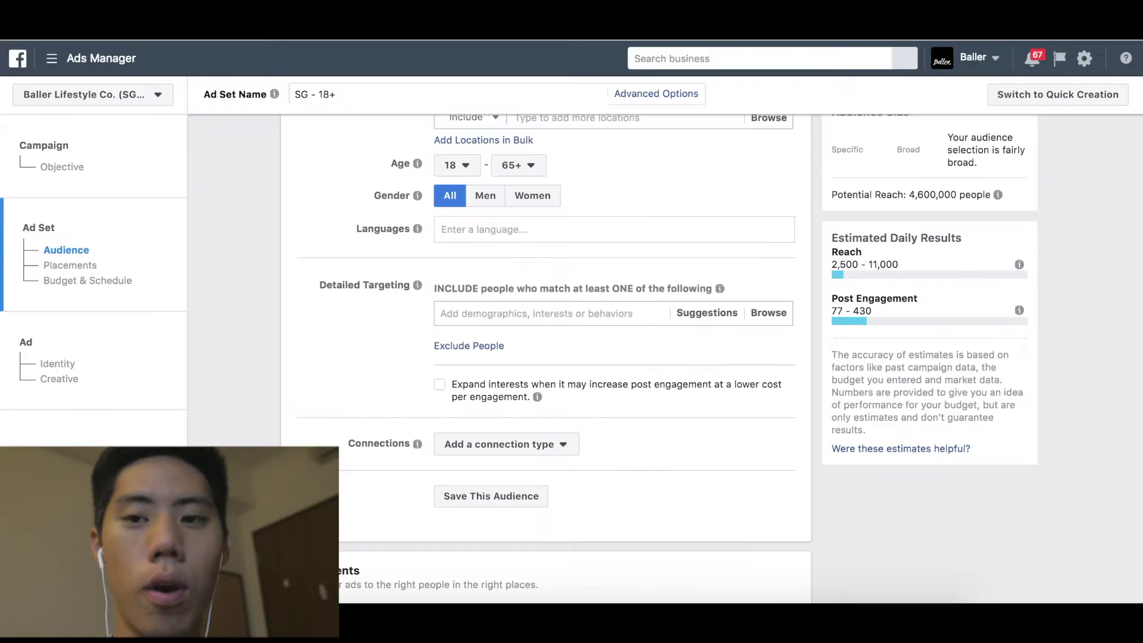
In the SG - 18+ audience settings, go to Detailed Targeting and place the cursor in its empty input box
scroll(424, 356, up, 3)
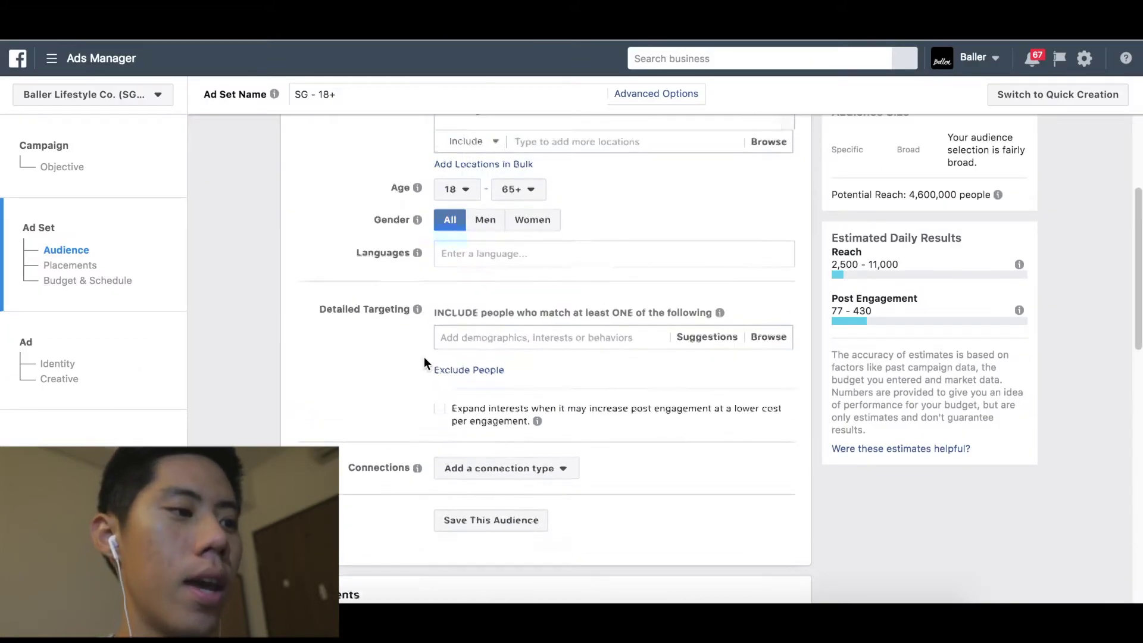
scroll(424, 356, down, 3)
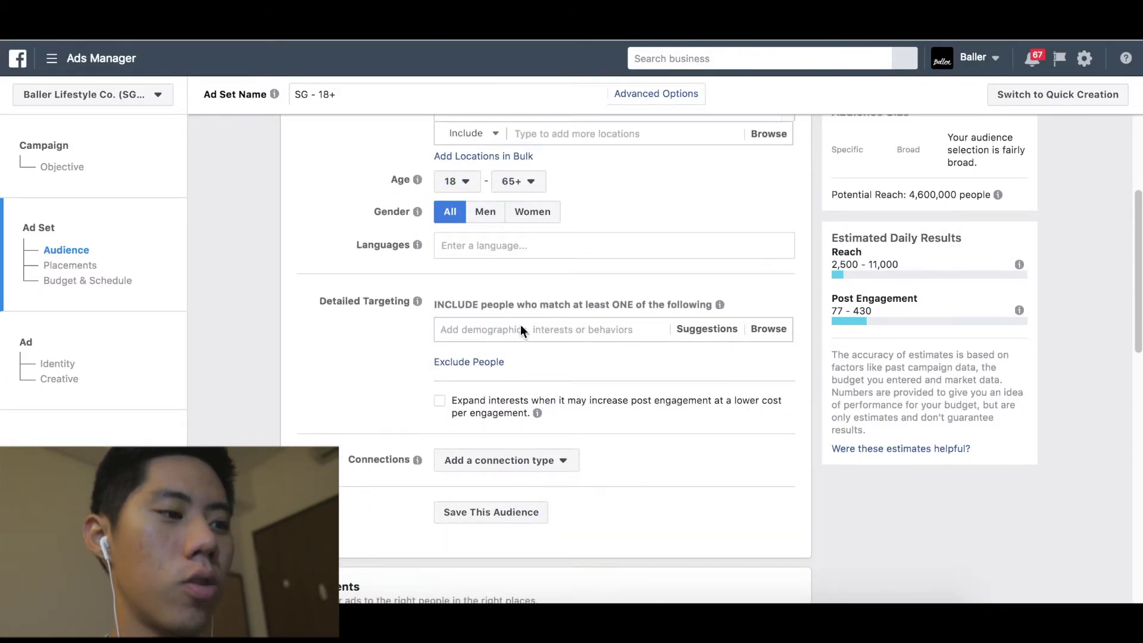
click(516, 333)
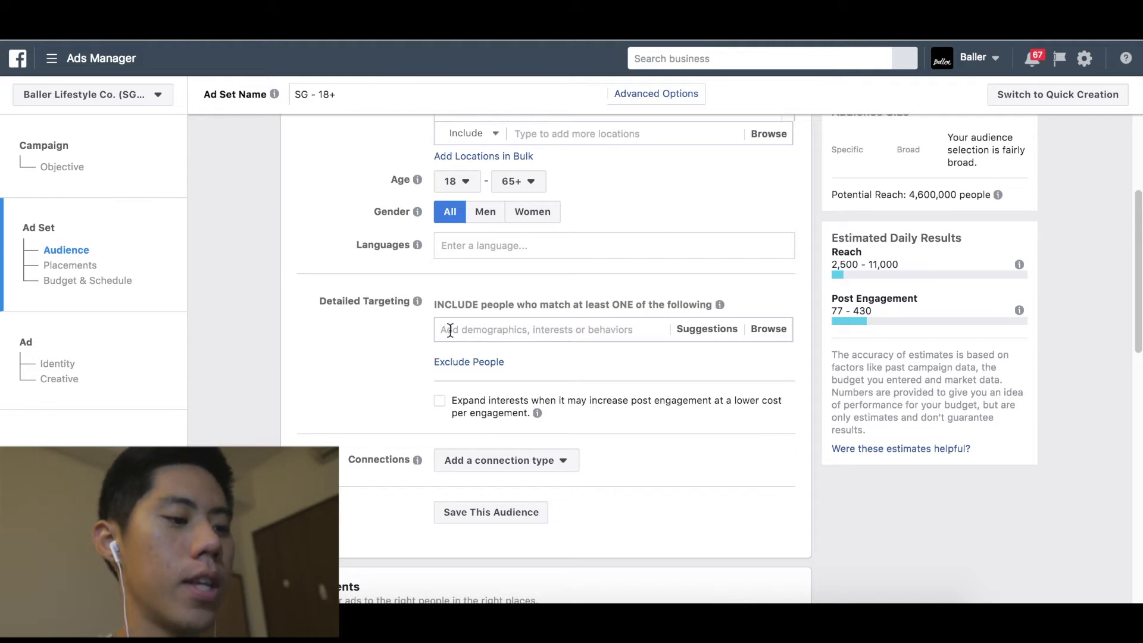
Search 'camping' and include the Camping interest (Sports and outdoors > Outdoor recreation)
text(camping)
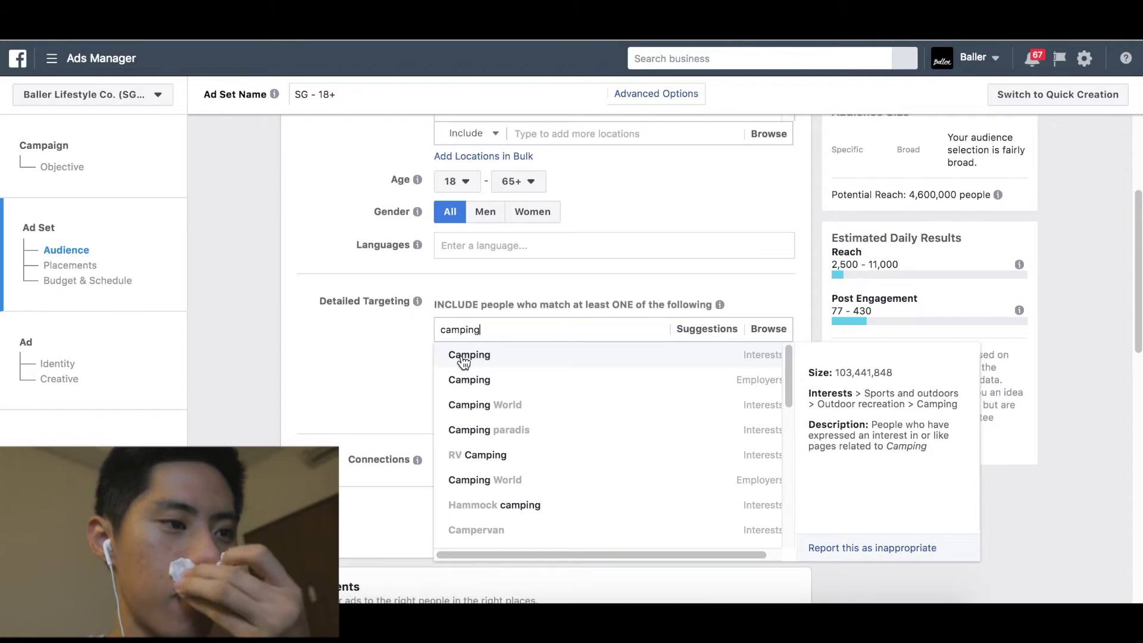
click(464, 357)
scroll(415, 268, up, 2)
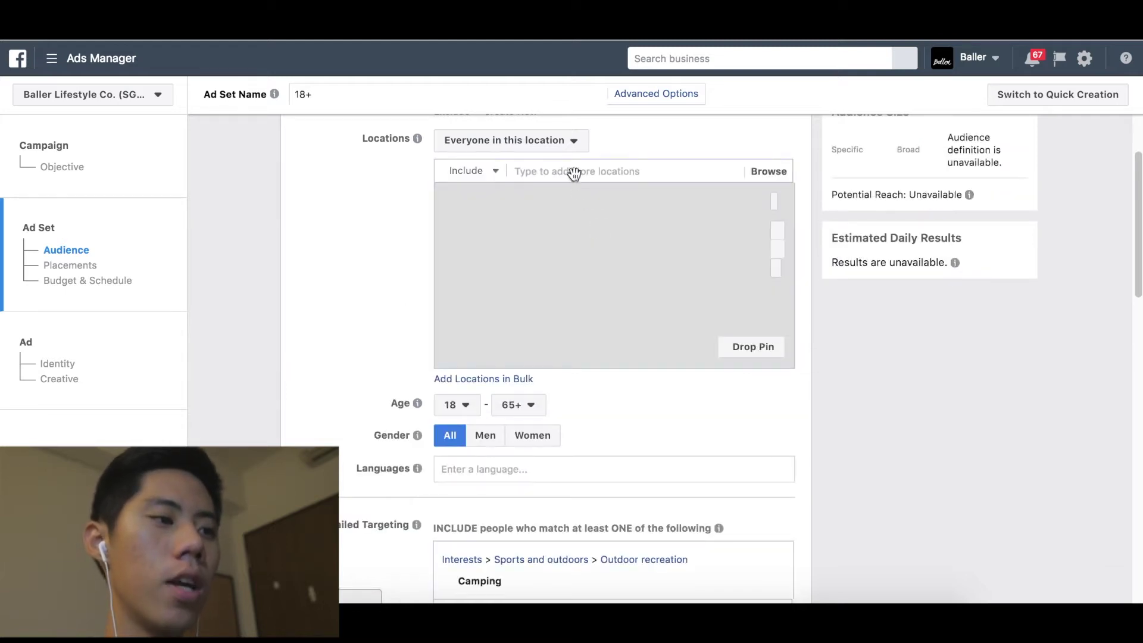
Make the United States the ad set's target location in place of Singapore
click(574, 173)
text(united states)
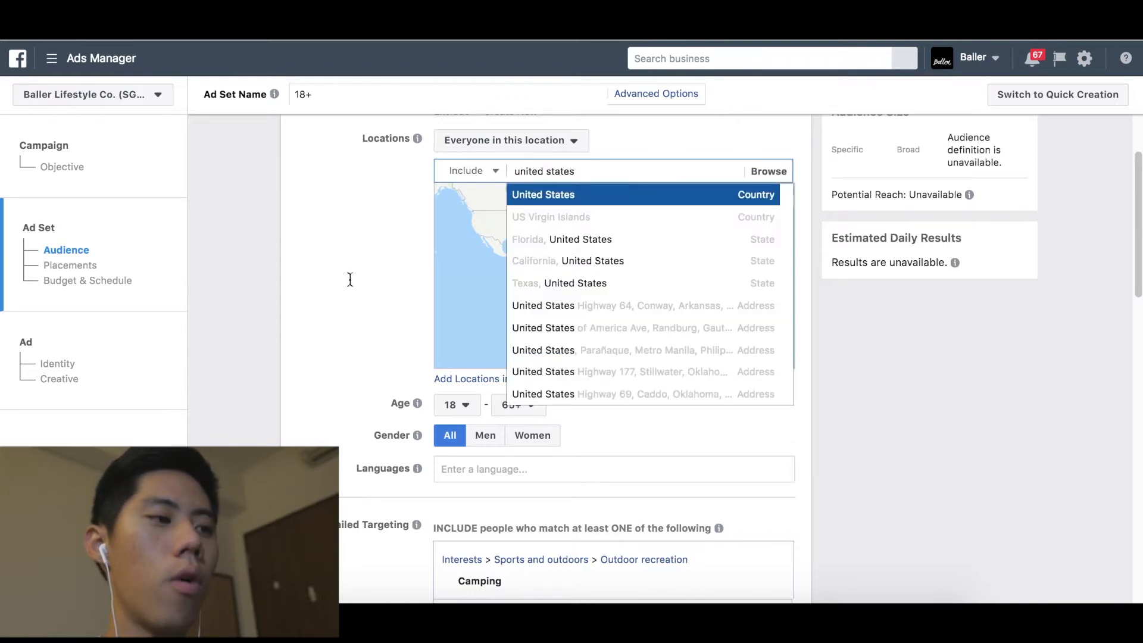
key(Return)
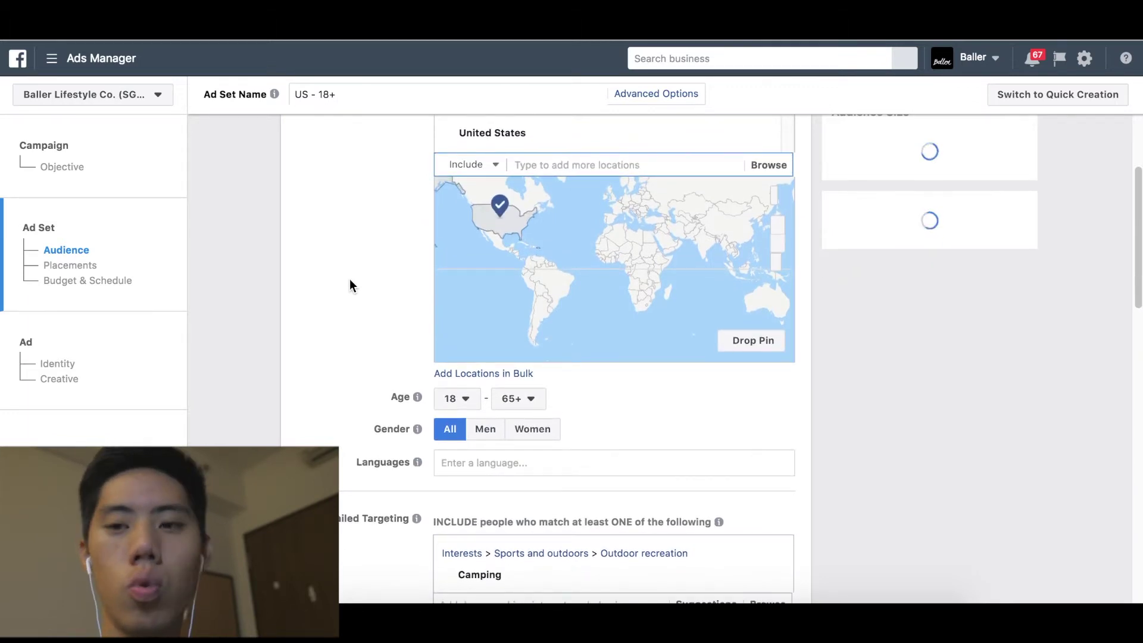
scroll(349, 280, down, 2)
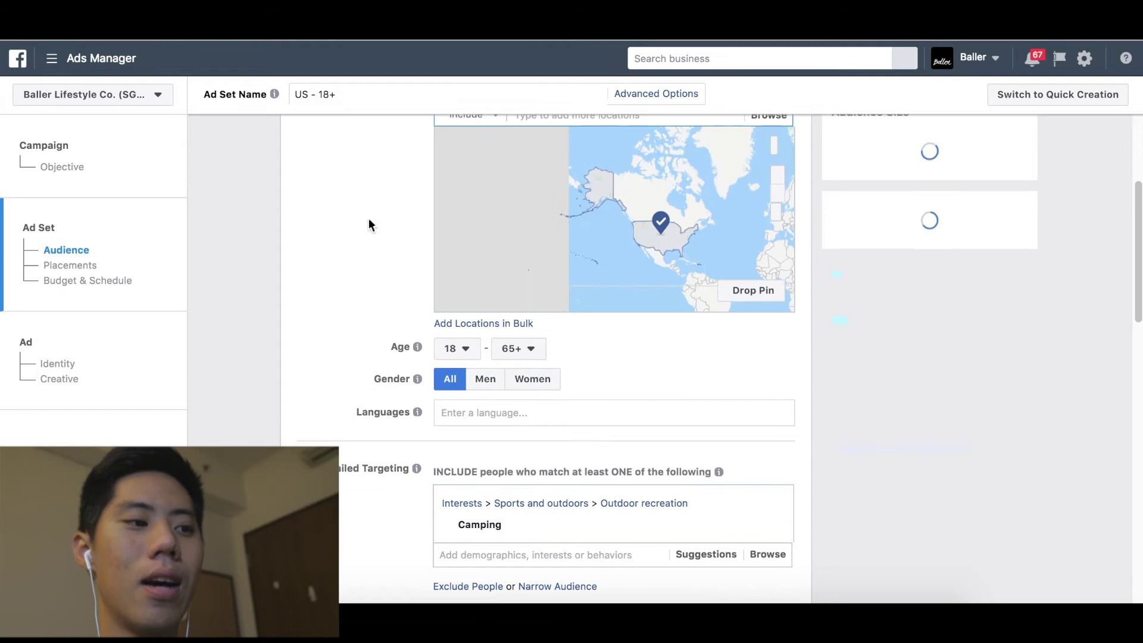
scroll(373, 210, up, 3)
scroll(373, 210, down, 4)
scroll(373, 213, down, 5)
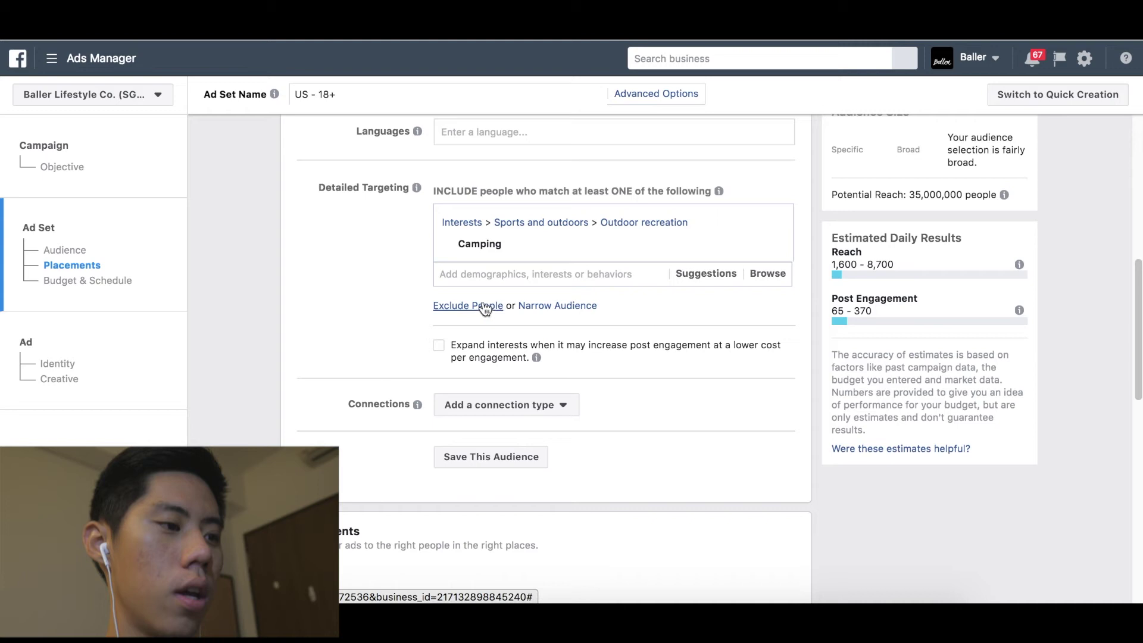
Narrow the Camping audience so it must also match the Outdoors interest
click(536, 306)
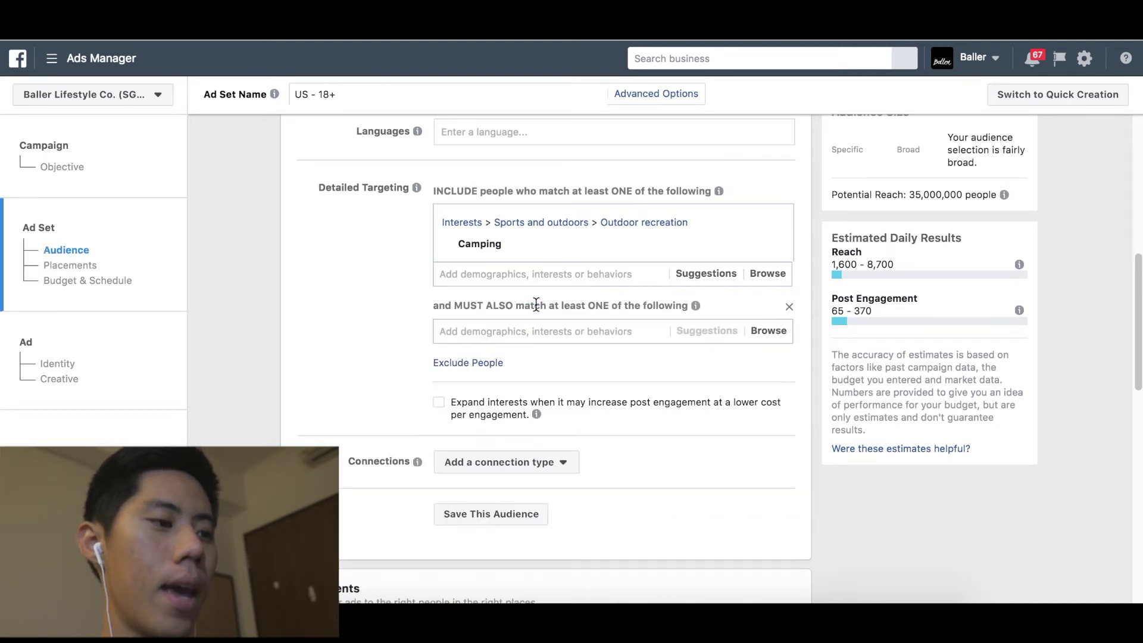
click(497, 333)
text(outdoors)
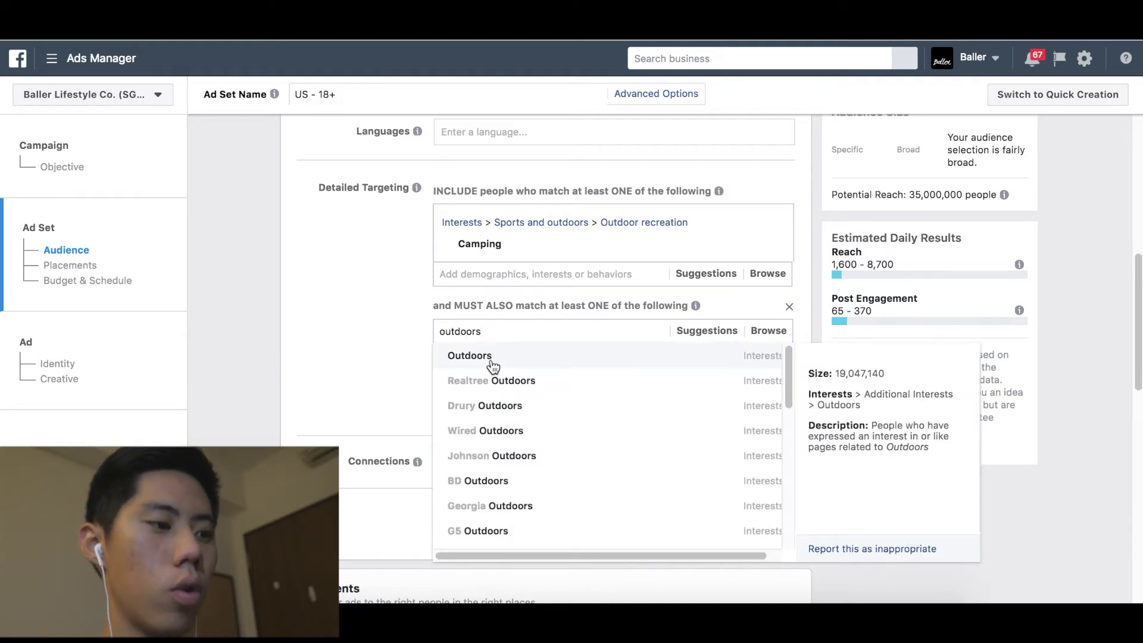
click(470, 356)
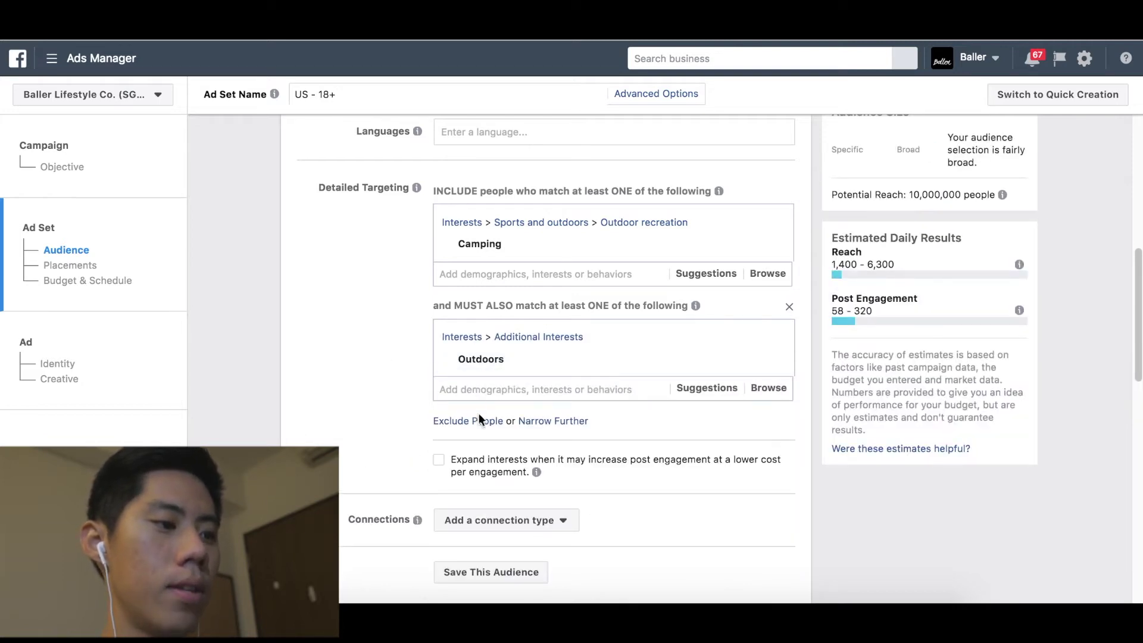
Add a further narrowing group requiring the Mountain biking interest
click(558, 422)
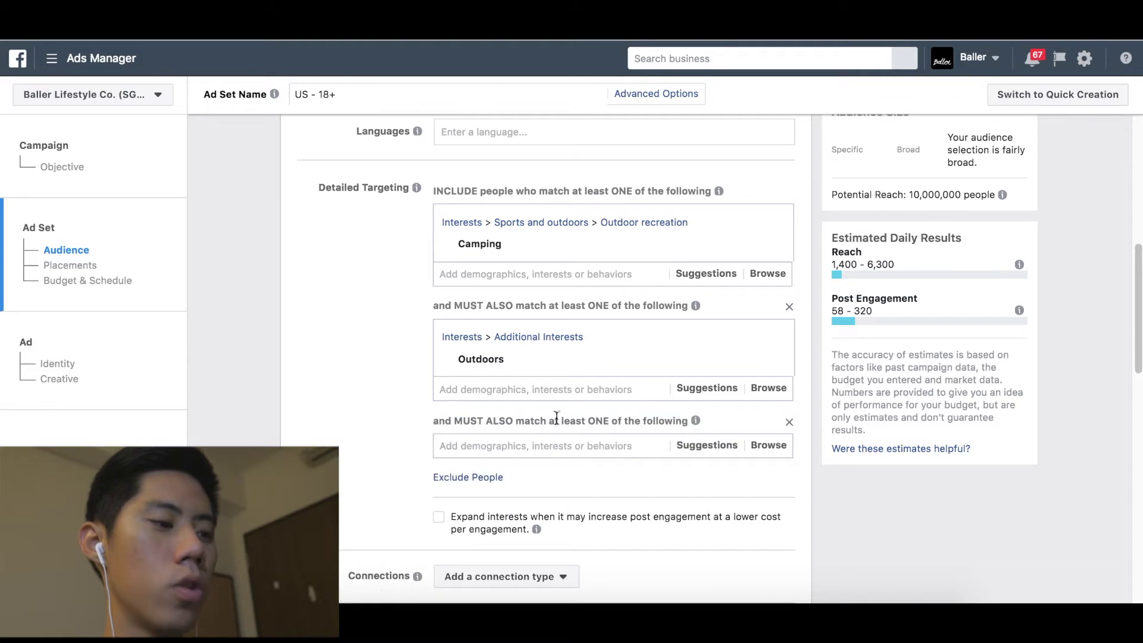
click(531, 446)
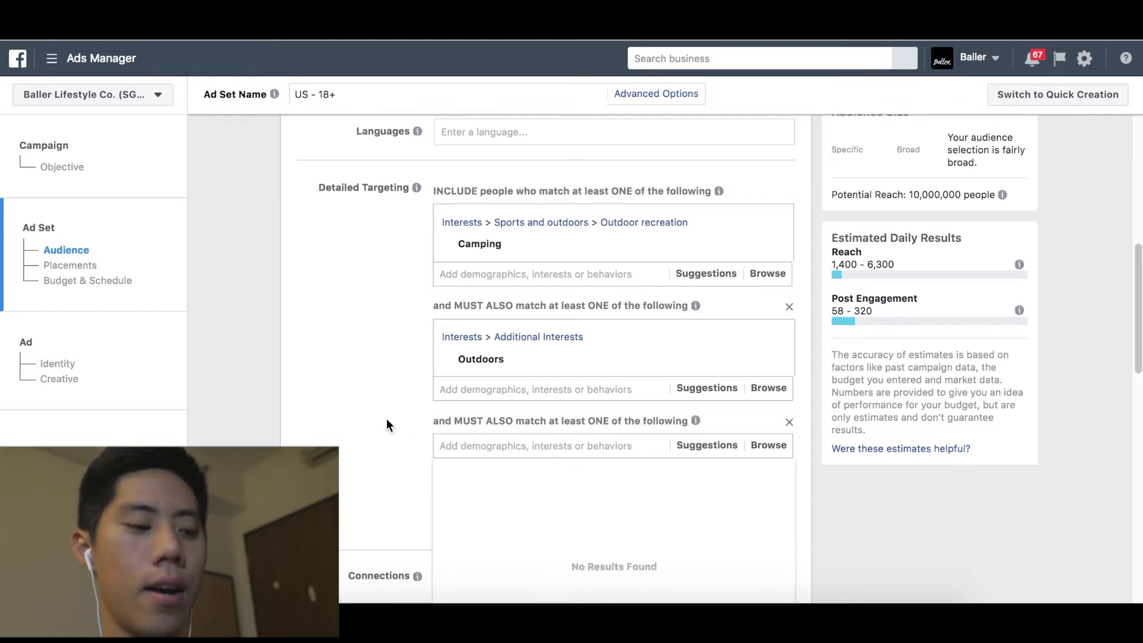
text(cooki)
key(BackSpace)
key(BackSpace)
key(BackSpace)
key(BackSpace)
key(BackSpace)
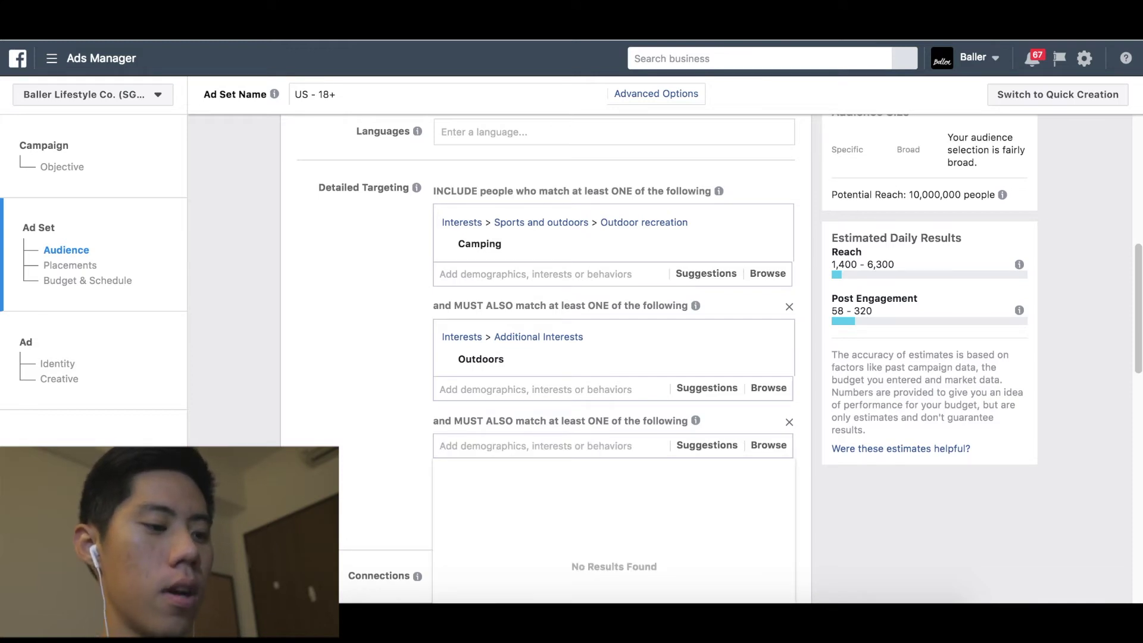
text(biking)
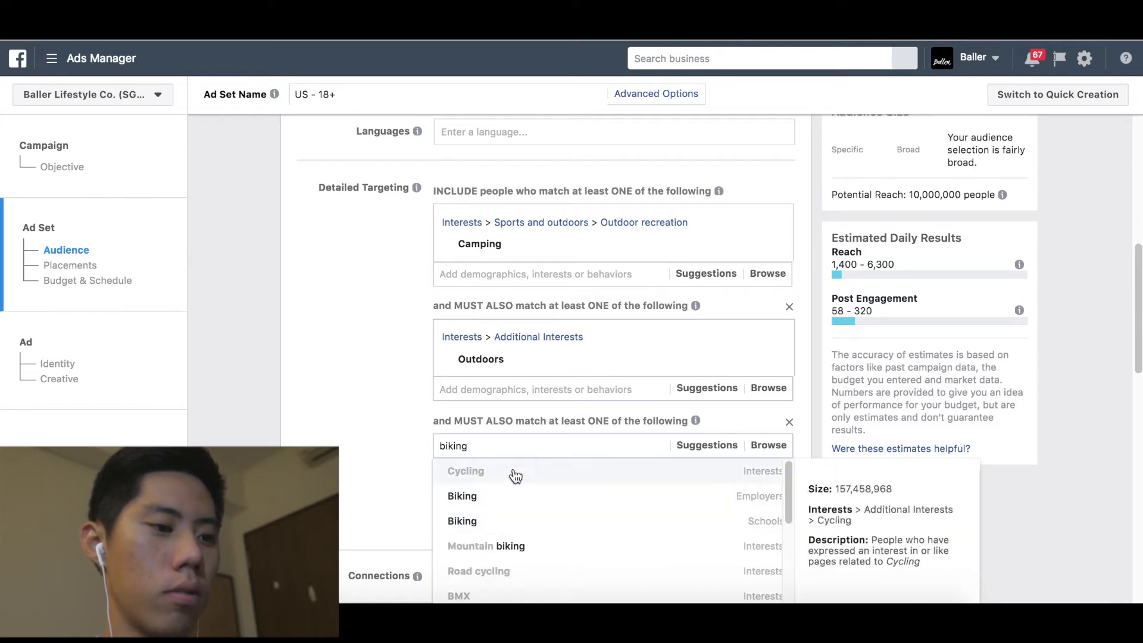
click(534, 553)
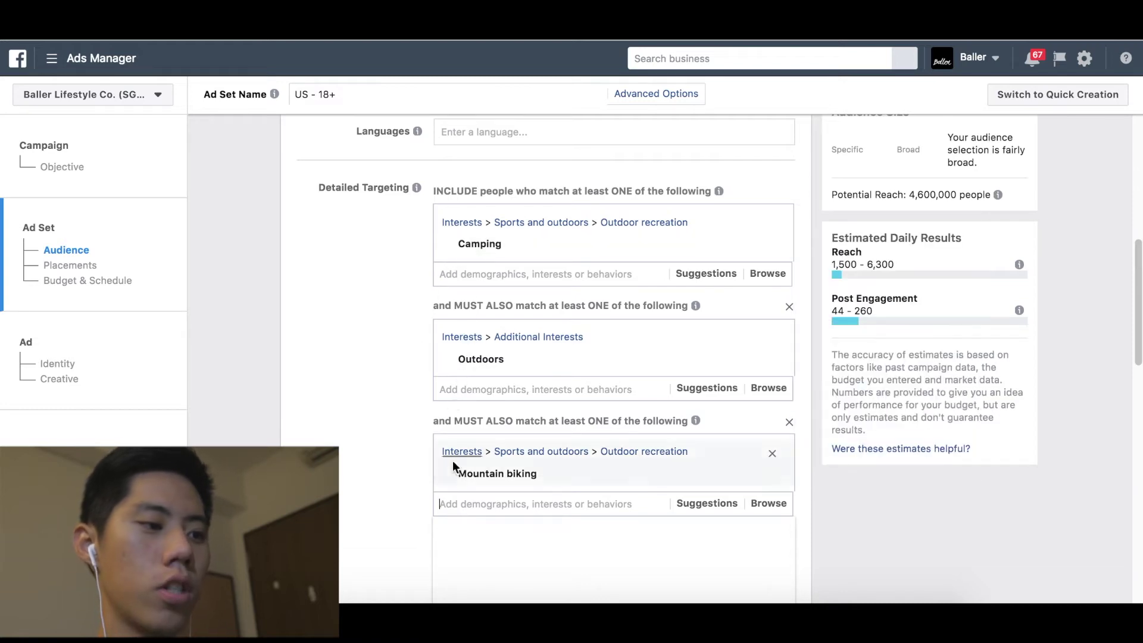
scroll(401, 381, down, 2)
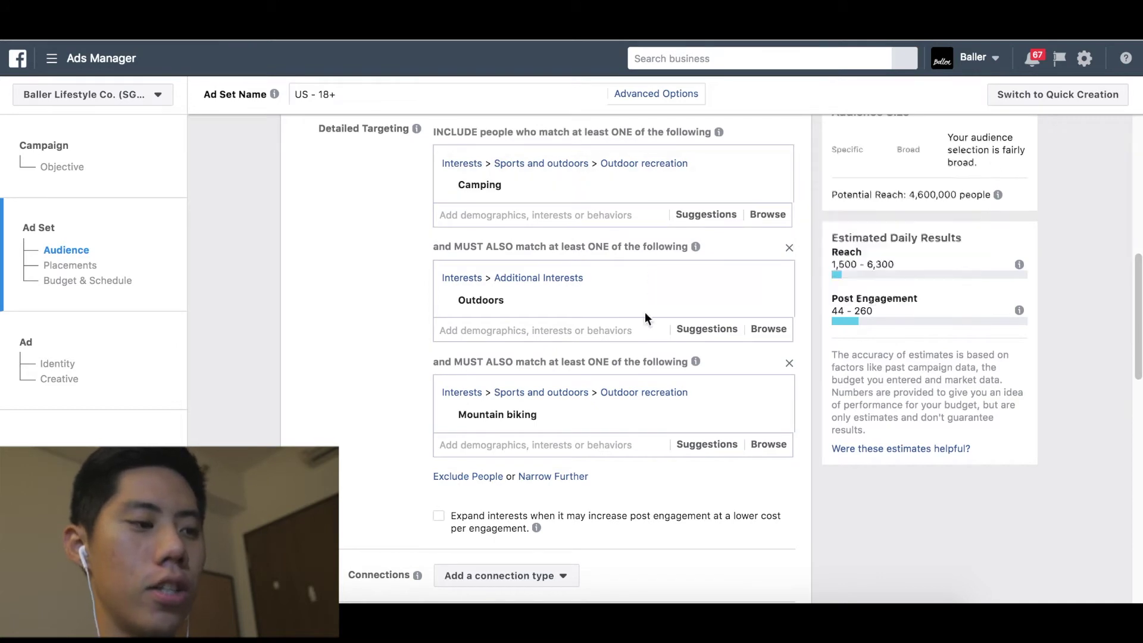
Add a fourth narrowing group requiring Engaged Shoppers, bringing potential reach to 2,400,000
scroll(416, 420, down, 1)
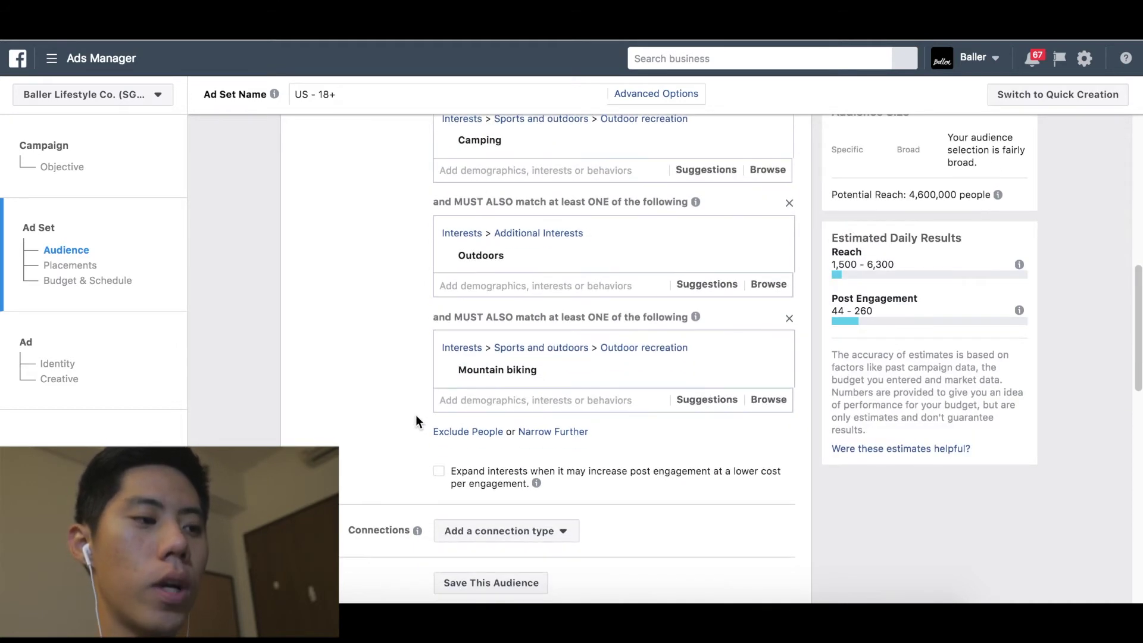
click(548, 433)
text(engaged shoppers)
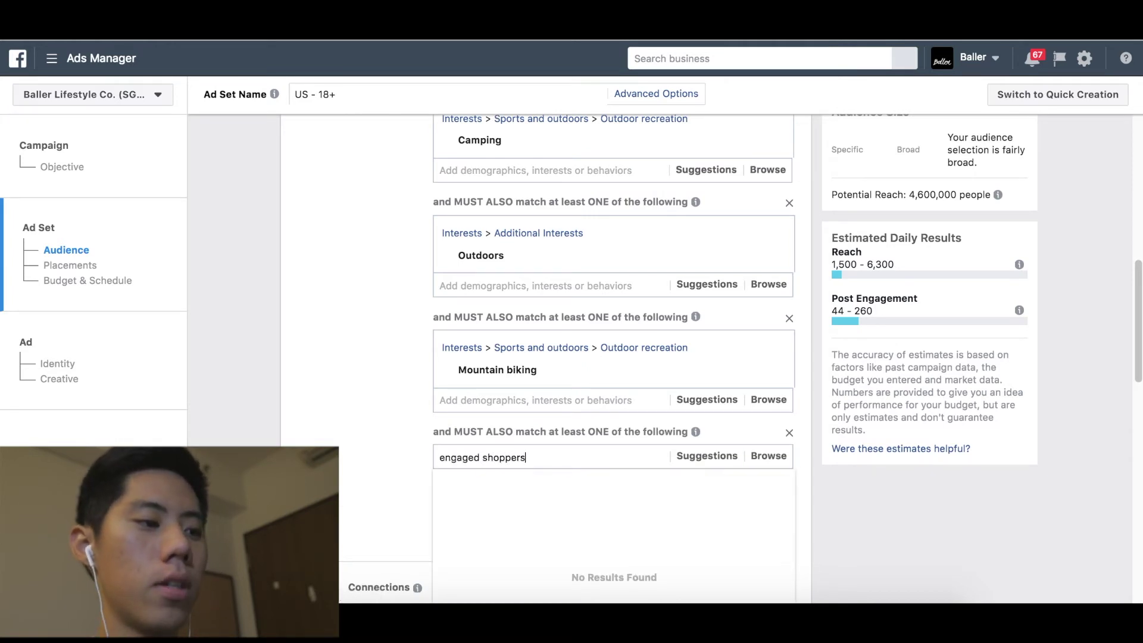
scroll(406, 423, down, 4)
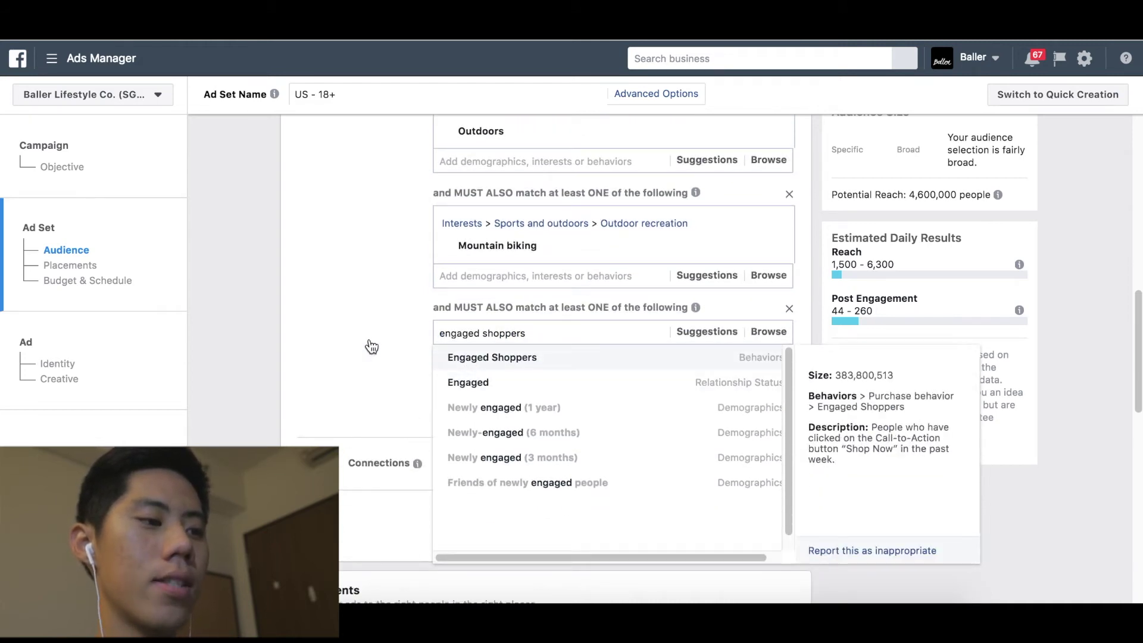
key(Return)
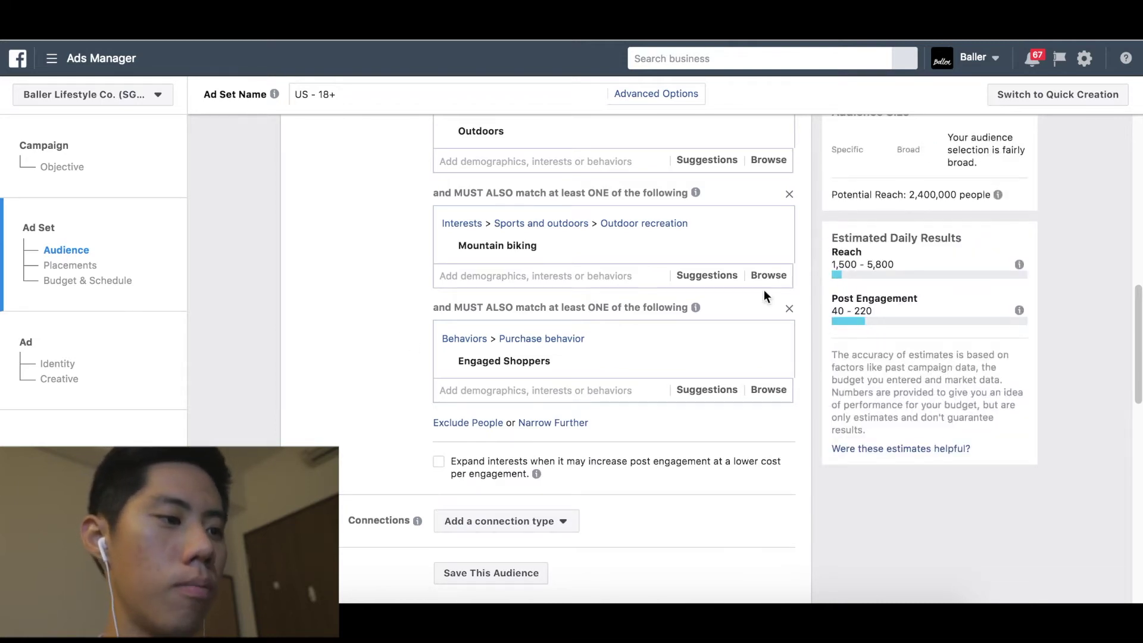
scroll(370, 366, up, 3)
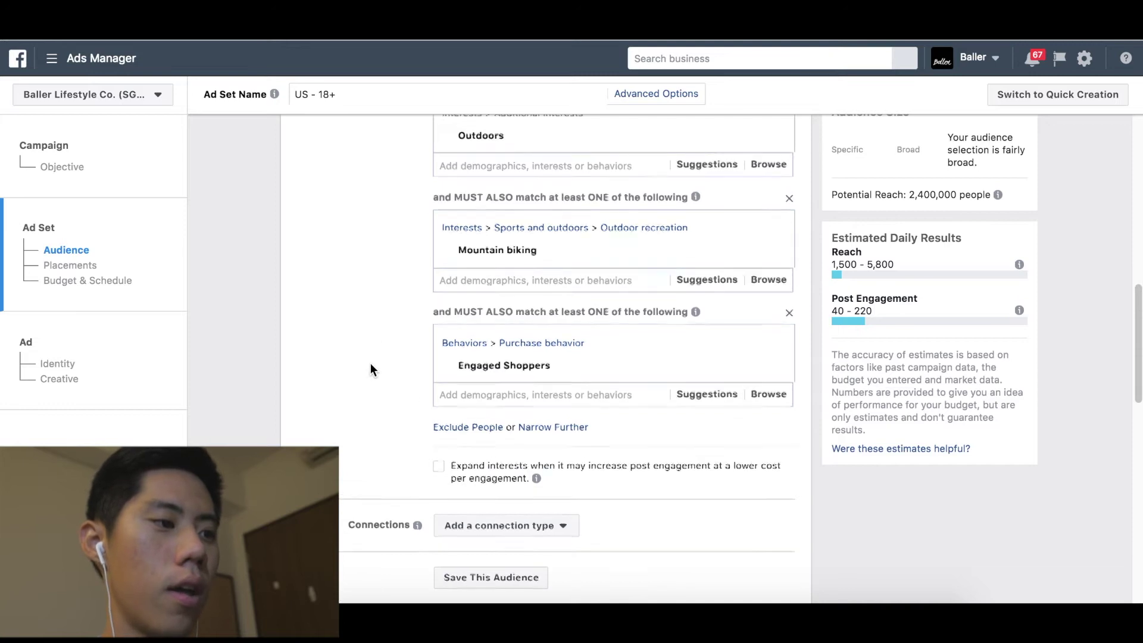
scroll(403, 364, down, 2)
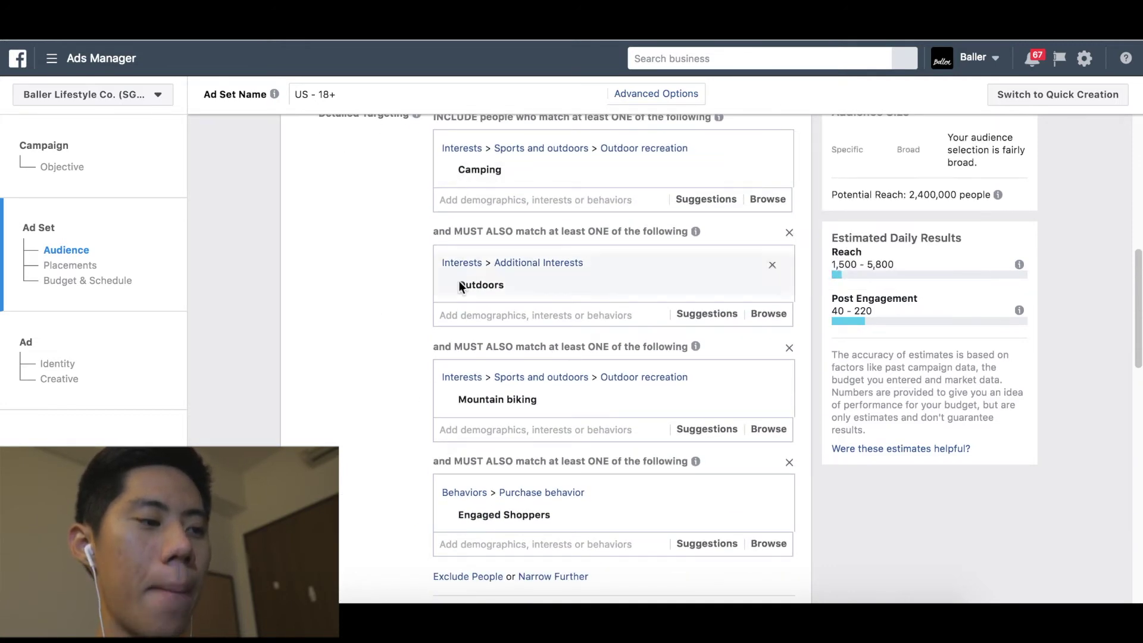
scroll(455, 351, down, 2)
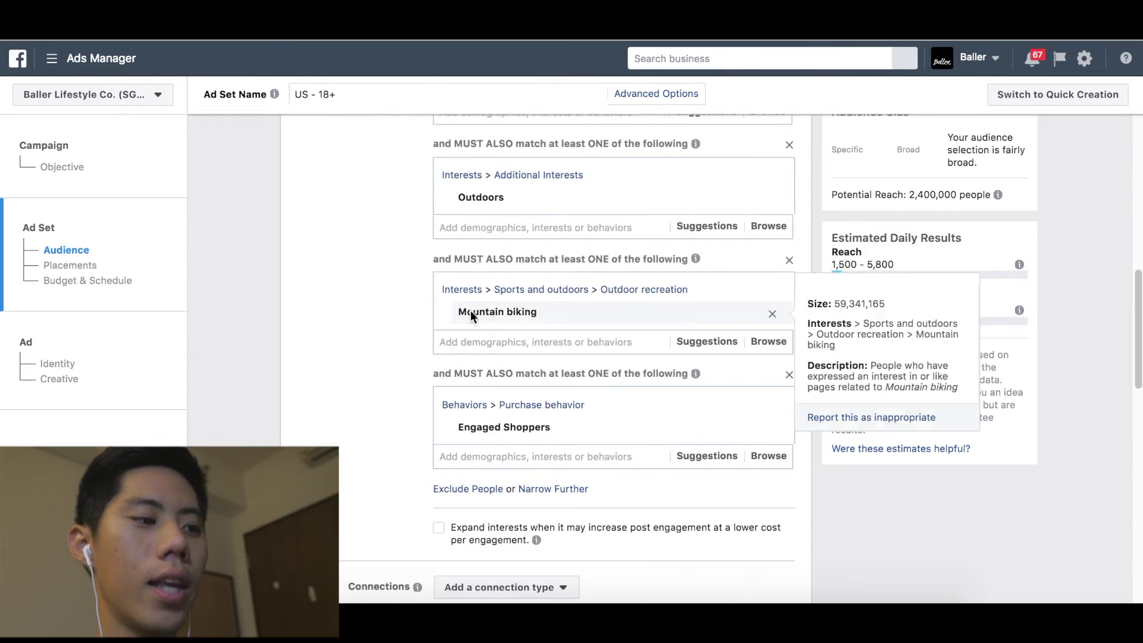
mouse_move(516, 321)
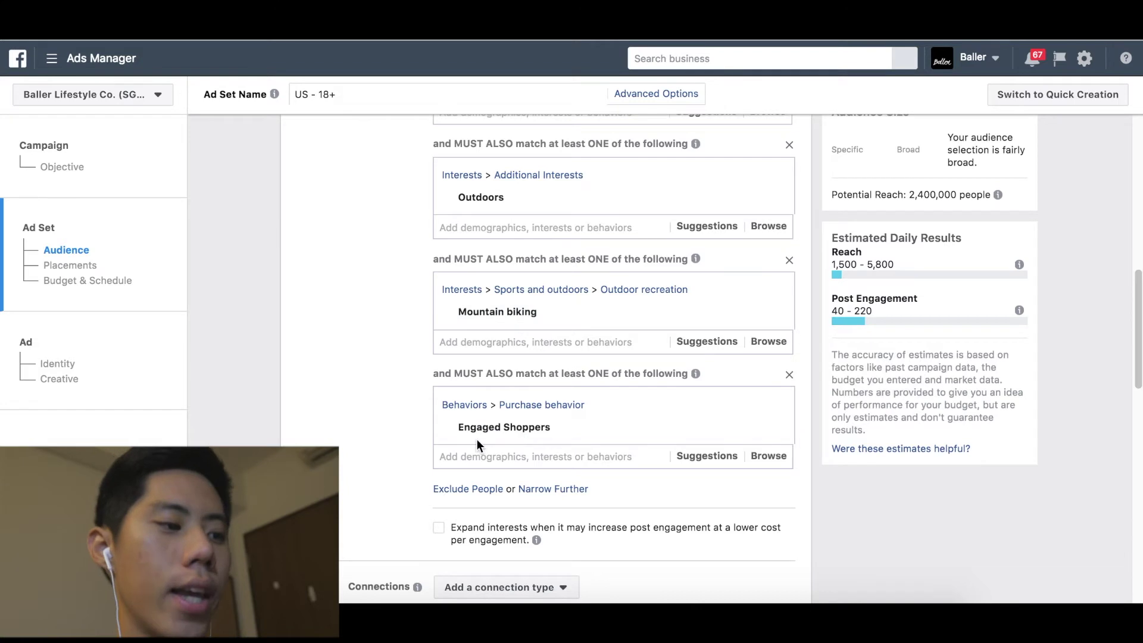
scroll(392, 360, down, 1)
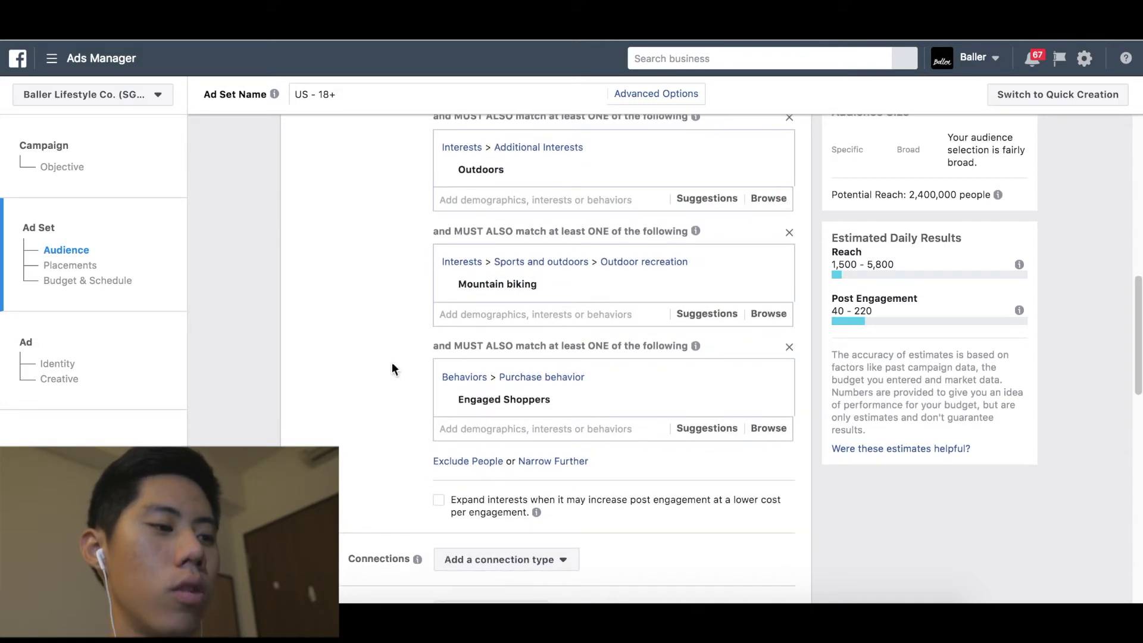
click(462, 464)
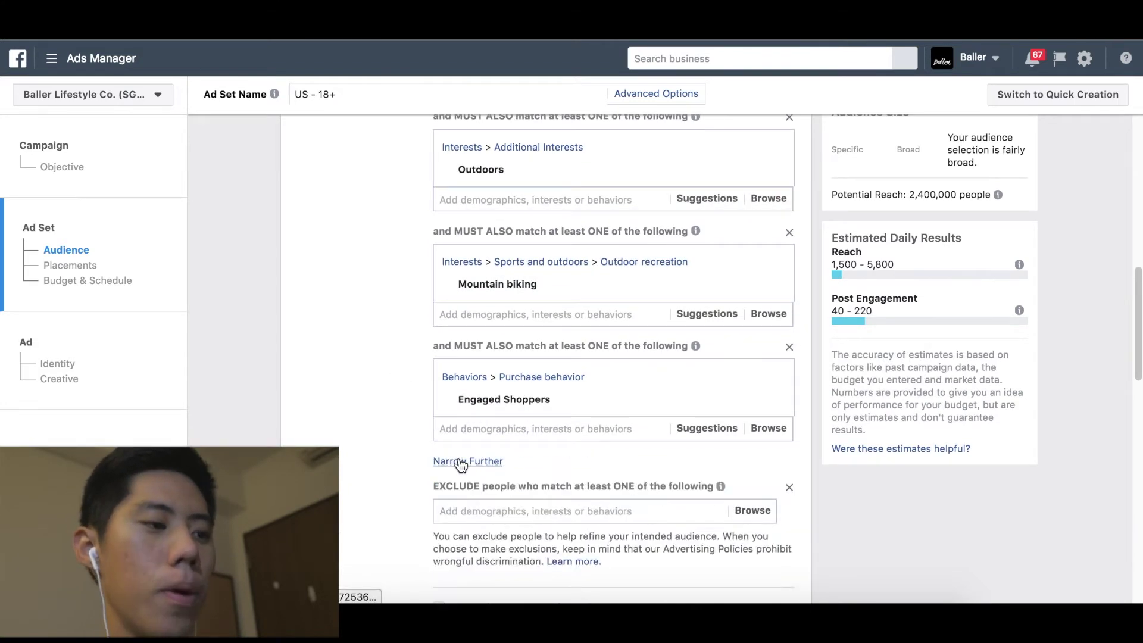
click(474, 510)
text(cooking)
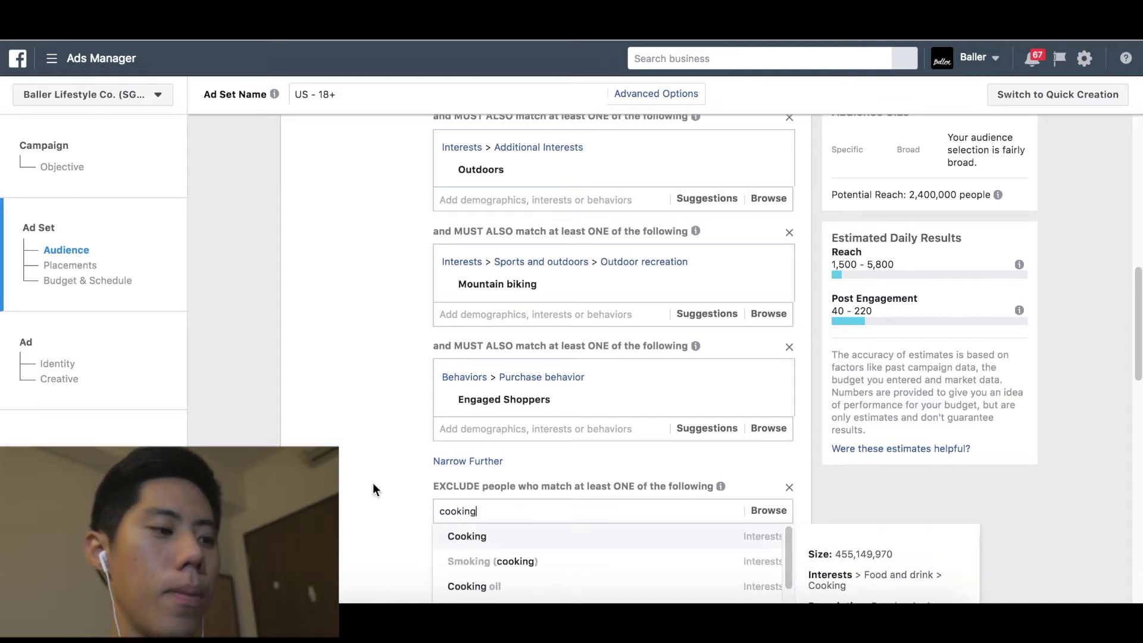
scroll(373, 484, down, 2)
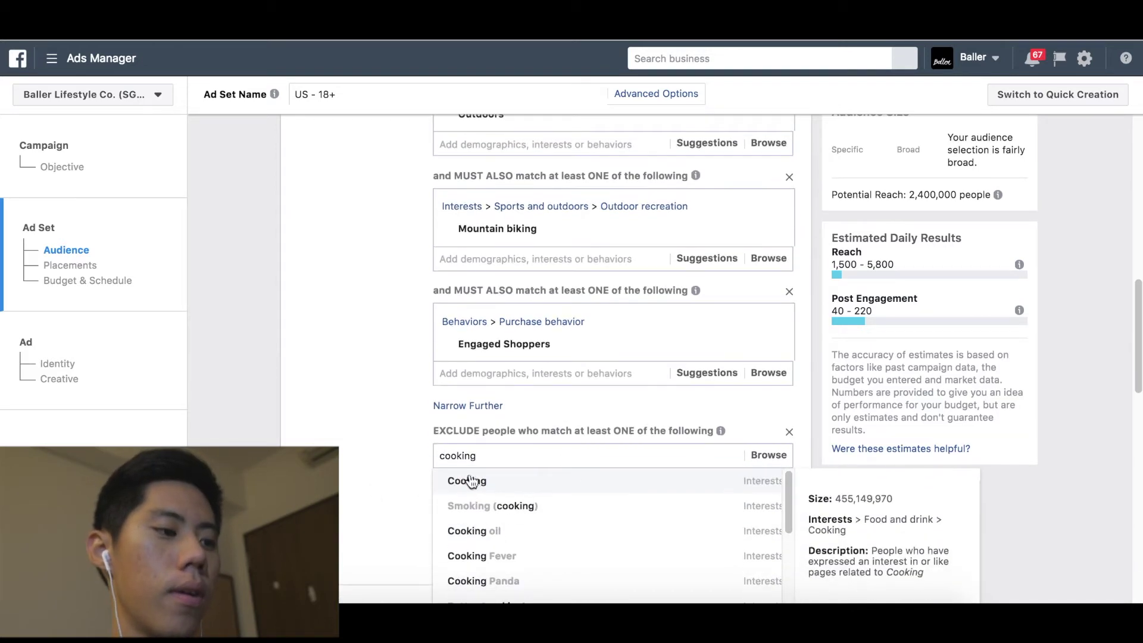
click(481, 483)
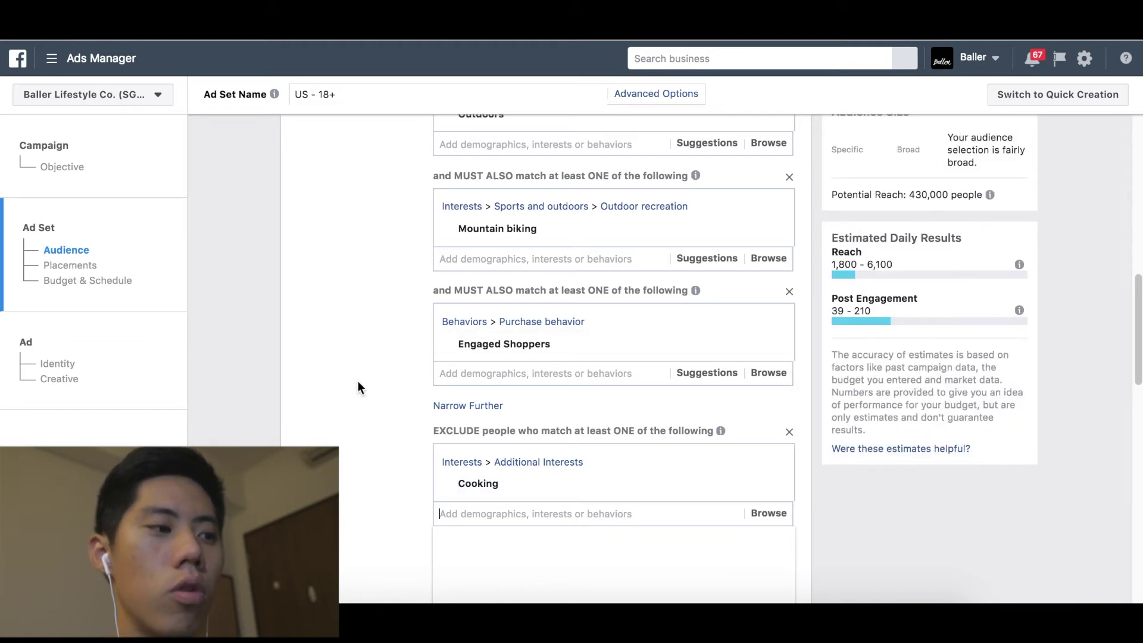
scroll(359, 388, up, 2)
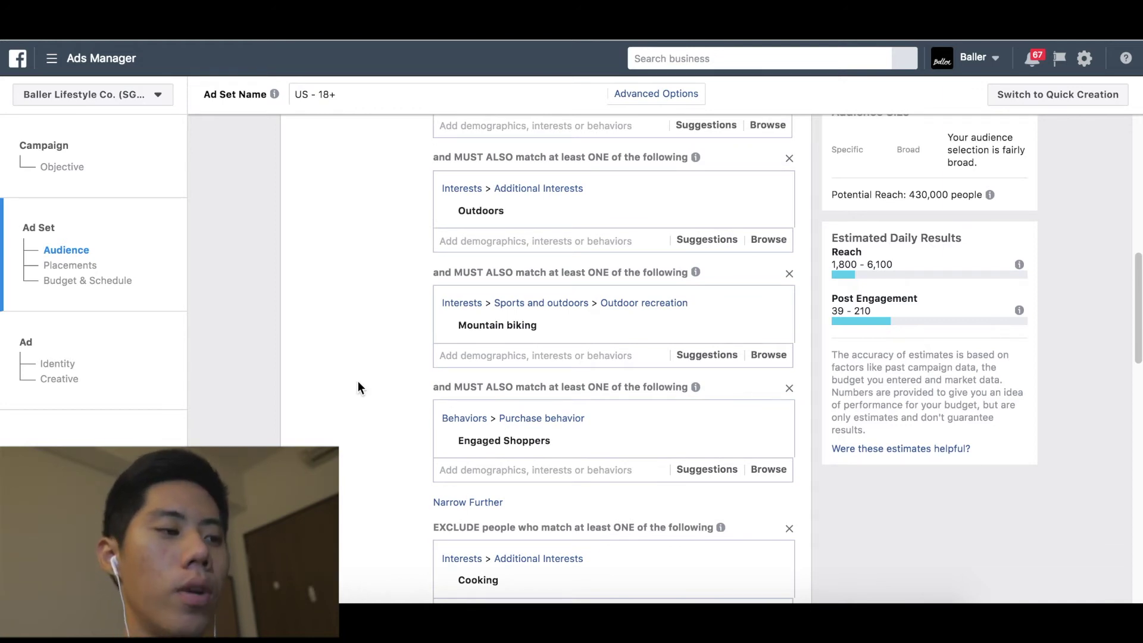
scroll(358, 386, up, 2)
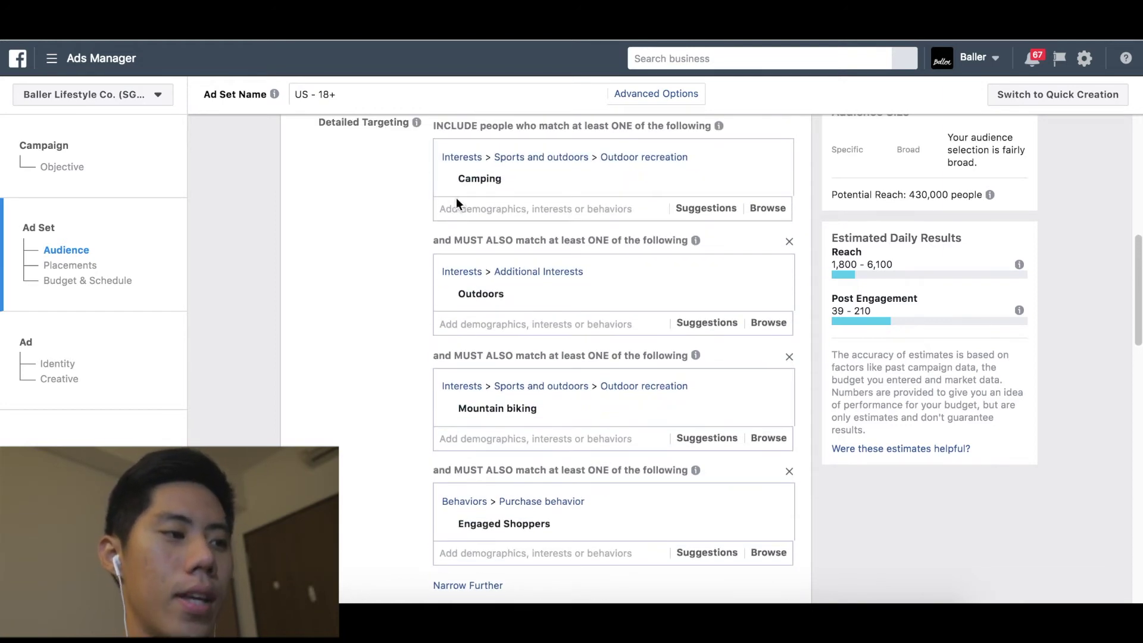
scroll(501, 377, down, 4)
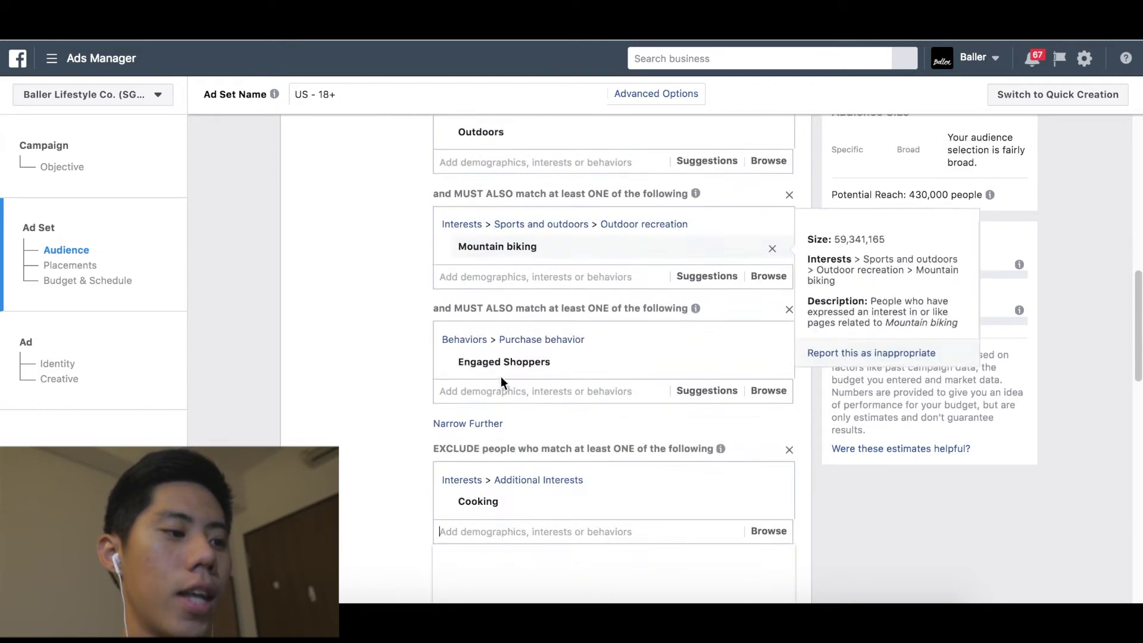
scroll(370, 480, up, 3)
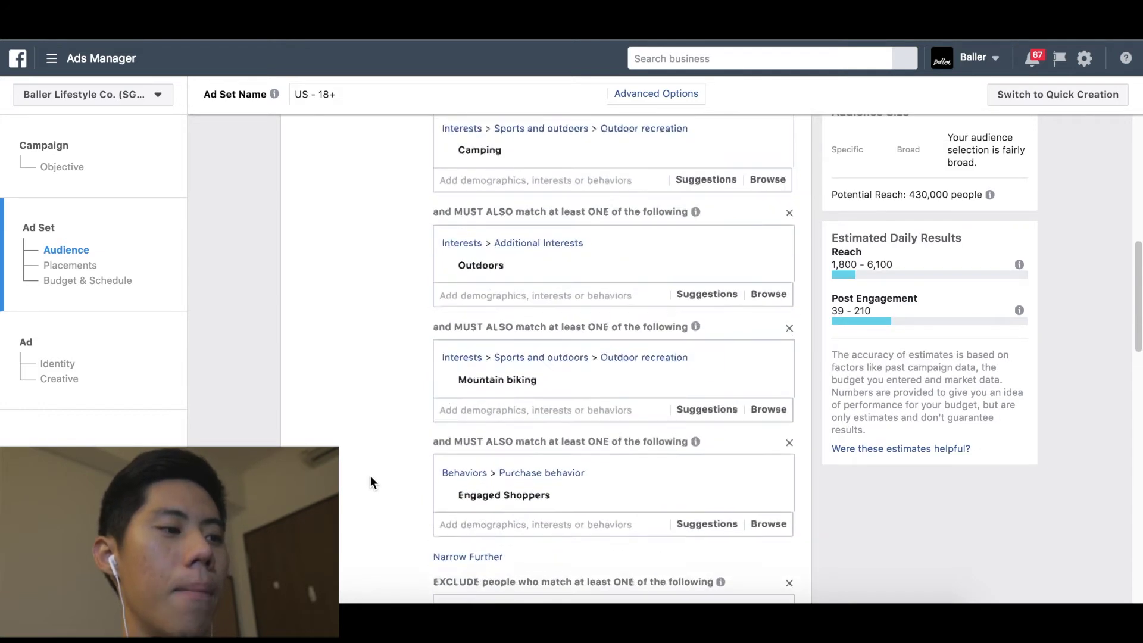
scroll(371, 483, up, 3)
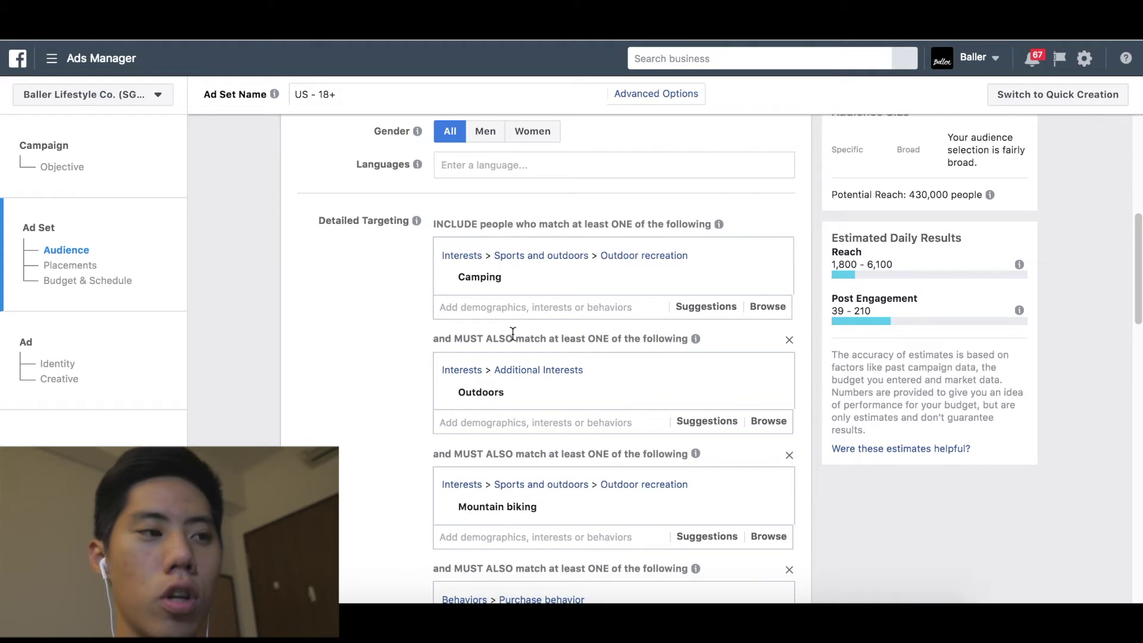
Scroll through Detailed Targeting to review the now-empty include group
scroll(522, 295, down, 3)
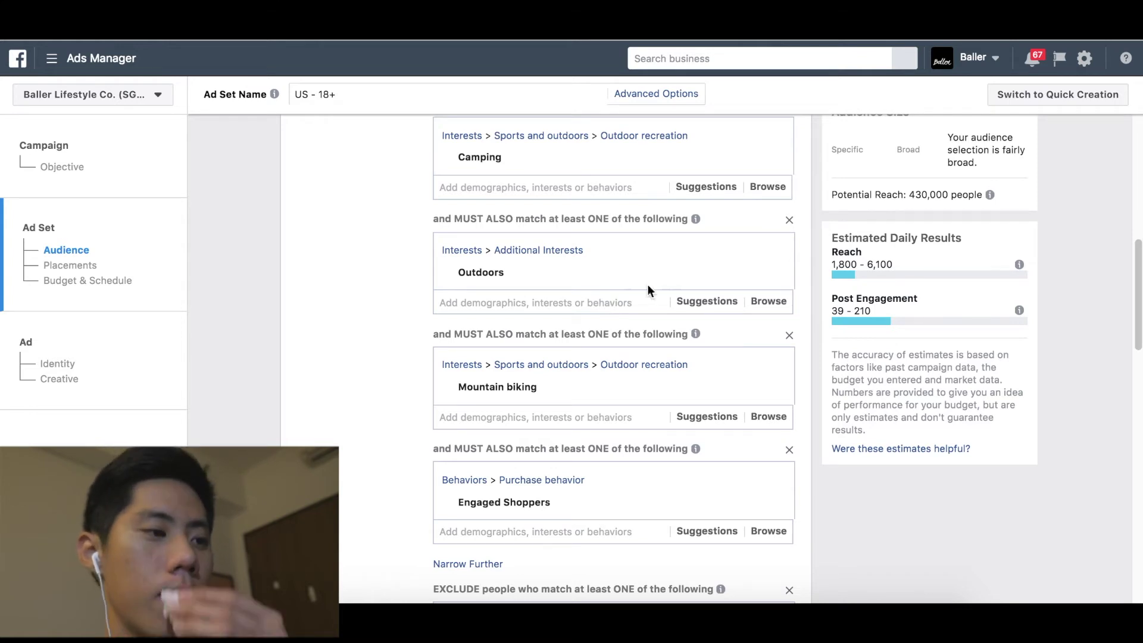
scroll(695, 273, up, 2)
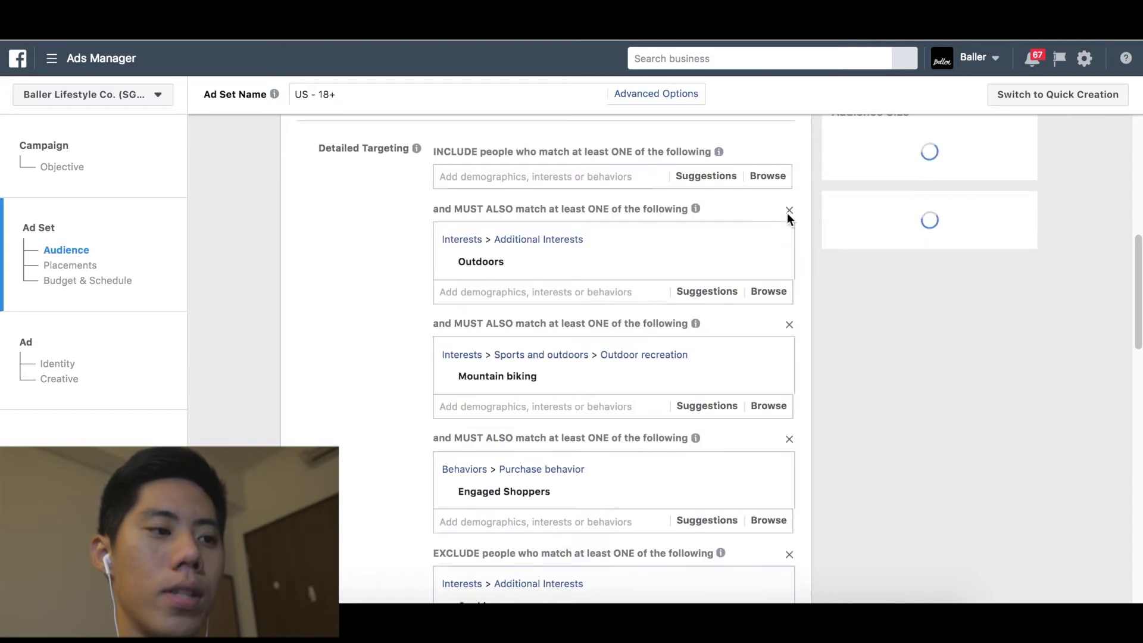
Delete the narrowing and Cooking exclusion groups, then include only the hiking trails interest
click(789, 209)
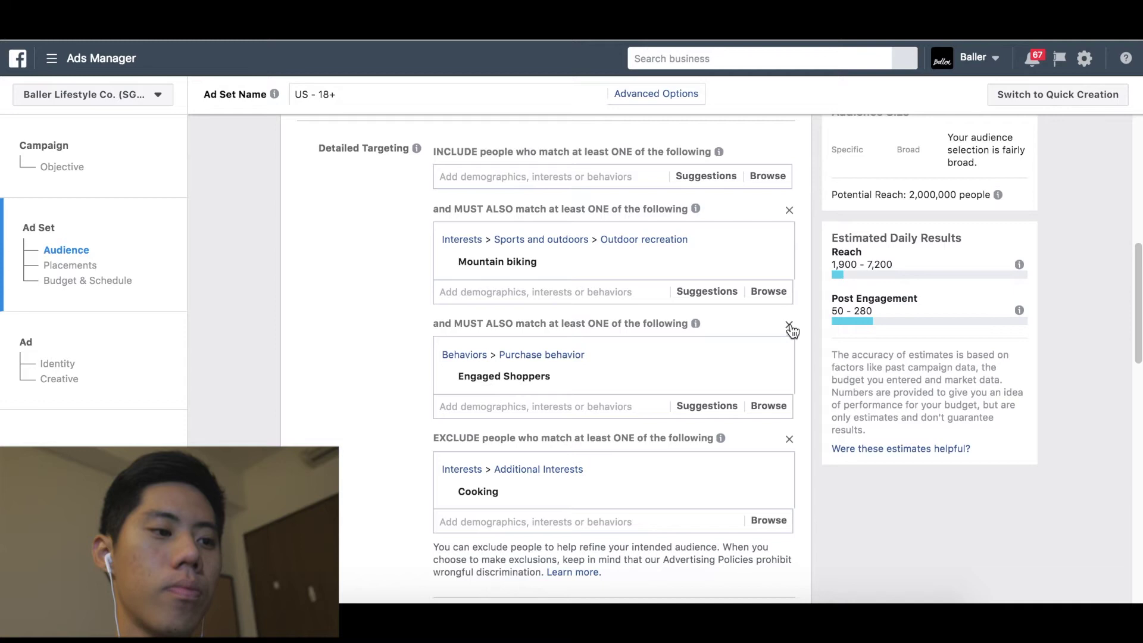
click(789, 325)
click(602, 177)
text(hiking)
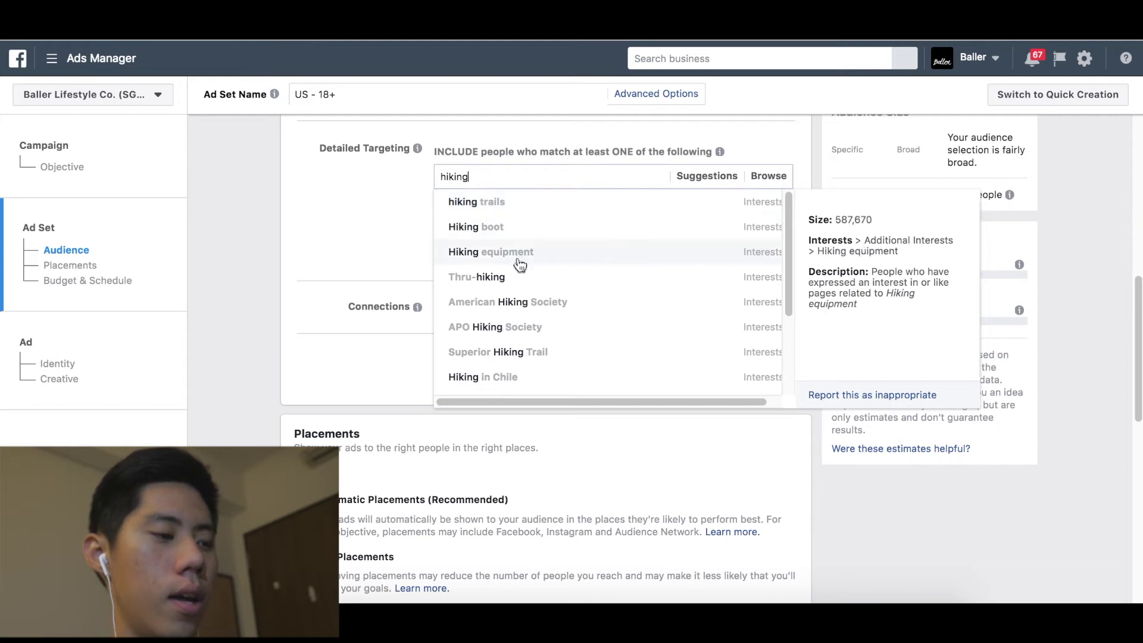
click(518, 208)
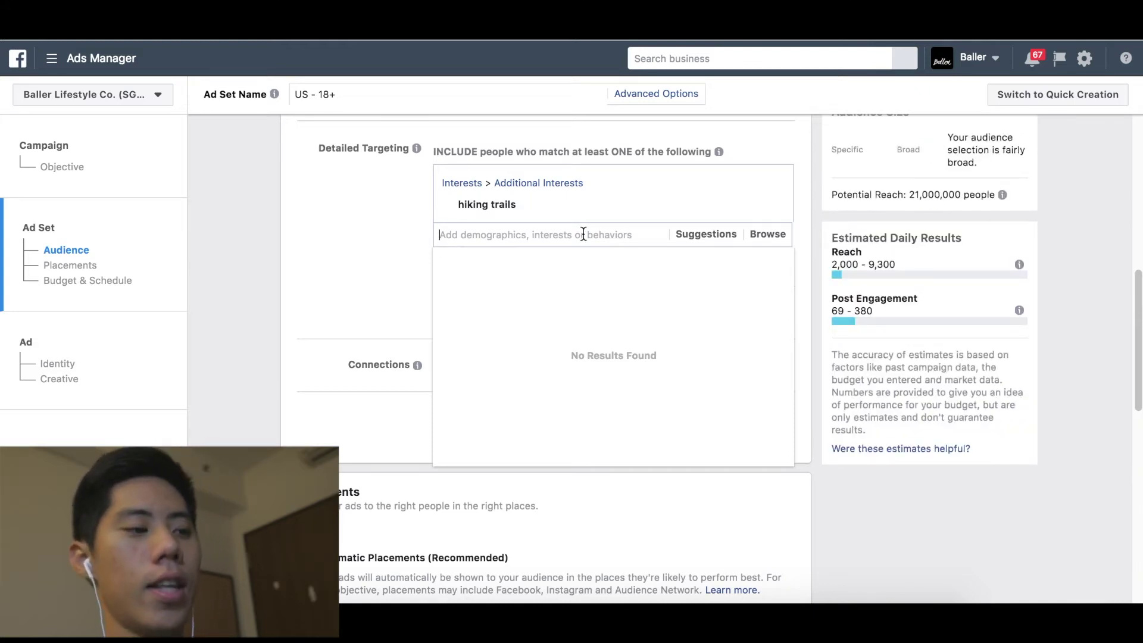
Browse suggested hiking-related interests such as Outdoor Life, trekking and Hiking equipment
click(707, 236)
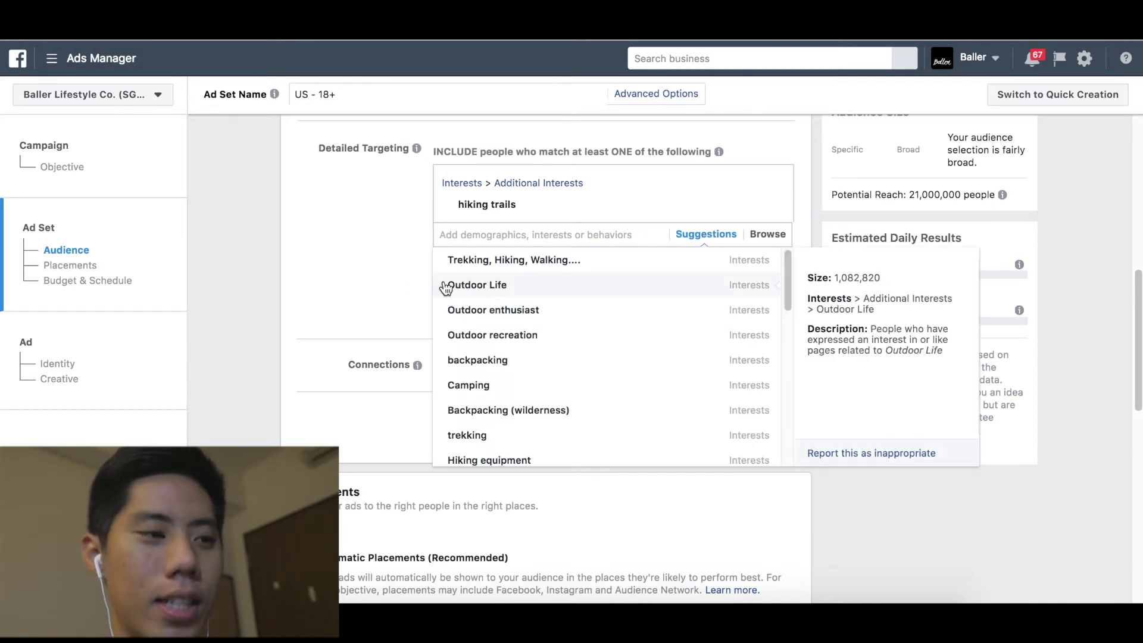
scroll(446, 286, down, 1)
scroll(447, 286, up, 1)
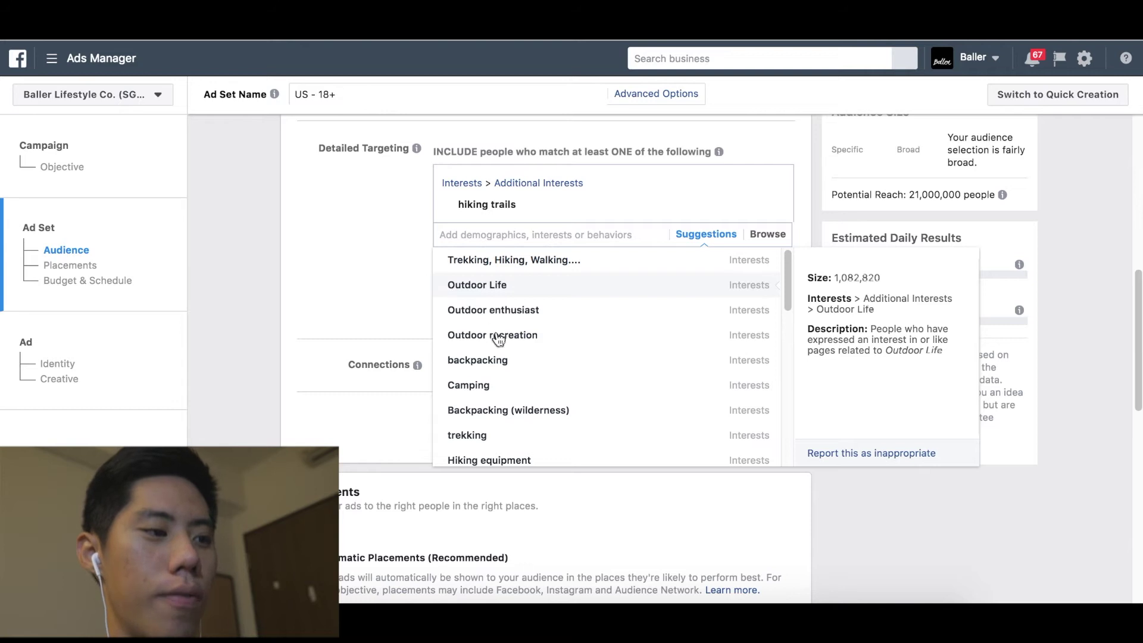
scroll(500, 337, down, 1)
scroll(494, 377, down, 1)
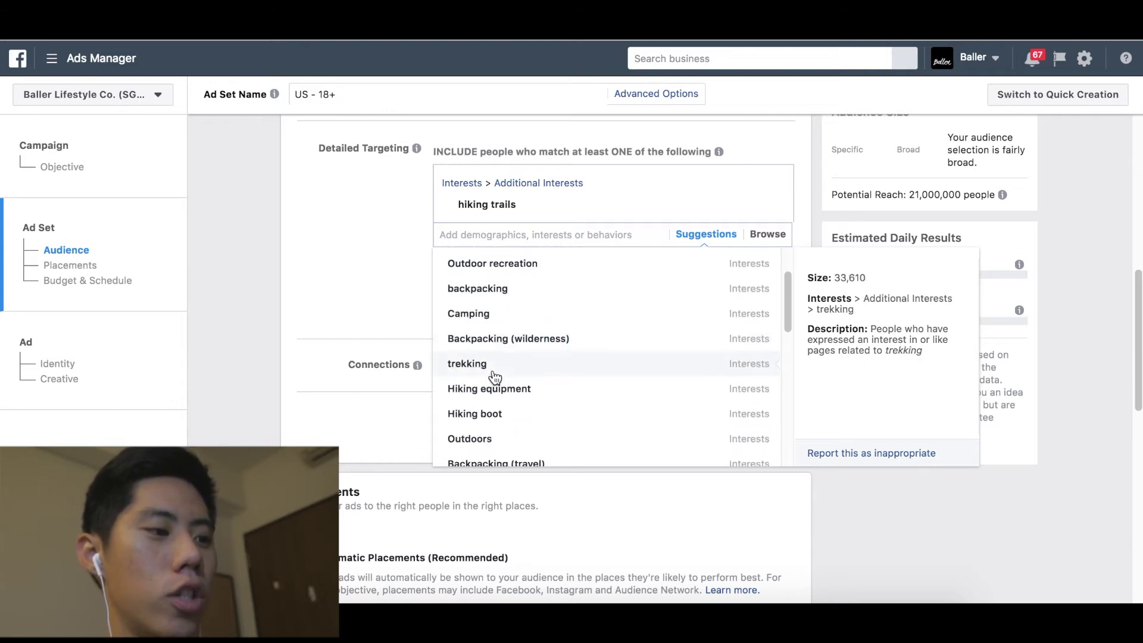
scroll(492, 385, down, 1)
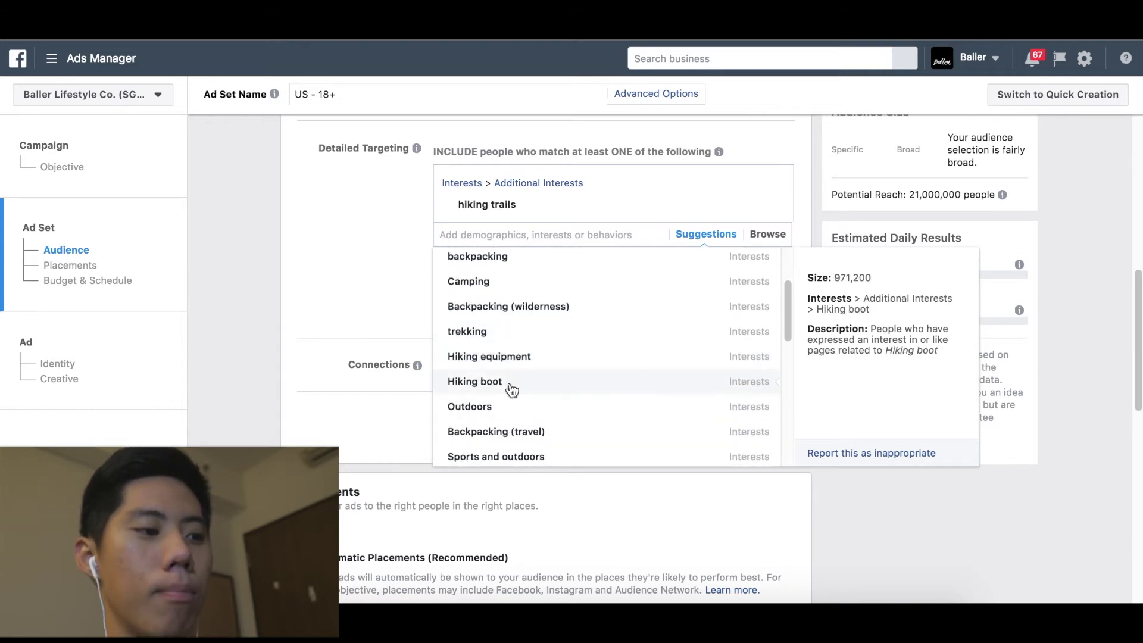
scroll(524, 352, up, 4)
scroll(401, 300, down, 1)
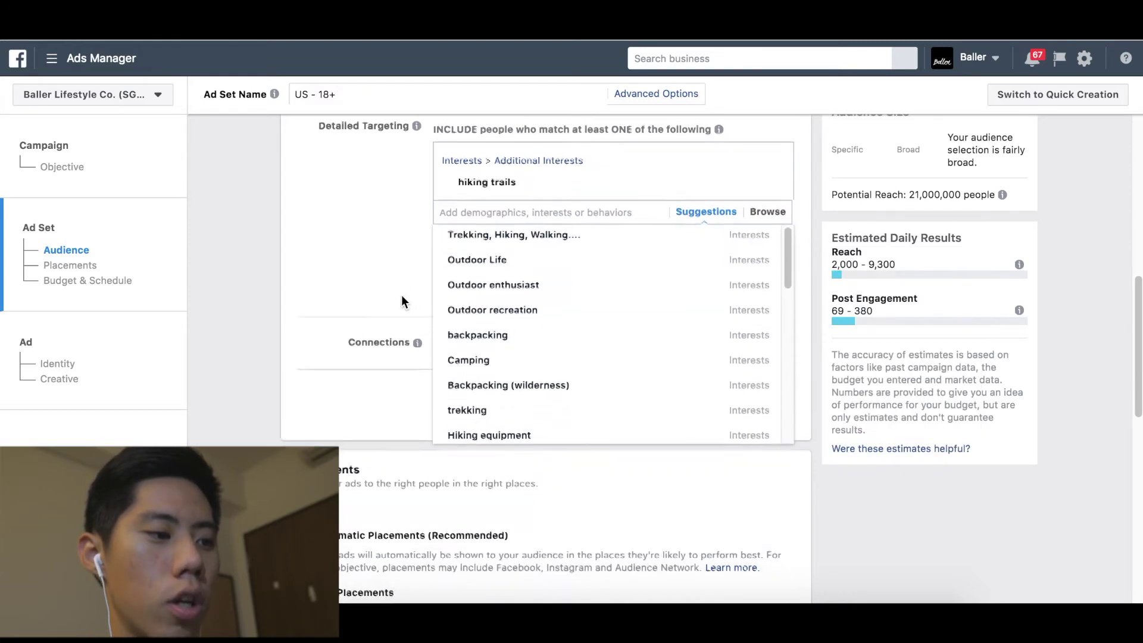
scroll(461, 302, down, 4)
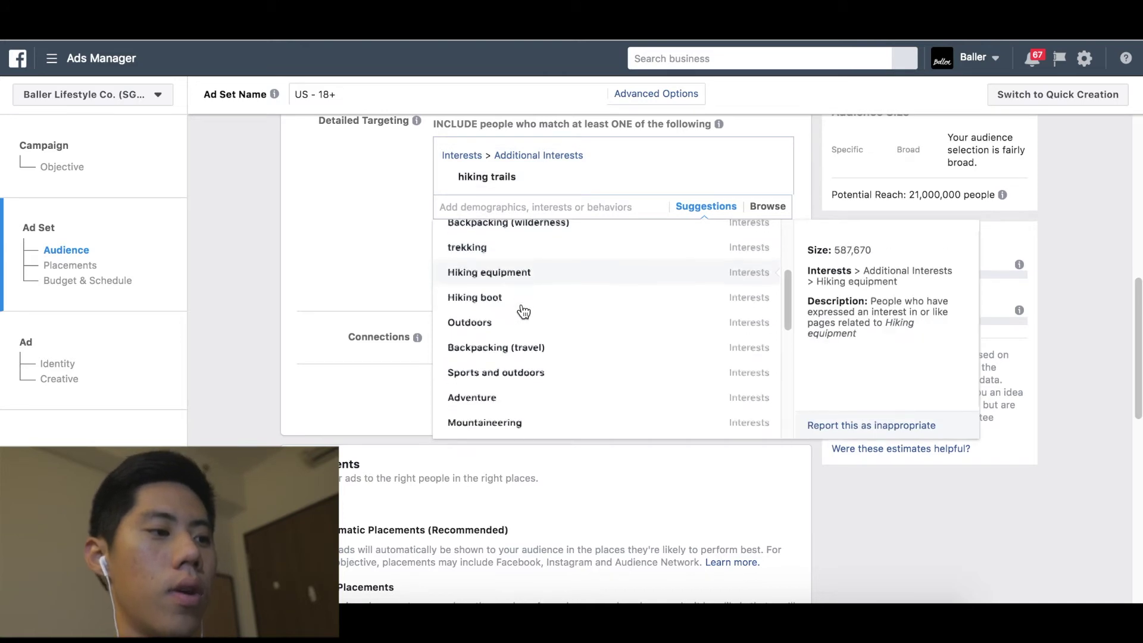
Start a must-also group with Hiking boot, Hiking equipment and Trekking, Hiking, Walking
click(412, 253)
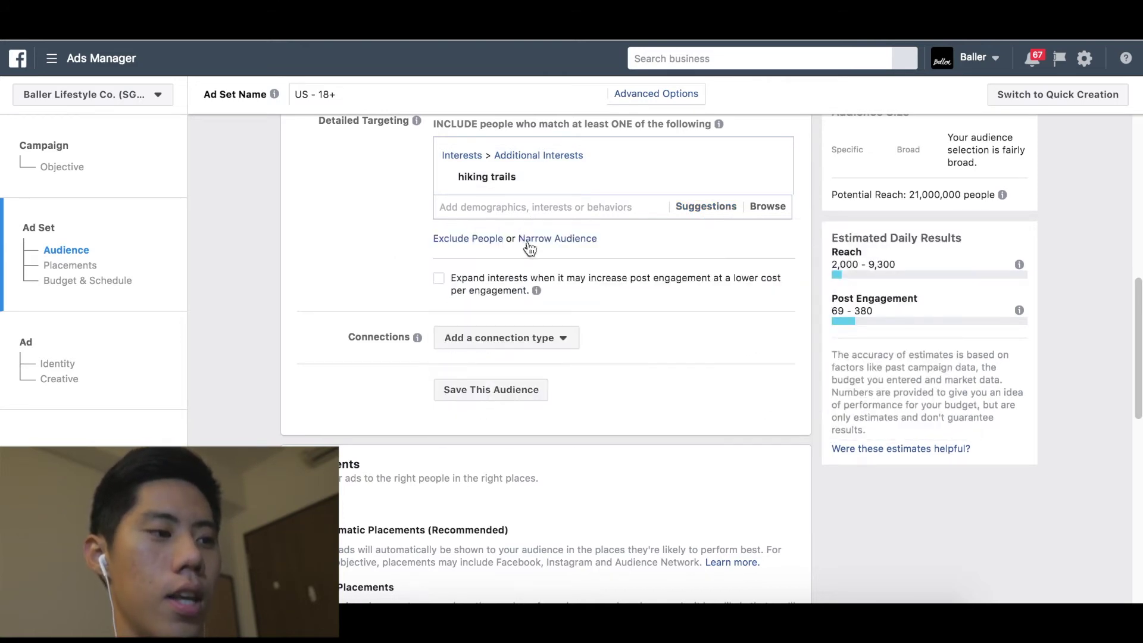
click(577, 239)
text(hiking boot)
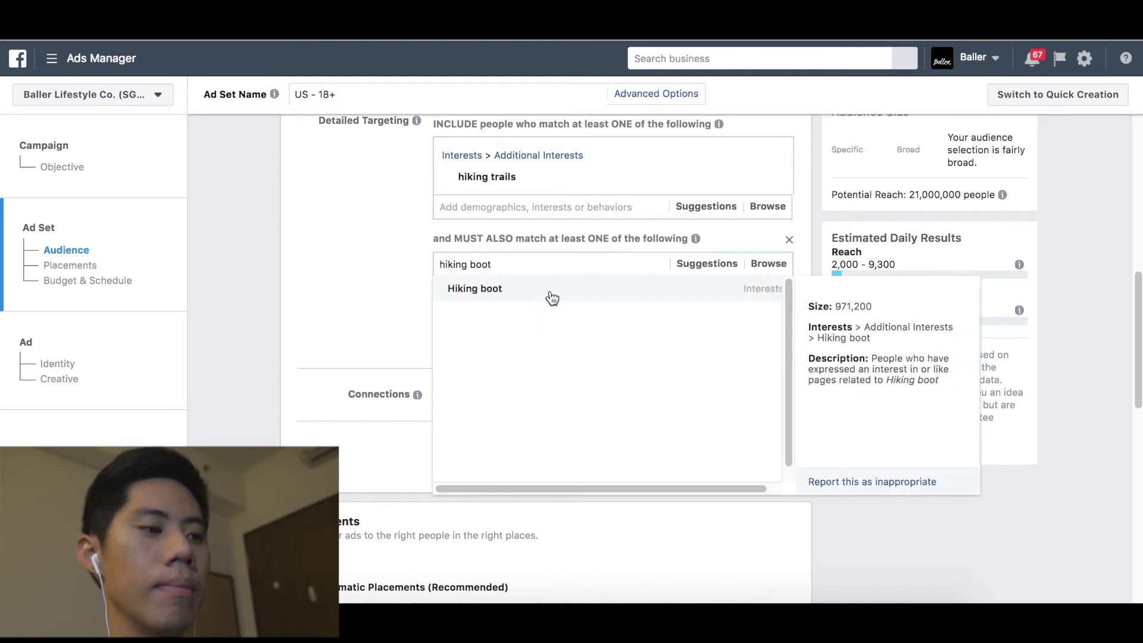
click(552, 296)
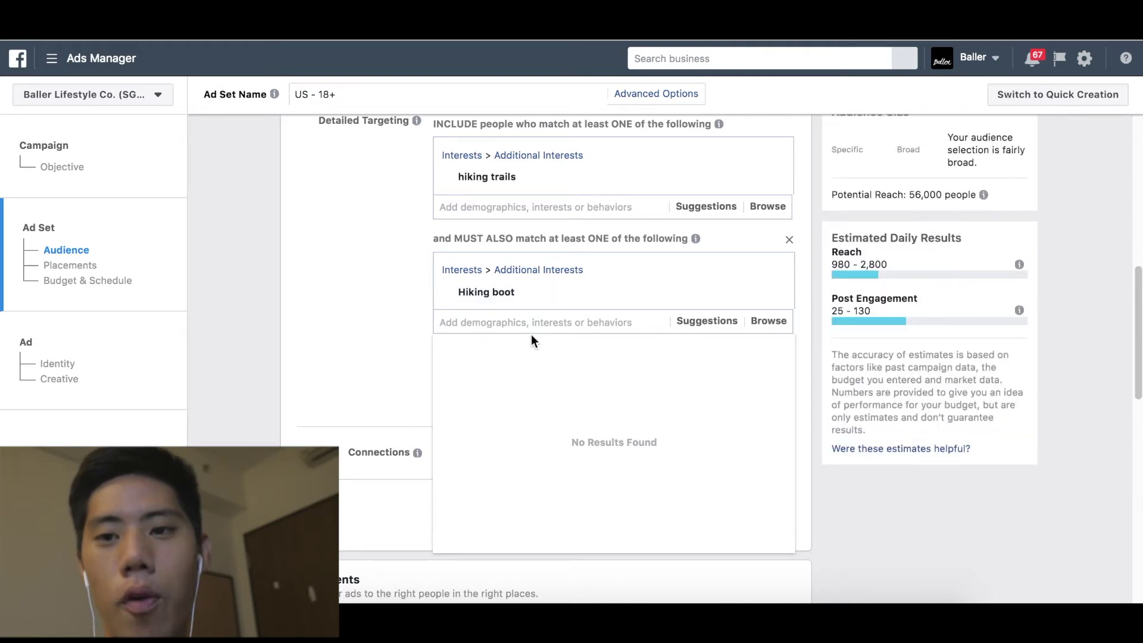
click(684, 323)
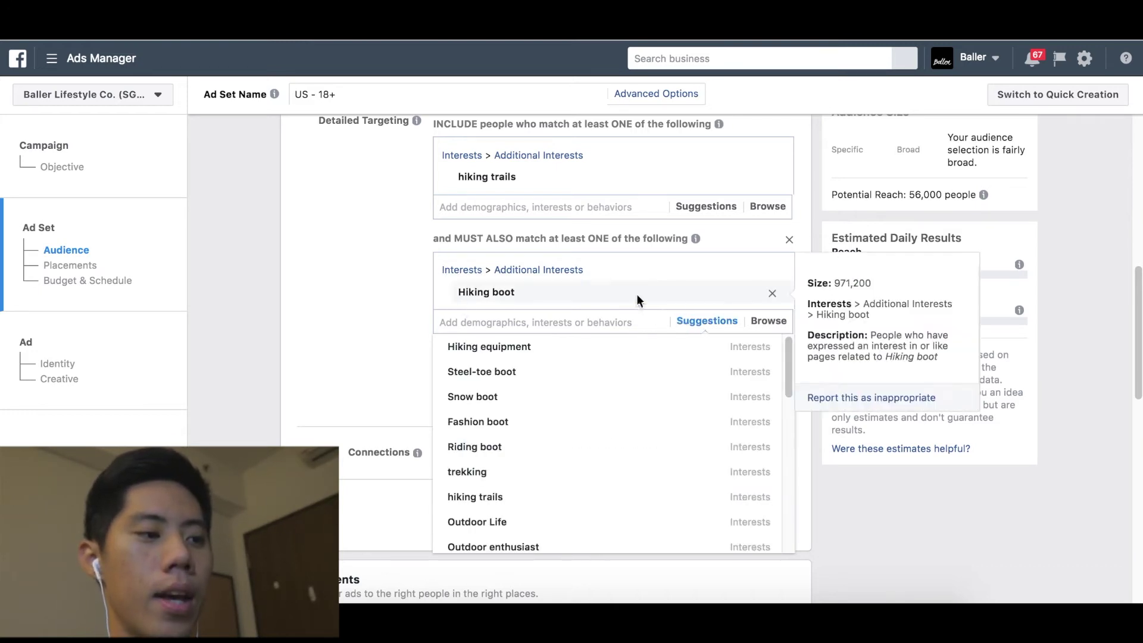
click(587, 352)
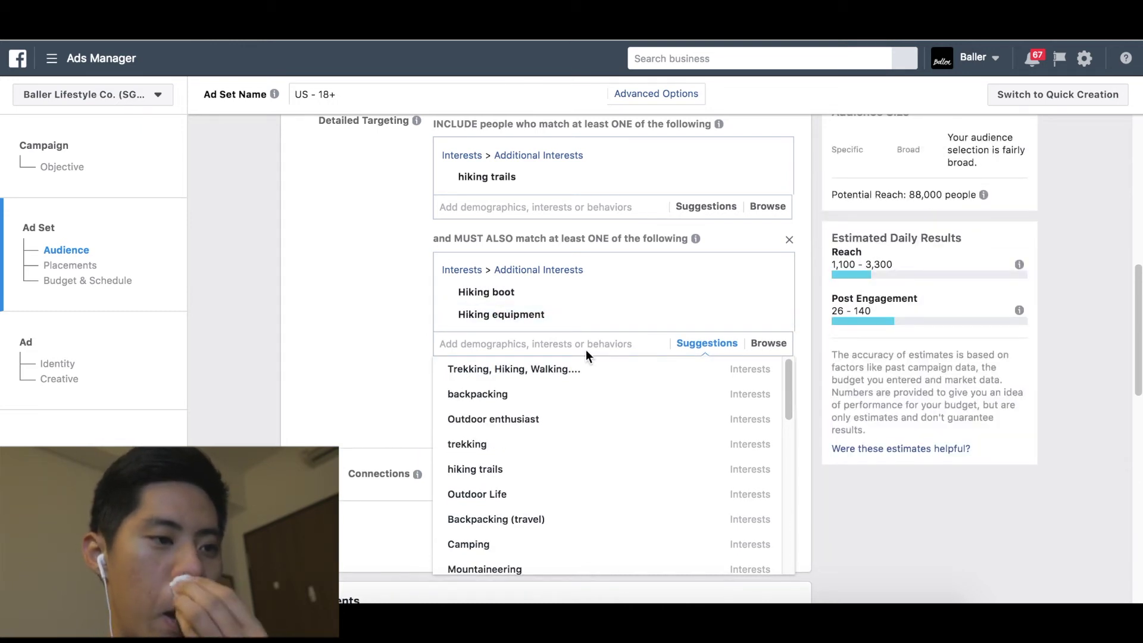
mouse_move(595, 378)
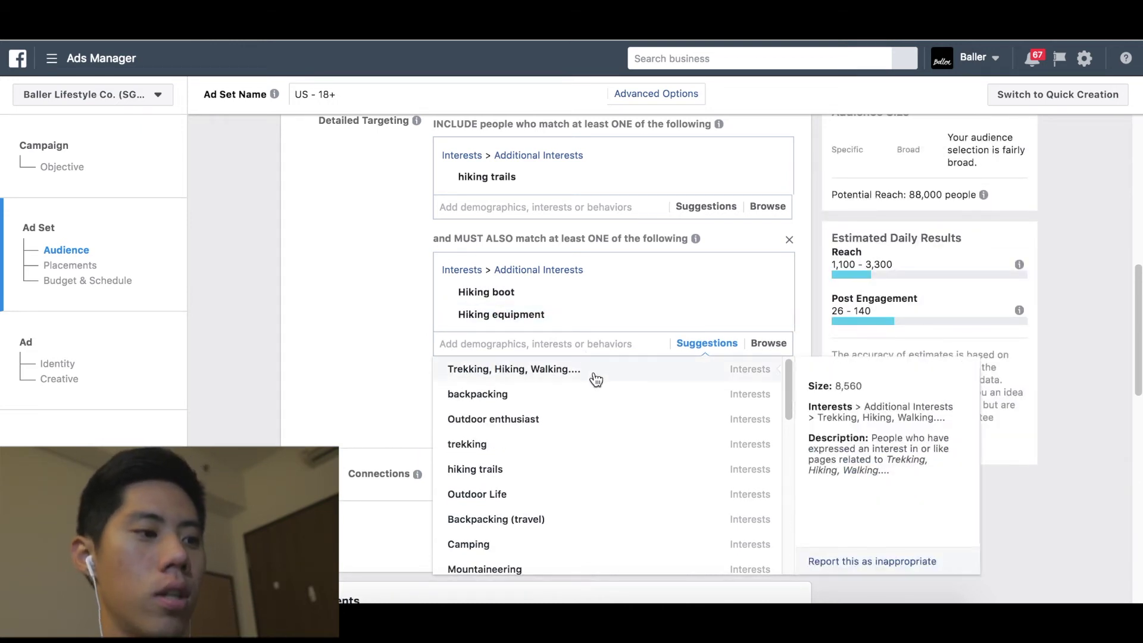
click(595, 376)
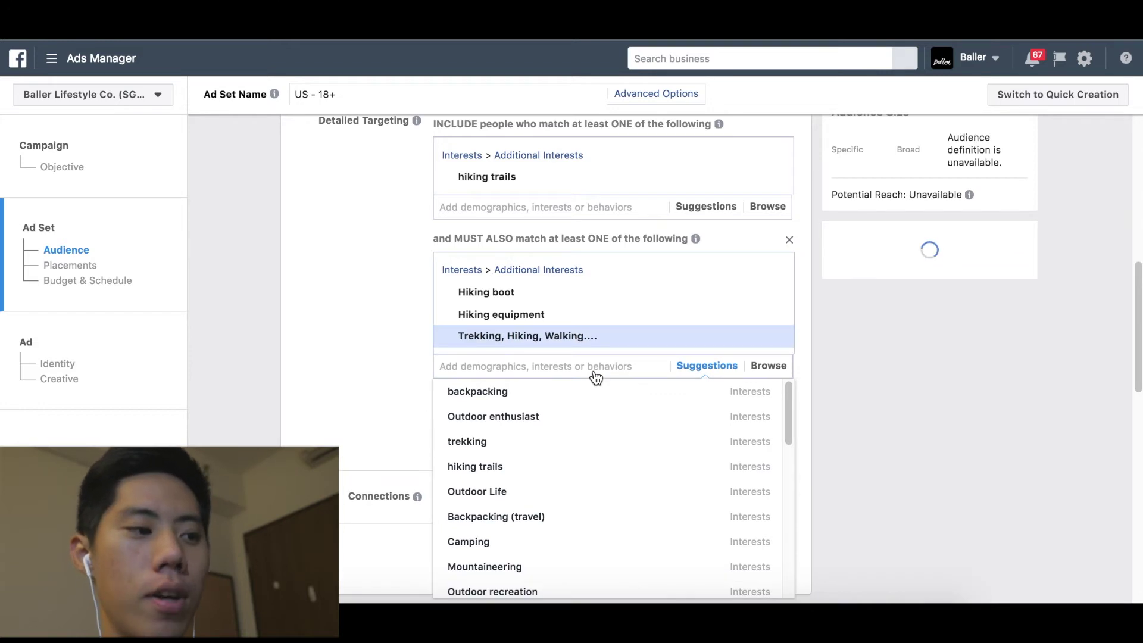
Add backpacking and remove it again, then add Snow boot to the group
click(571, 396)
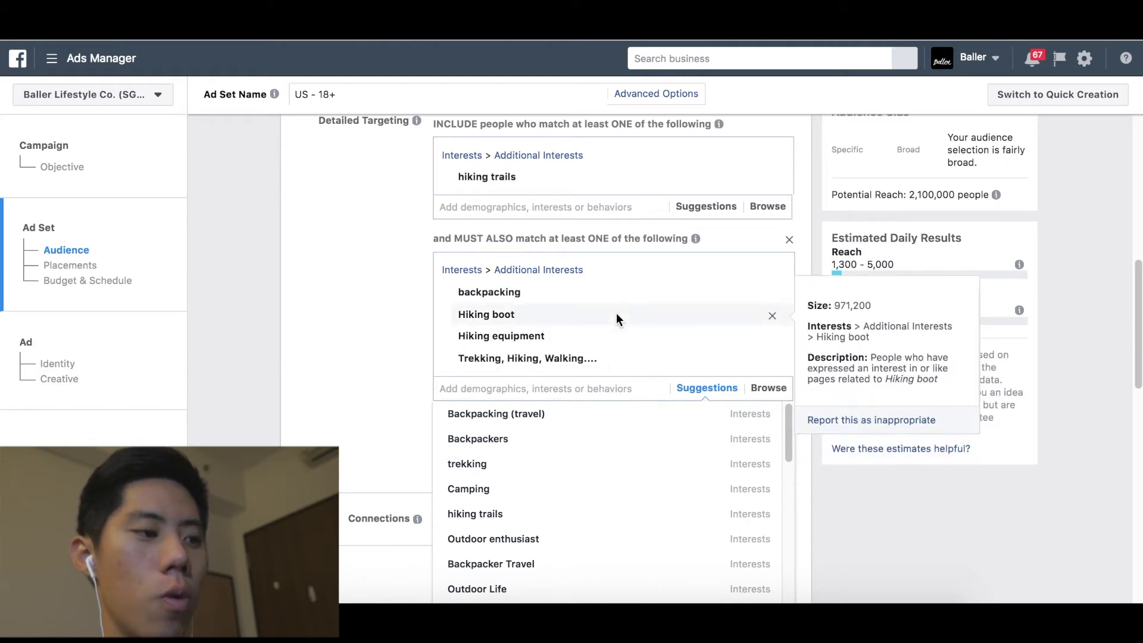
mouse_move(728, 302)
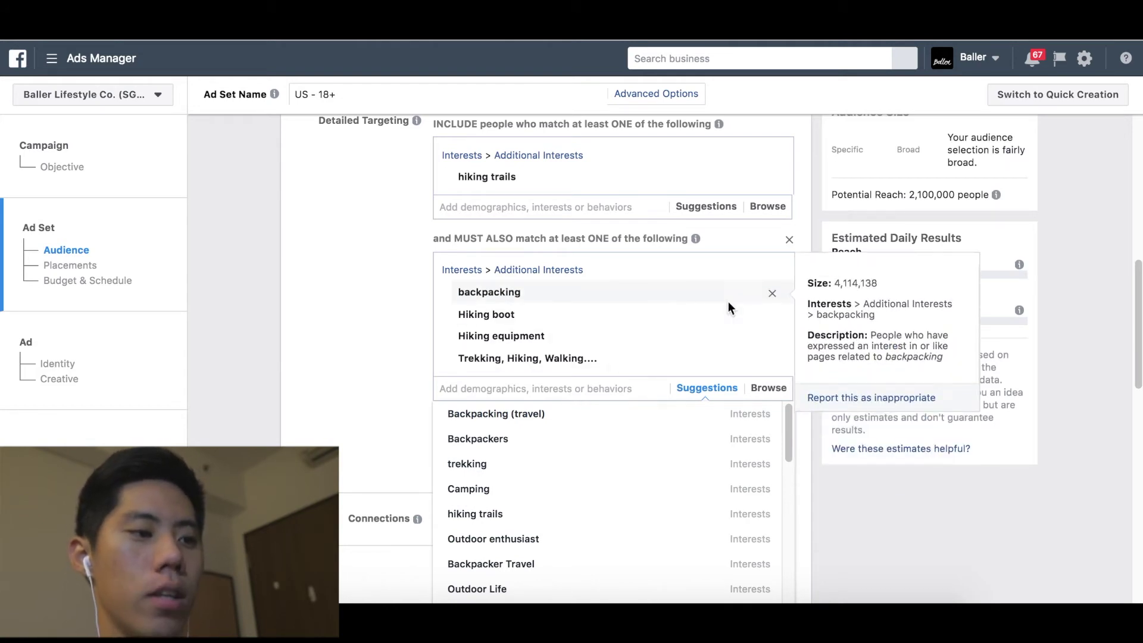
click(772, 295)
mouse_move(529, 494)
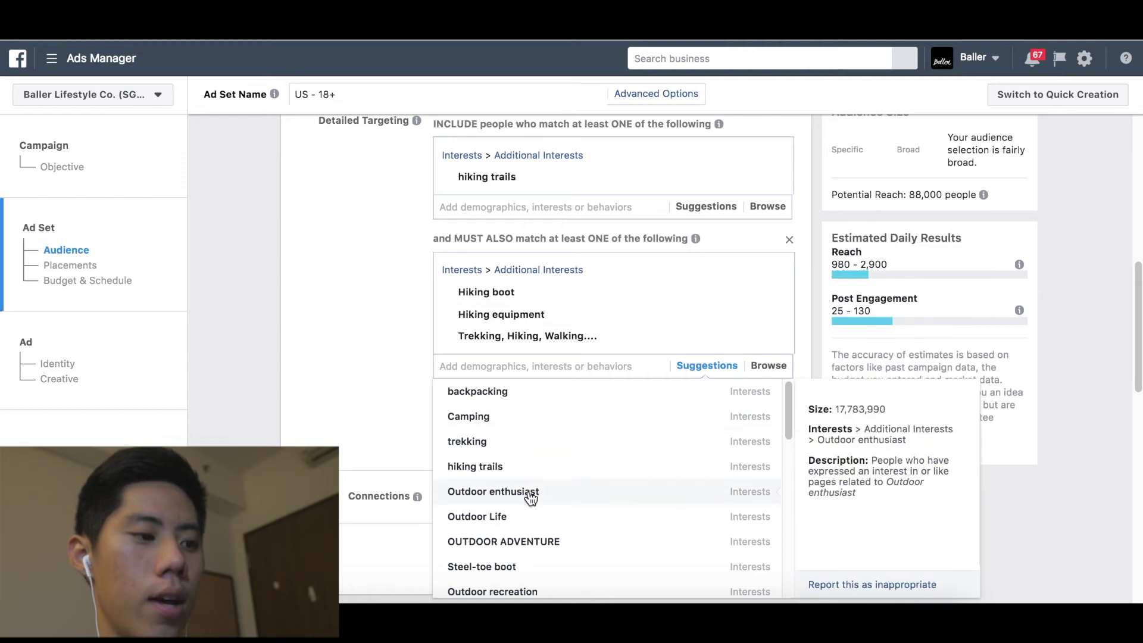
scroll(529, 497, down, 4)
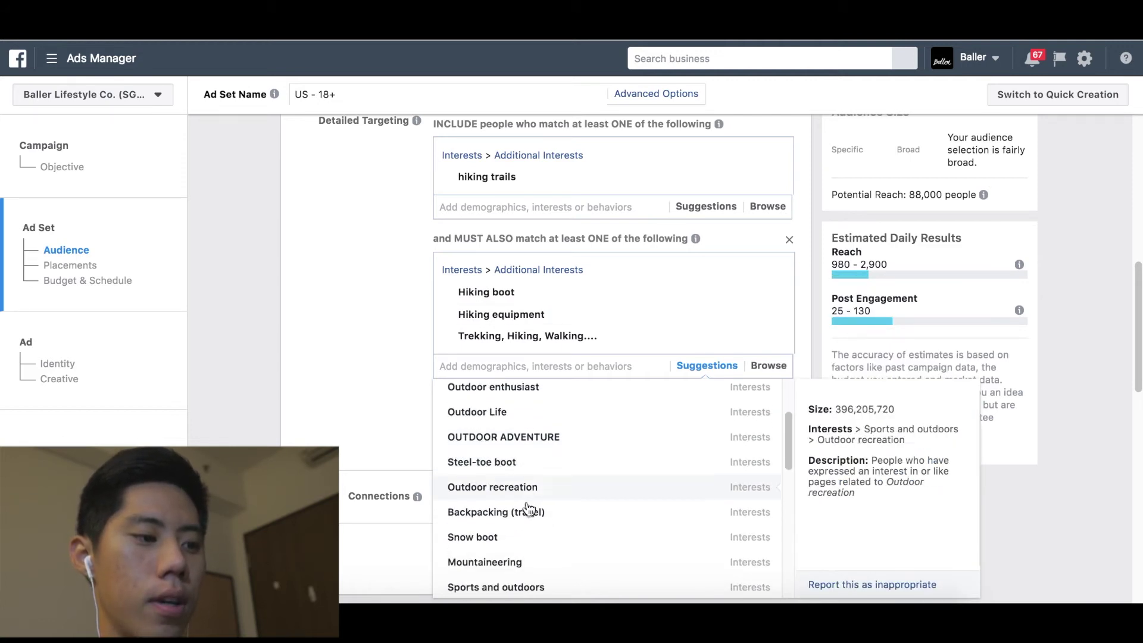
click(523, 552)
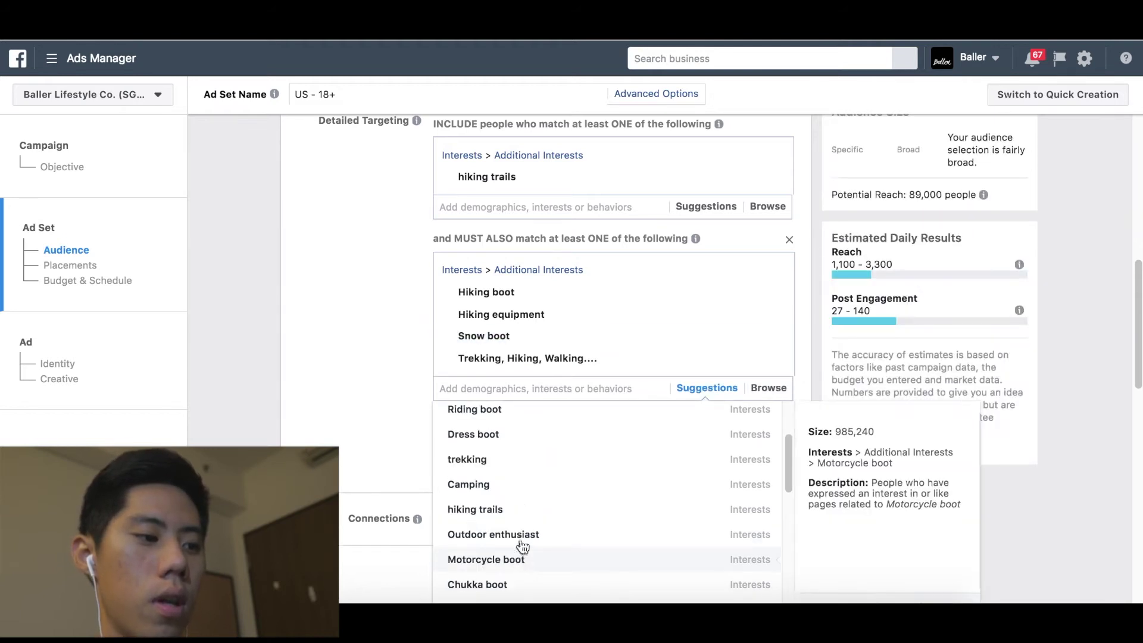
Add Outdoor enthusiast from the suggestions, then remove it from the group
scroll(523, 542, down, 2)
scroll(534, 471, up, 1)
scroll(535, 460, up, 5)
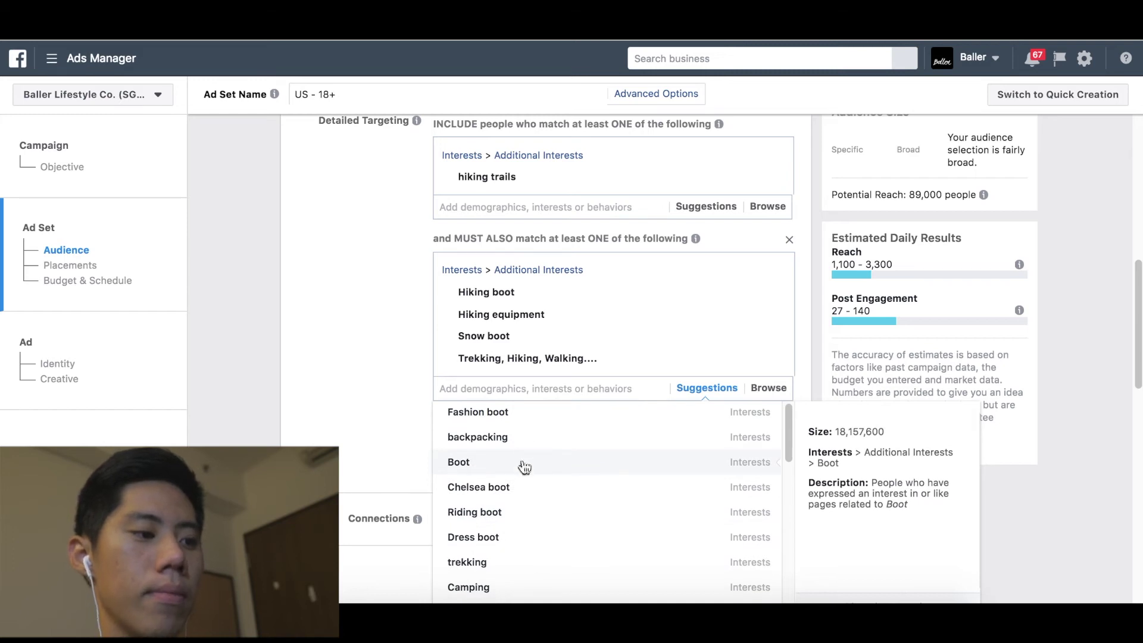
scroll(530, 494, down, 6)
scroll(533, 506, down, 5)
scroll(520, 549, down, 1)
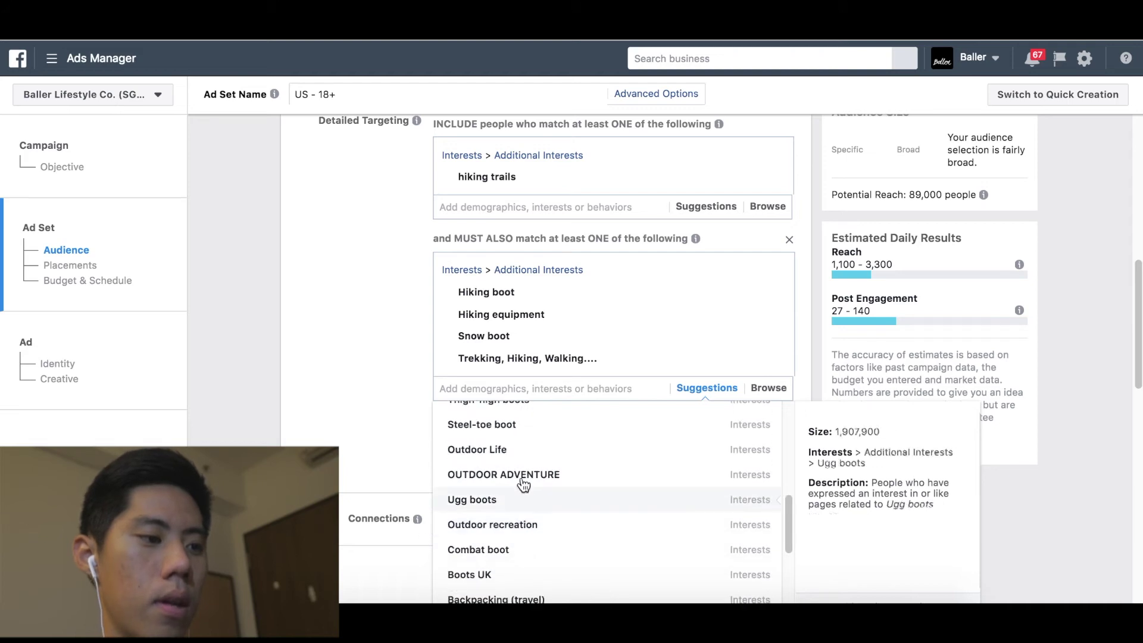
scroll(523, 494, up, 5)
scroll(523, 484, up, 1)
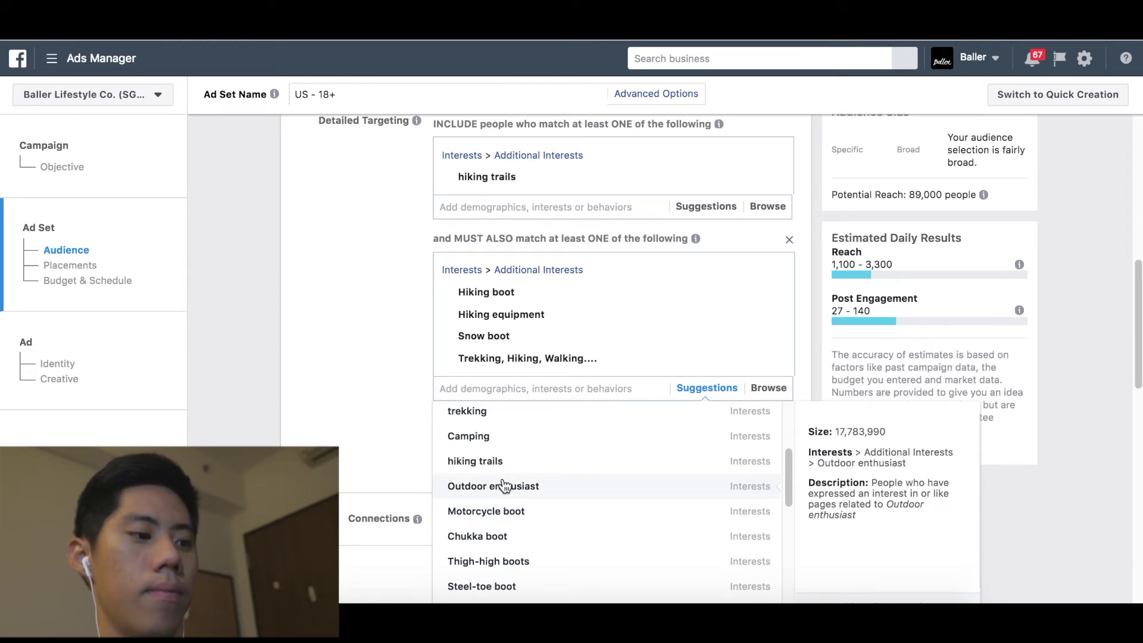
click(504, 486)
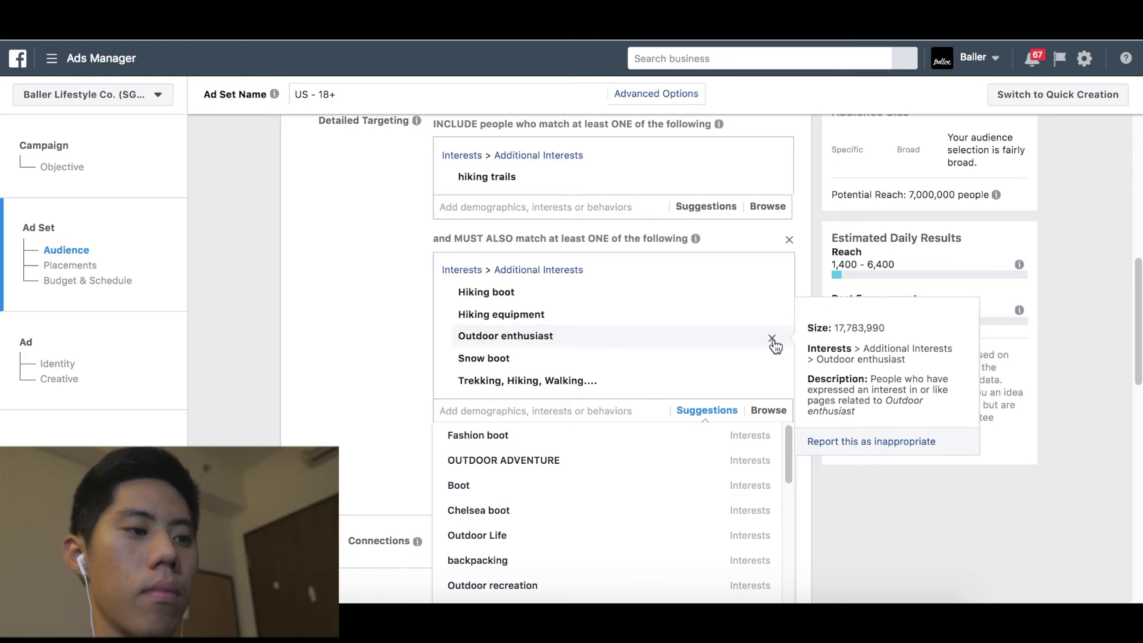
click(772, 339)
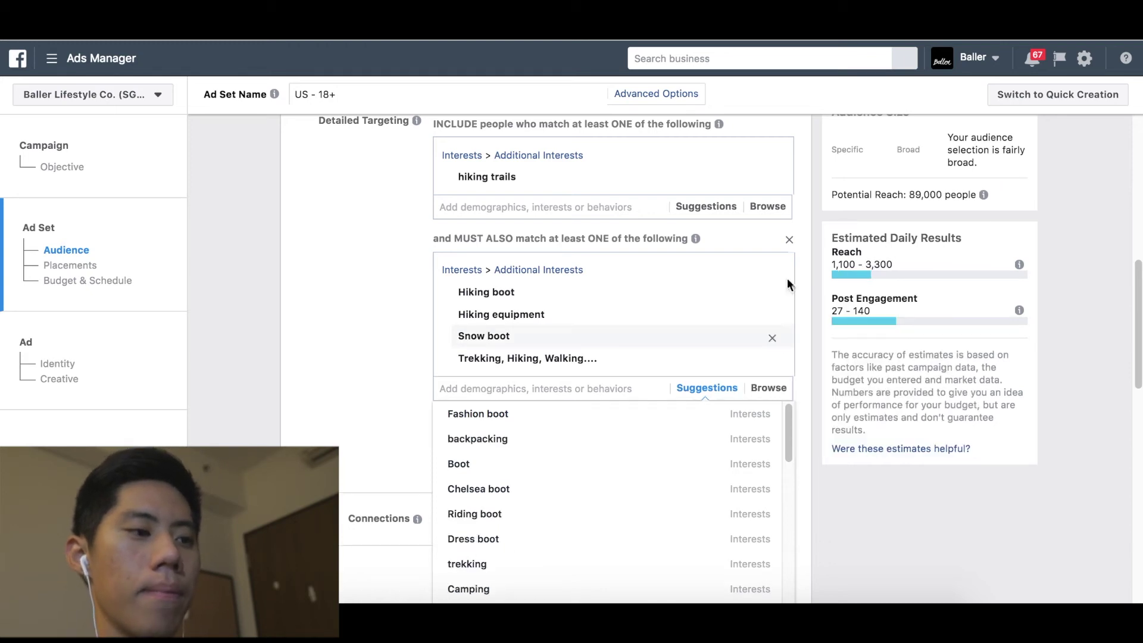
Delete the old must-also group, leaving only hiking trails included
click(791, 246)
click(703, 211)
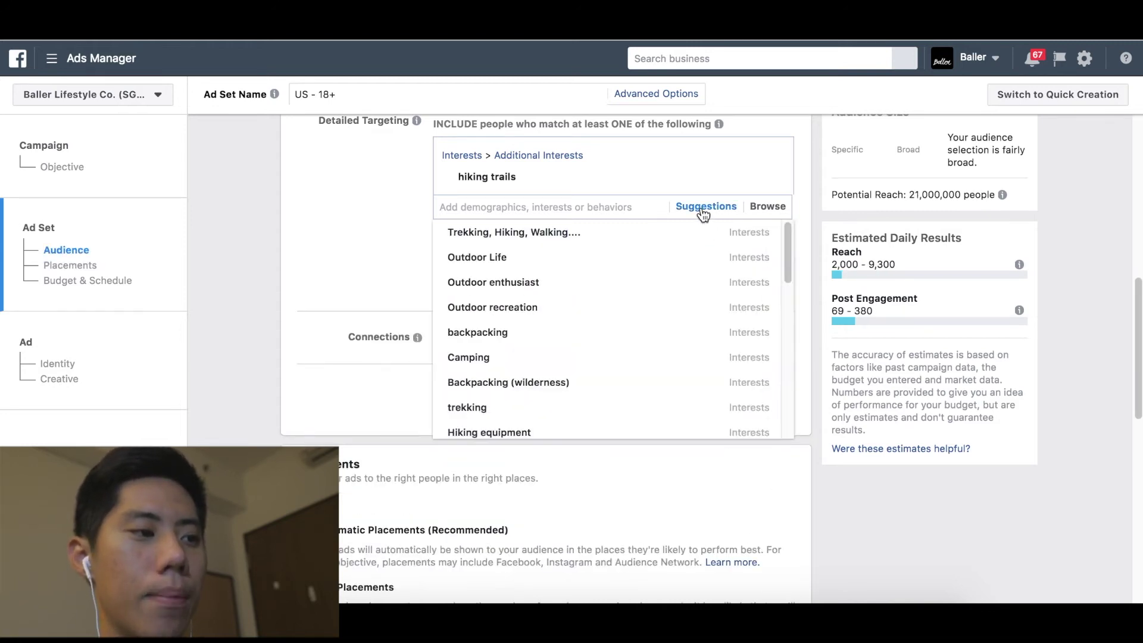
scroll(652, 304, down, 3)
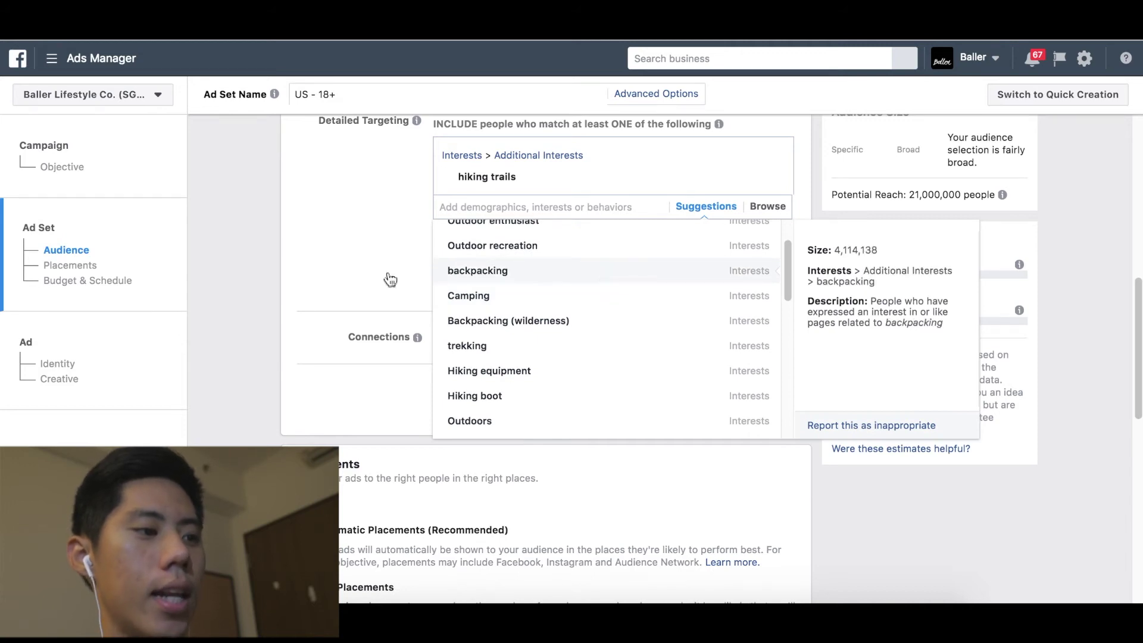
click(331, 259)
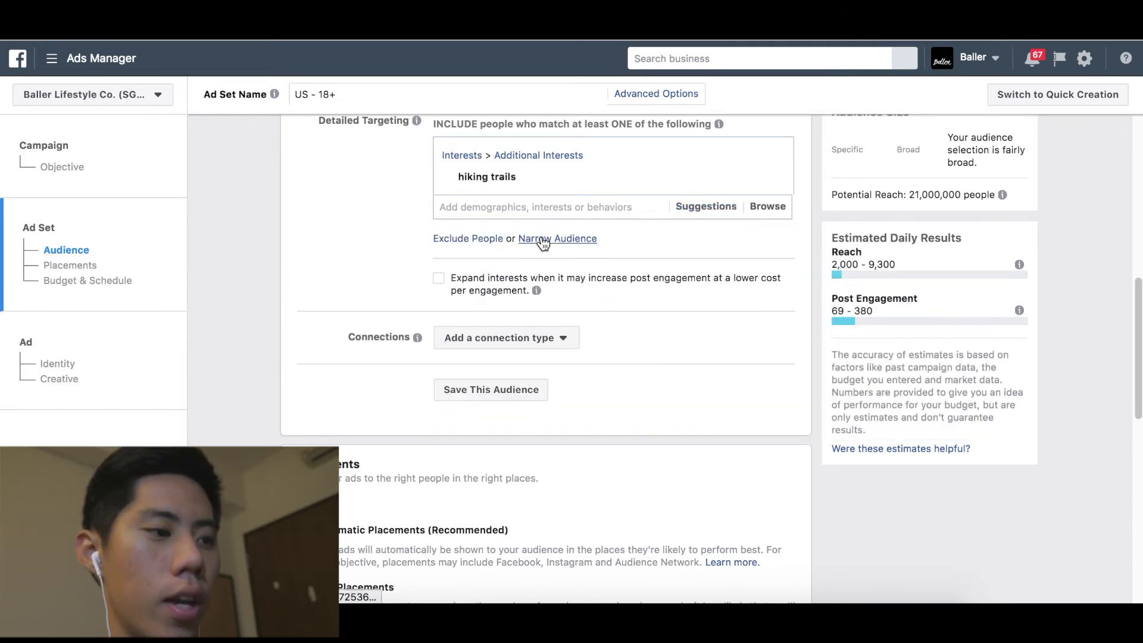
Add a new must-also group containing backpacking, searched with 'bac'
click(543, 240)
click(511, 260)
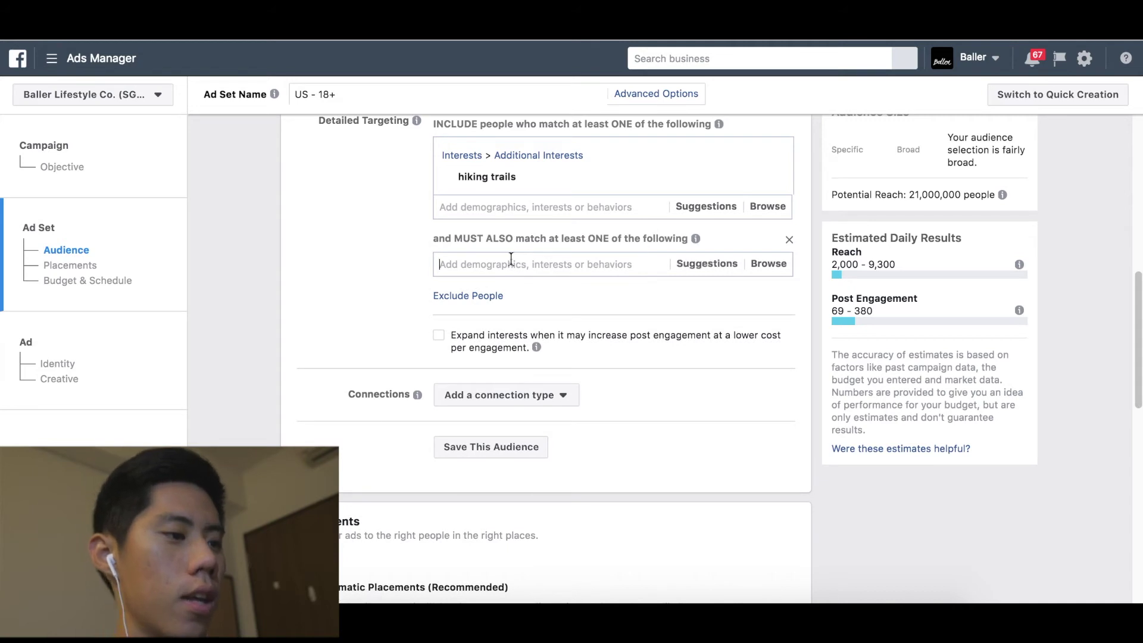
text(backpacking)
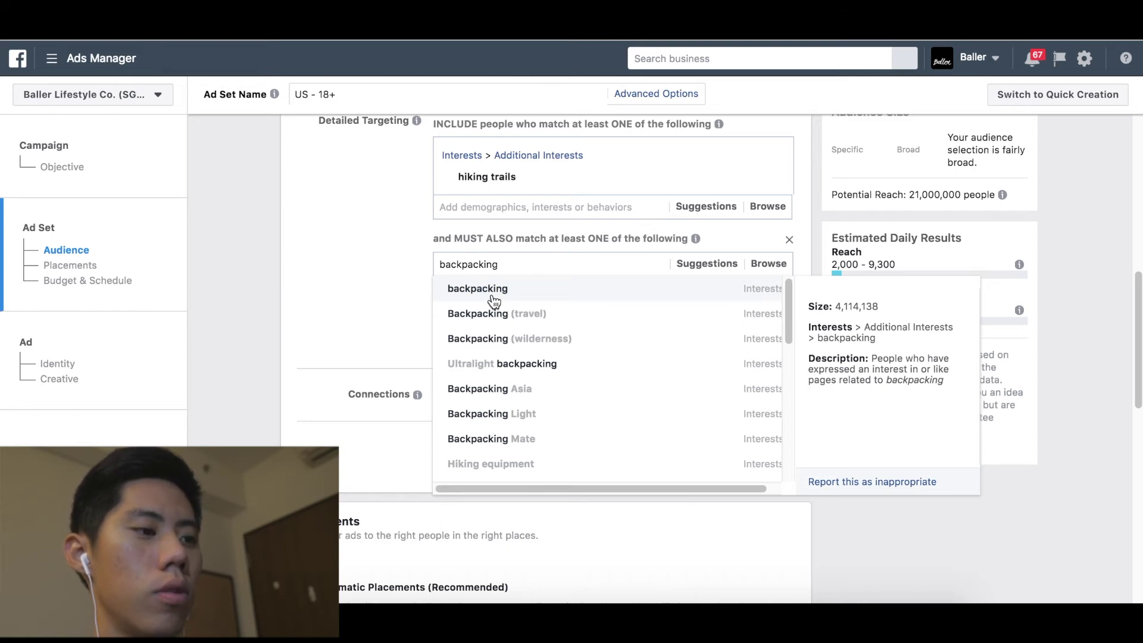
click(493, 297)
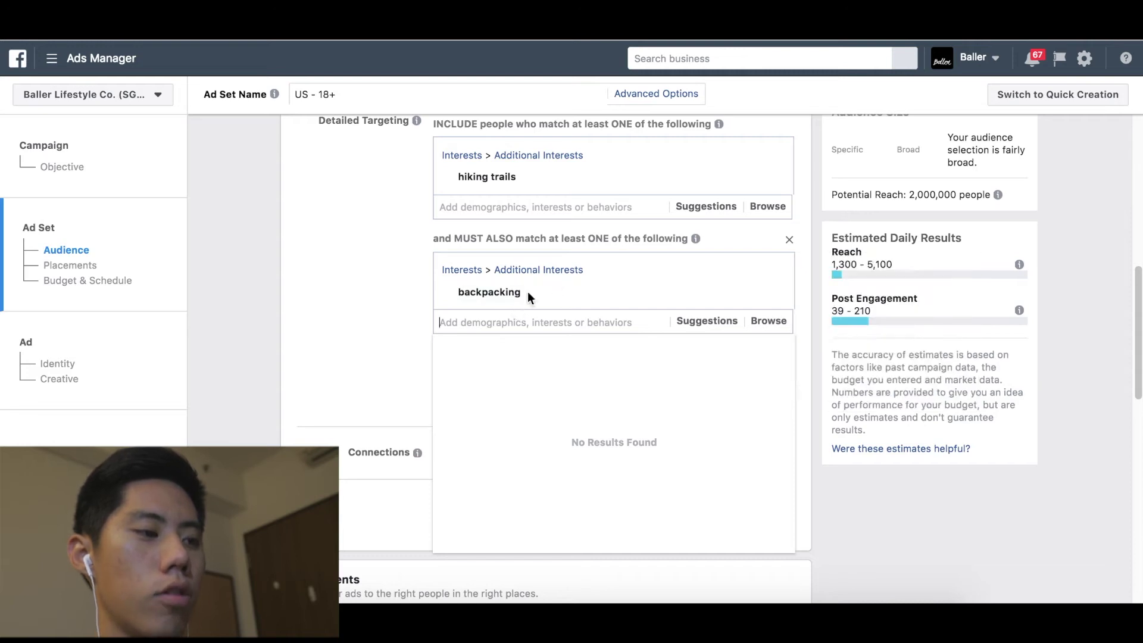
click(399, 291)
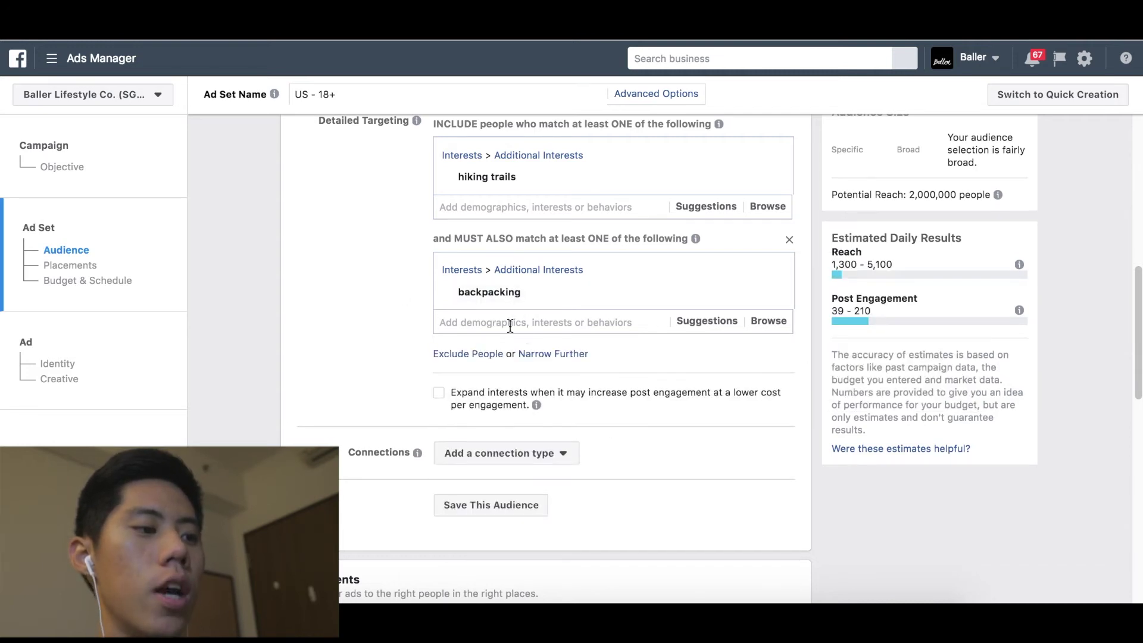
Add a further empty must-also group and browse interests suggested from backpacking
click(554, 355)
click(690, 321)
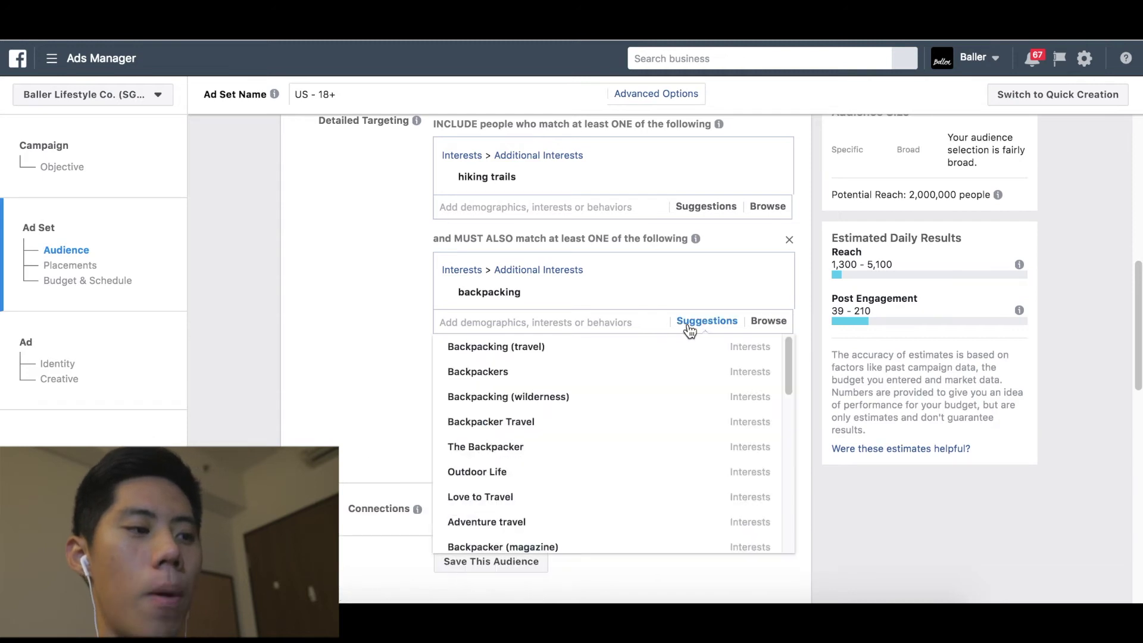
mouse_move(584, 388)
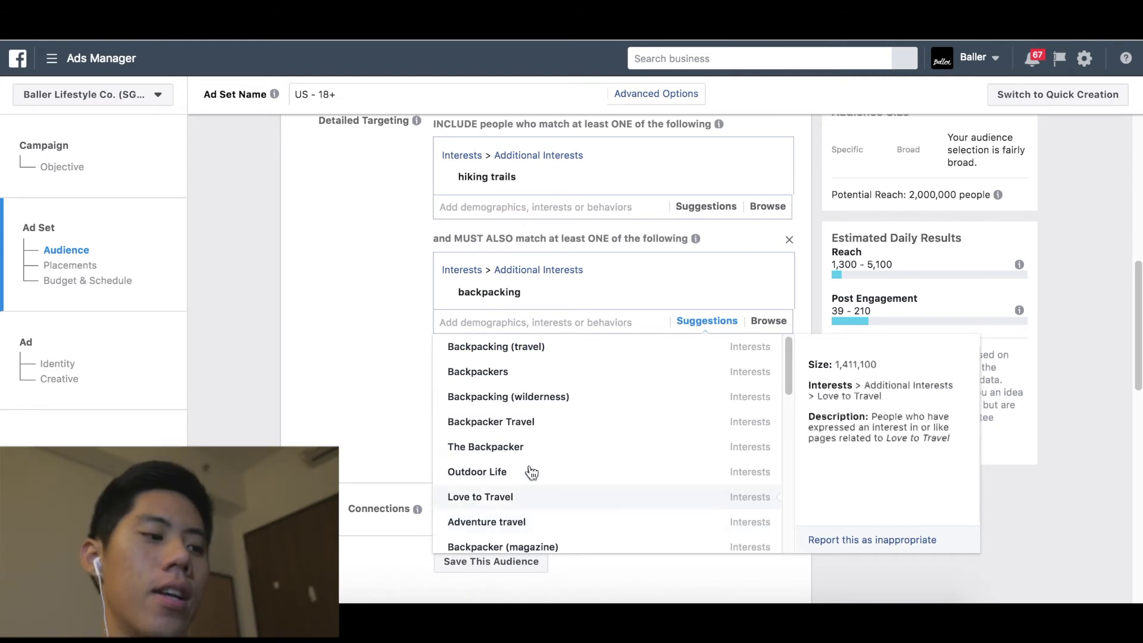
scroll(530, 470, down, 2)
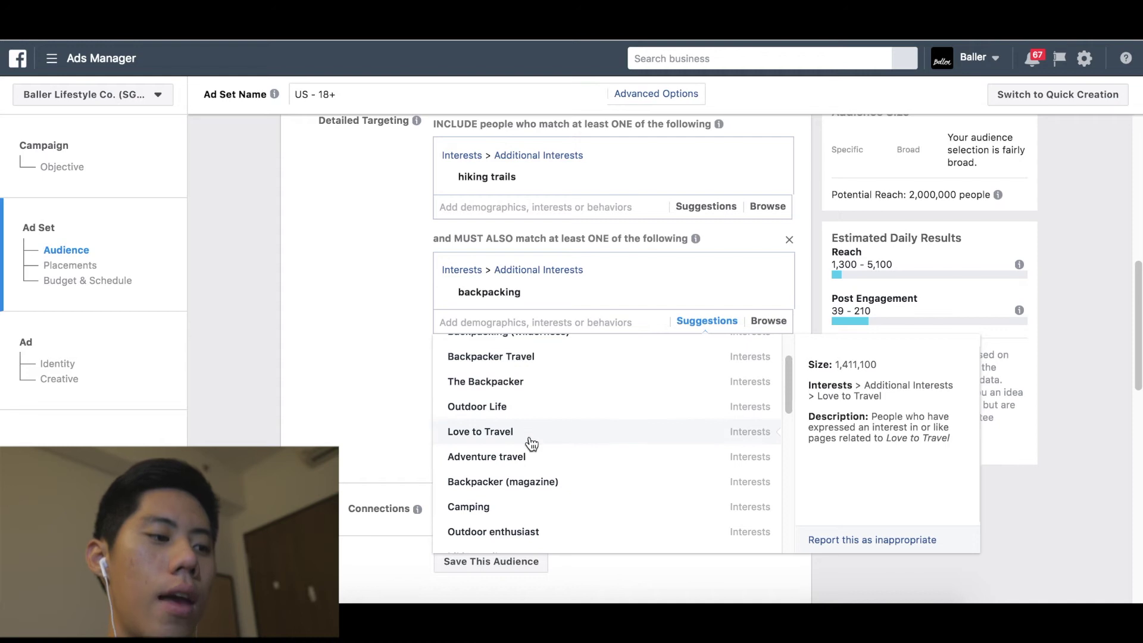
Fill the new must-also group with Love to Travel, Travel the World and I love to travel
click(391, 430)
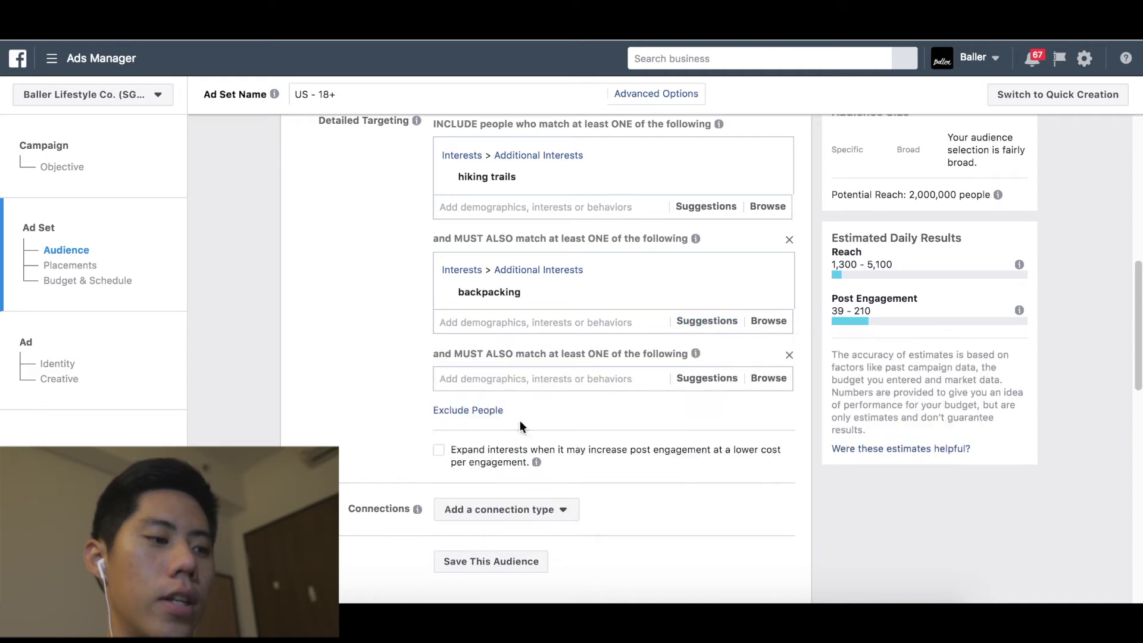
click(532, 381)
text(lva)
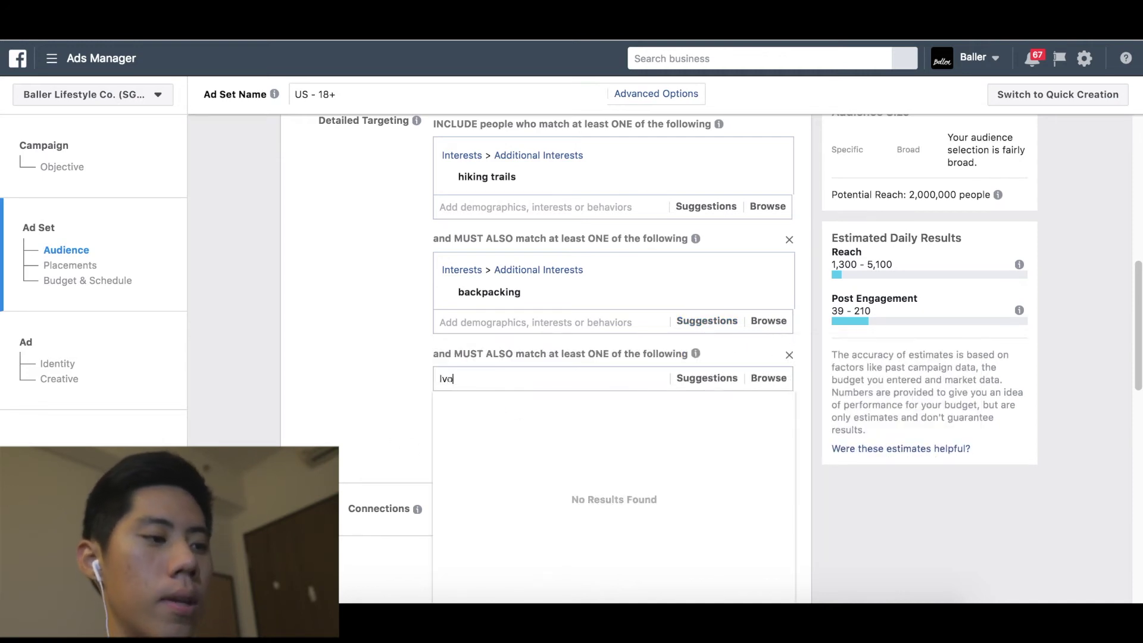
text(e)
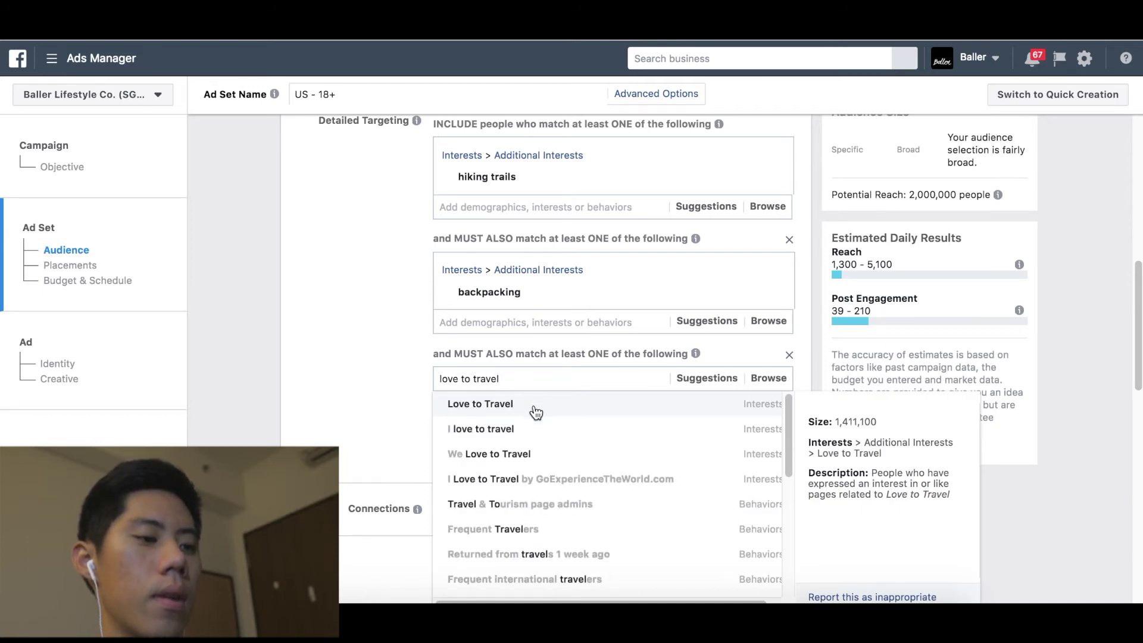
key(Return)
click(706, 437)
scroll(392, 433, down, 1)
scroll(392, 427, down, 1)
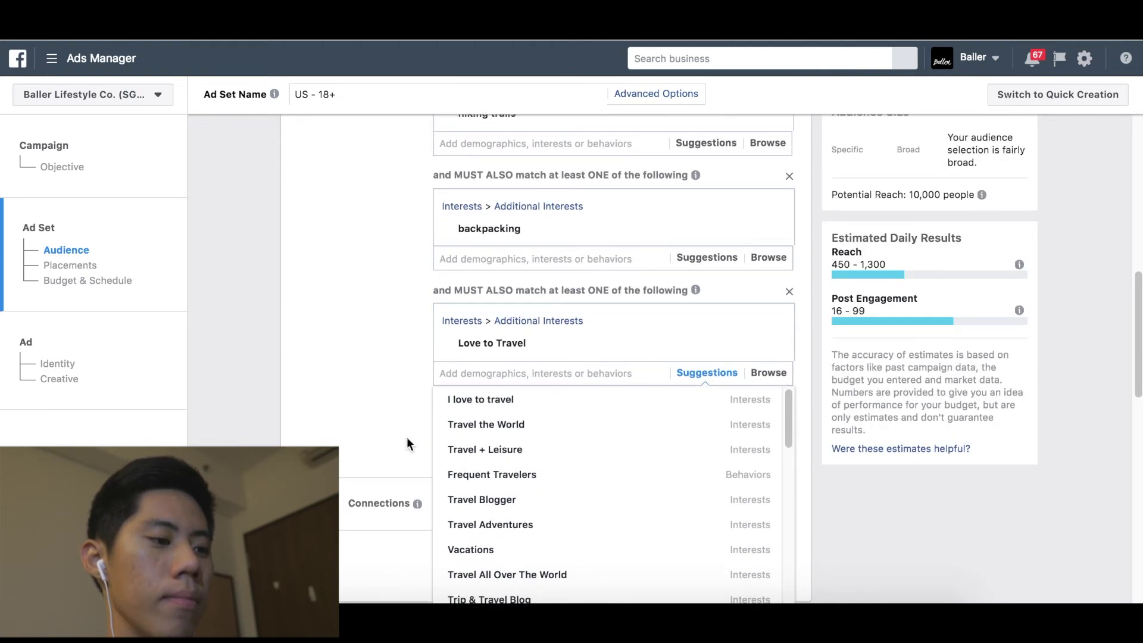
click(484, 427)
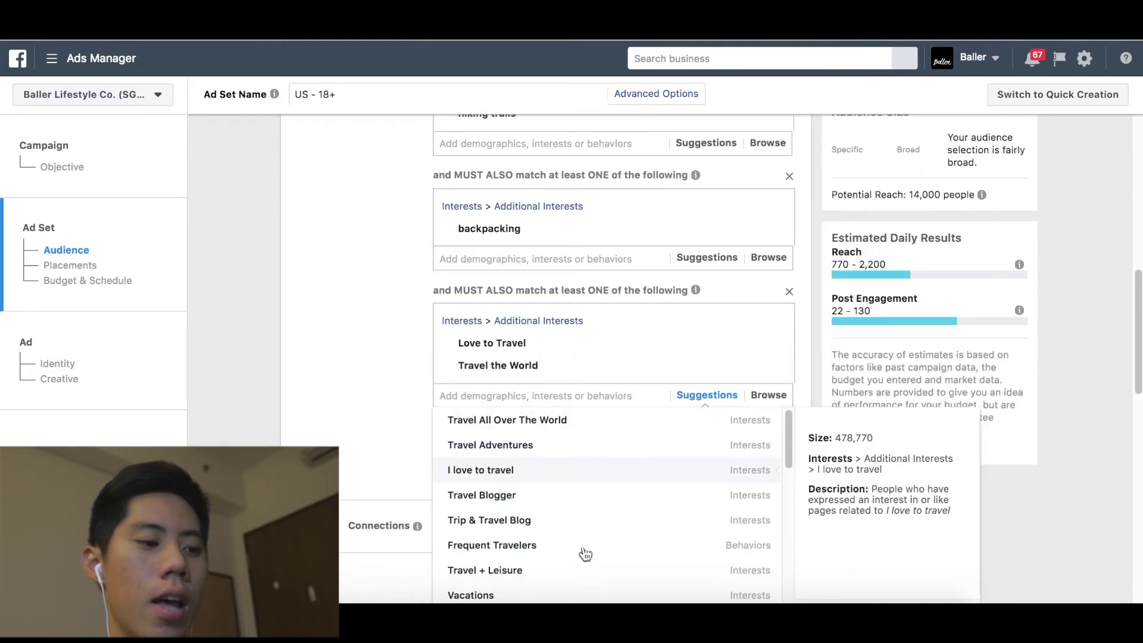
mouse_move(472, 470)
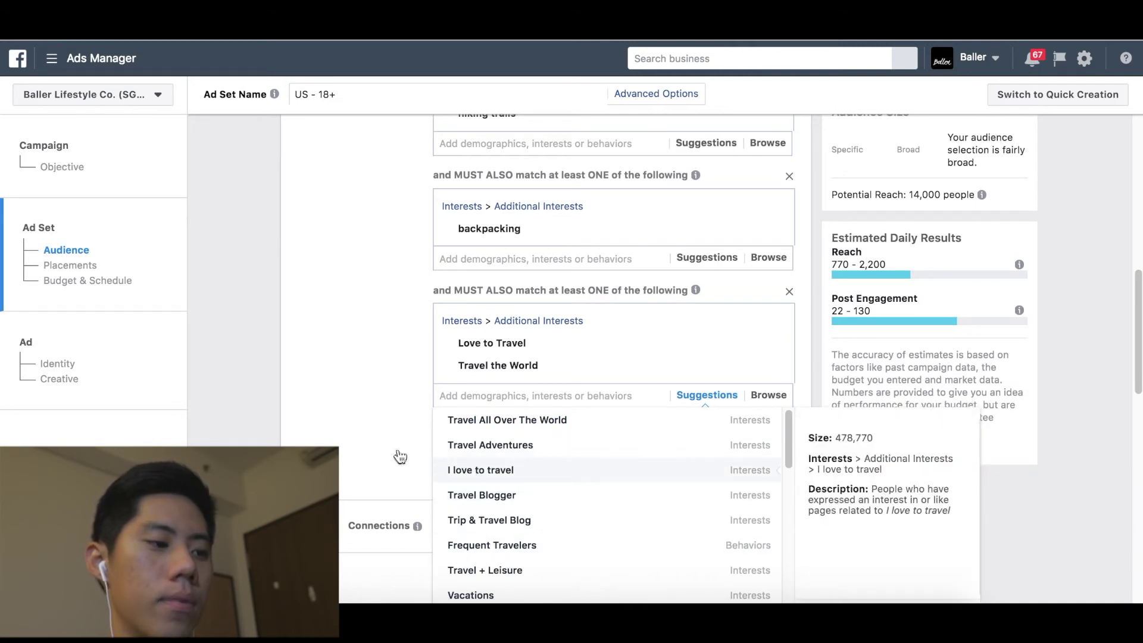
key(Return)
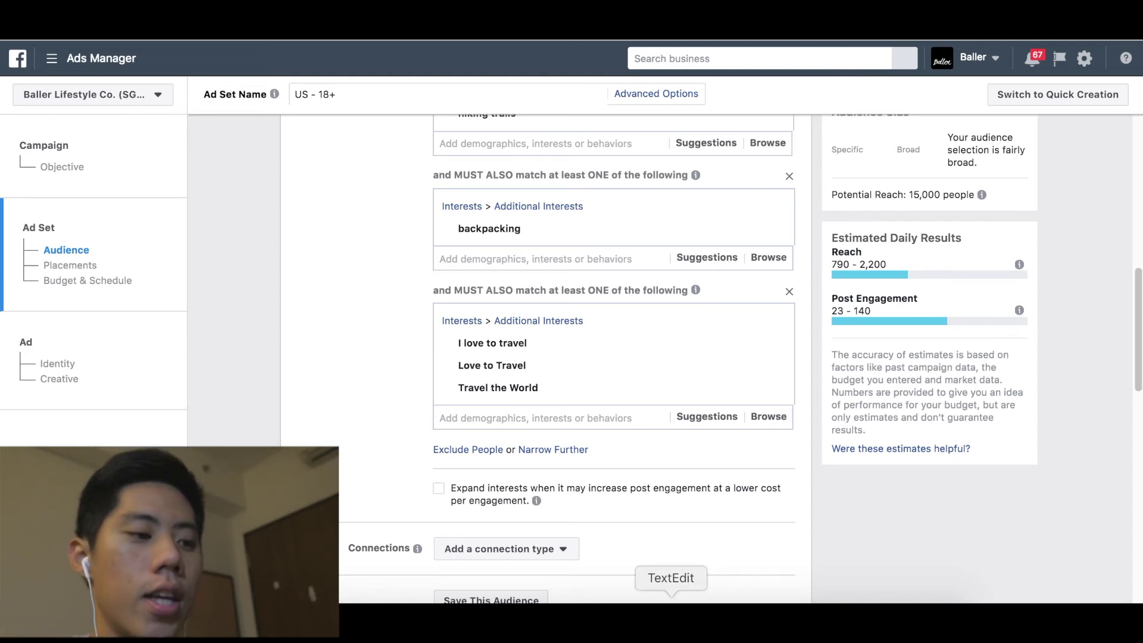
click(671, 616)
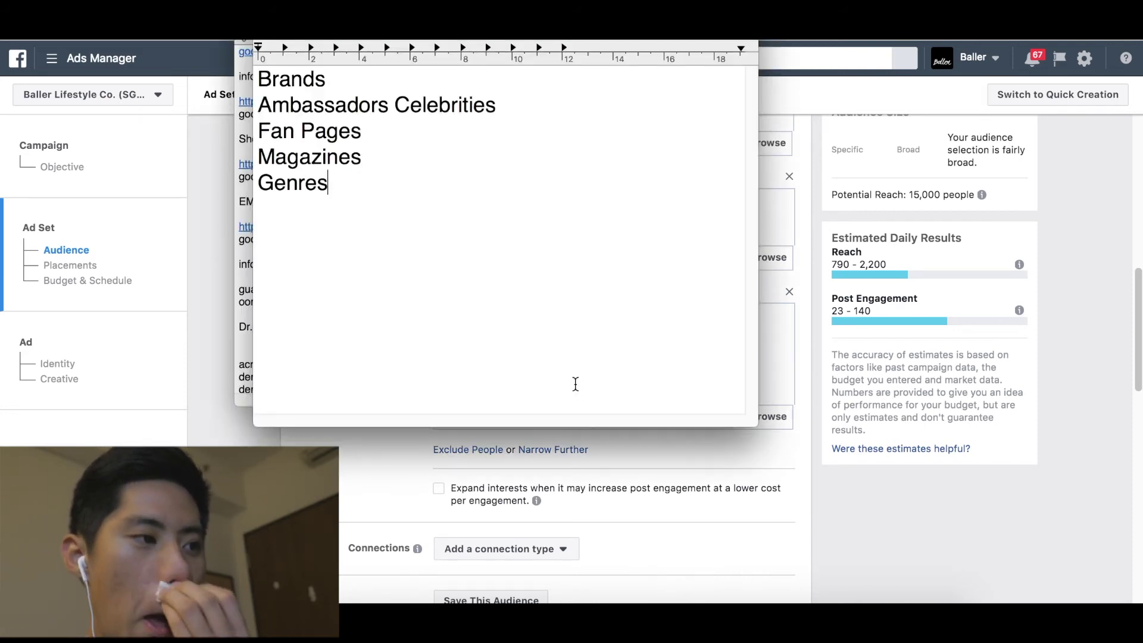
drag(365, 131, 270, 130)
key(super+Tab)
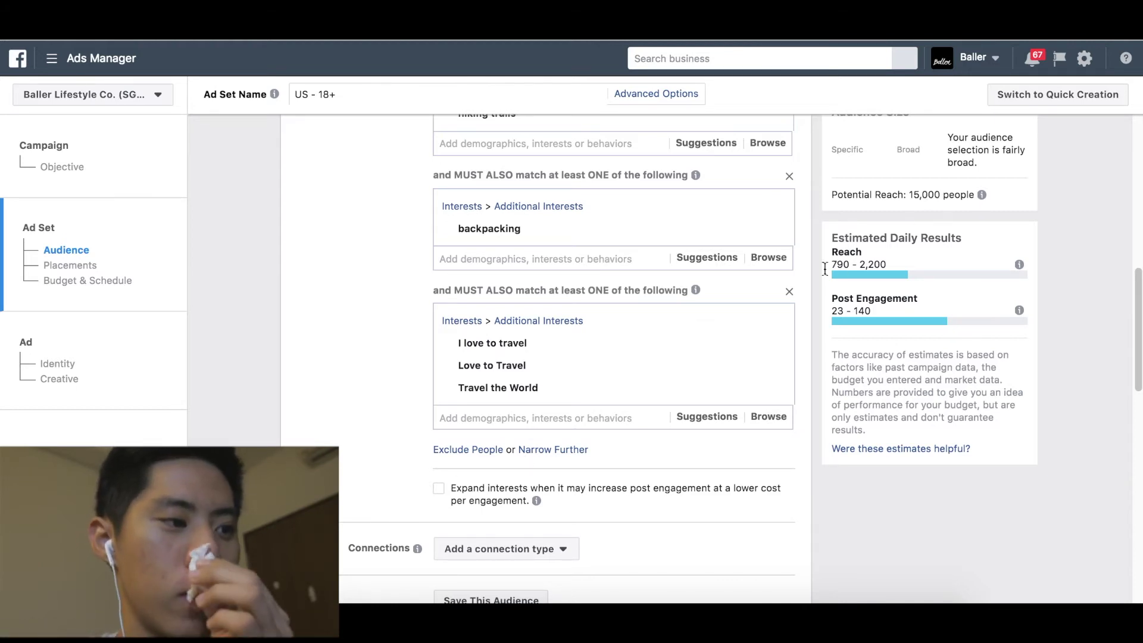
Remove I love to travel, then delete the entire travel must-also group
mouse_move(640, 350)
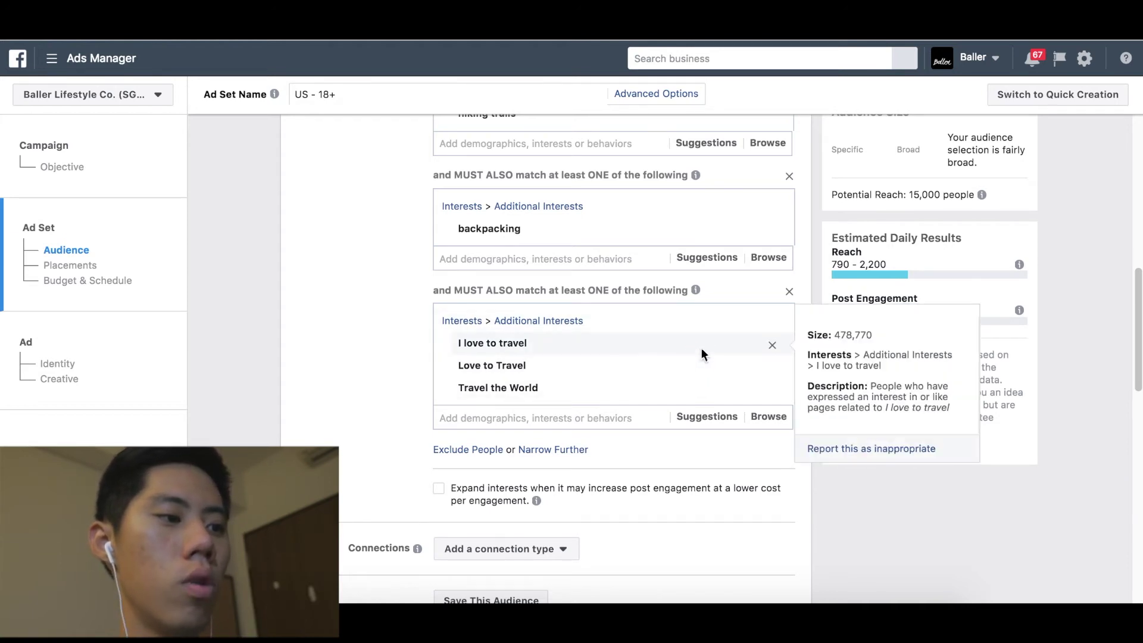
mouse_move(682, 387)
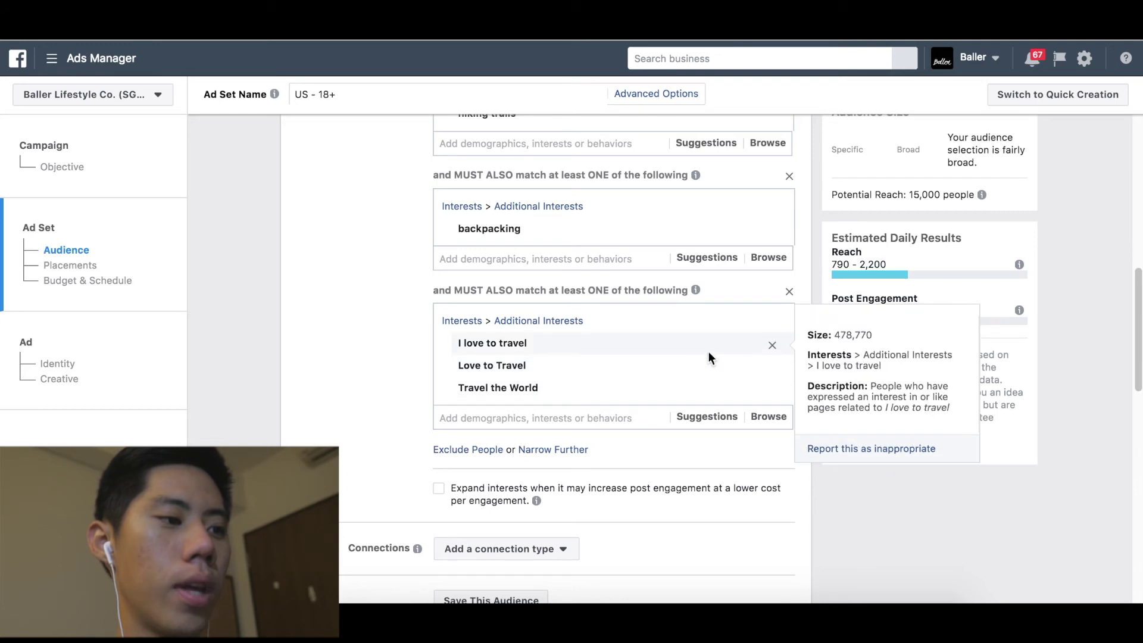
click(772, 346)
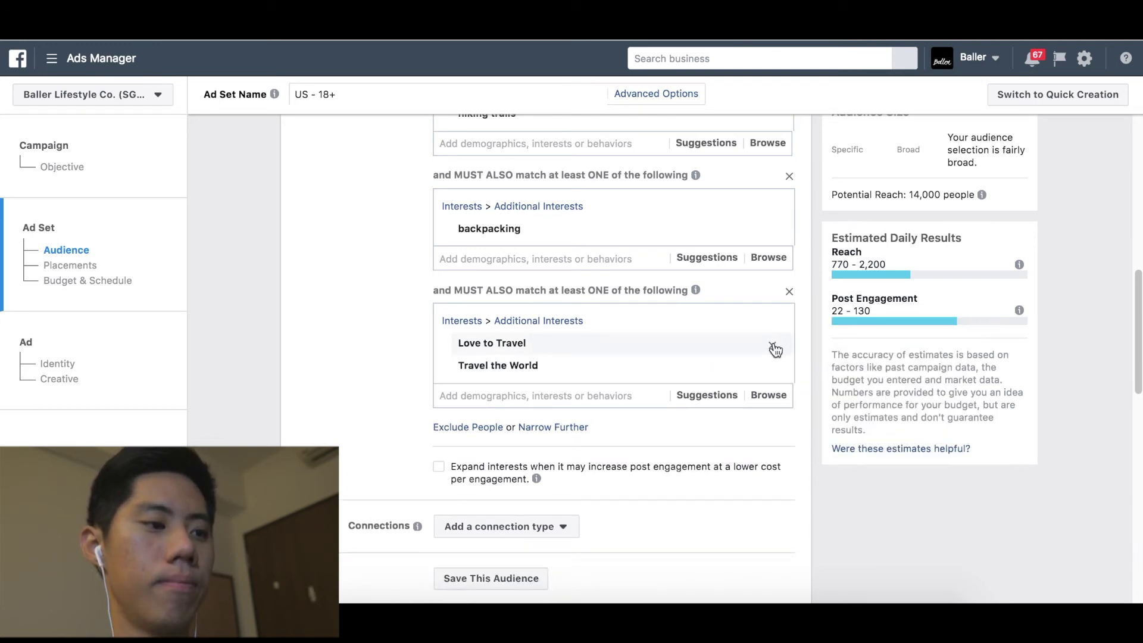
click(789, 294)
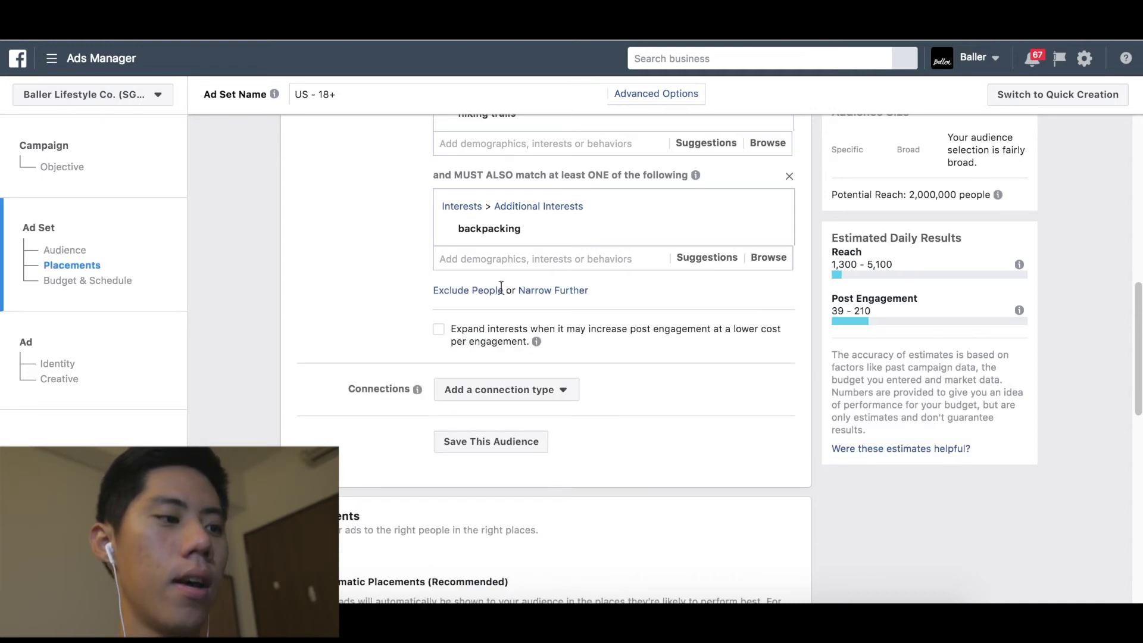
scroll(417, 318, up, 2)
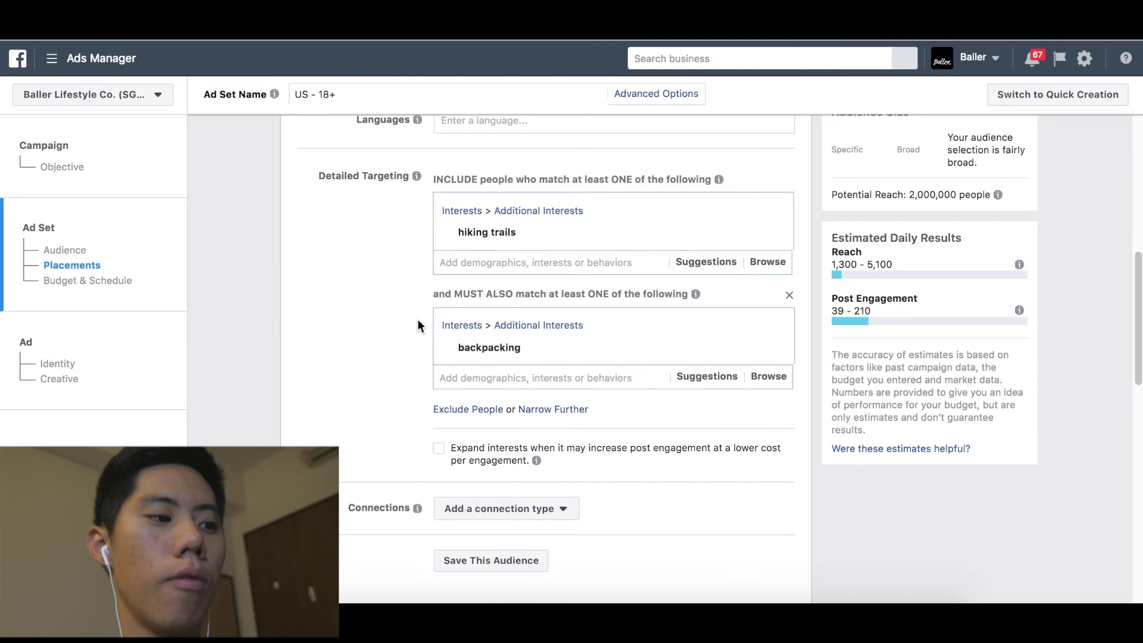
Add a must-also group requiring Engaged Shoppers, followed by another empty must-also group
click(548, 409)
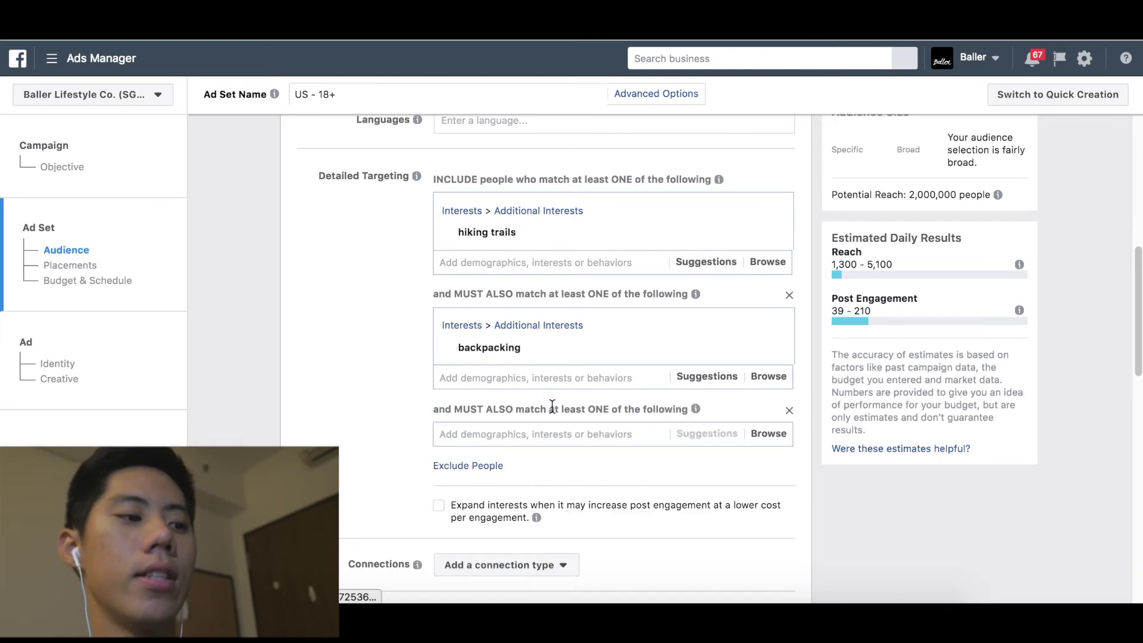
click(546, 433)
text(engaged)
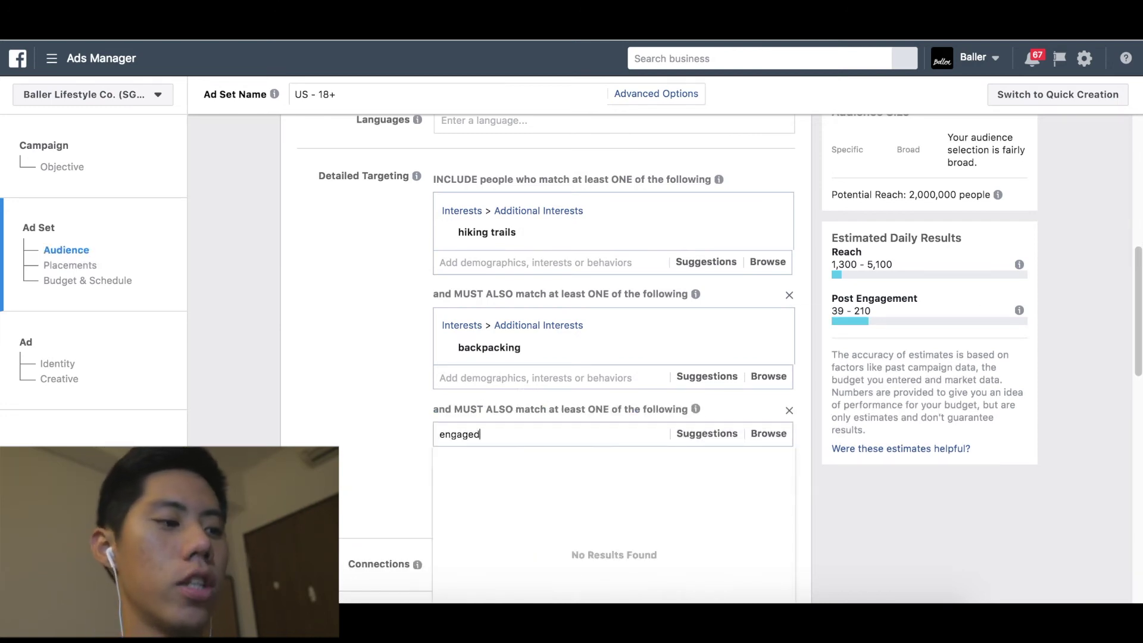
text( shoppers)
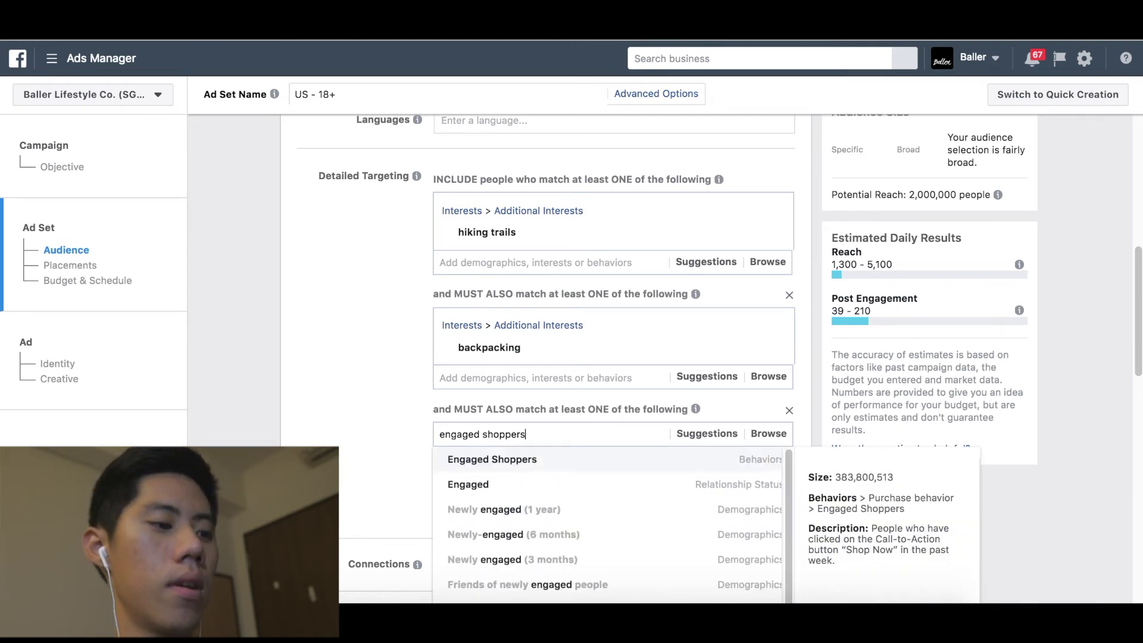
key(Return)
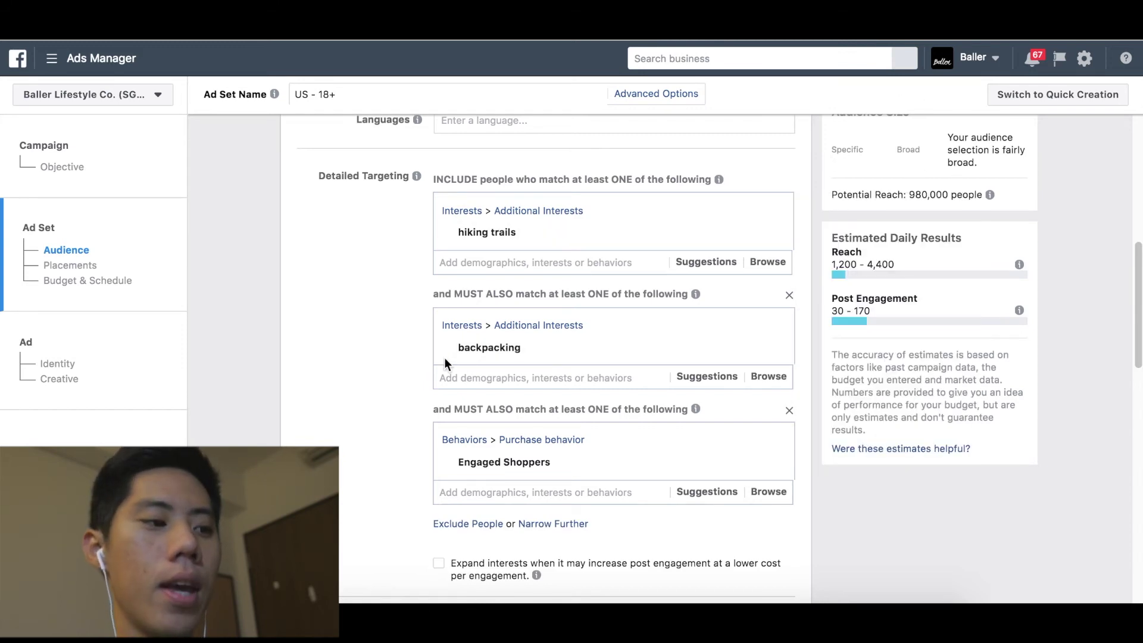
mouse_move(444, 215)
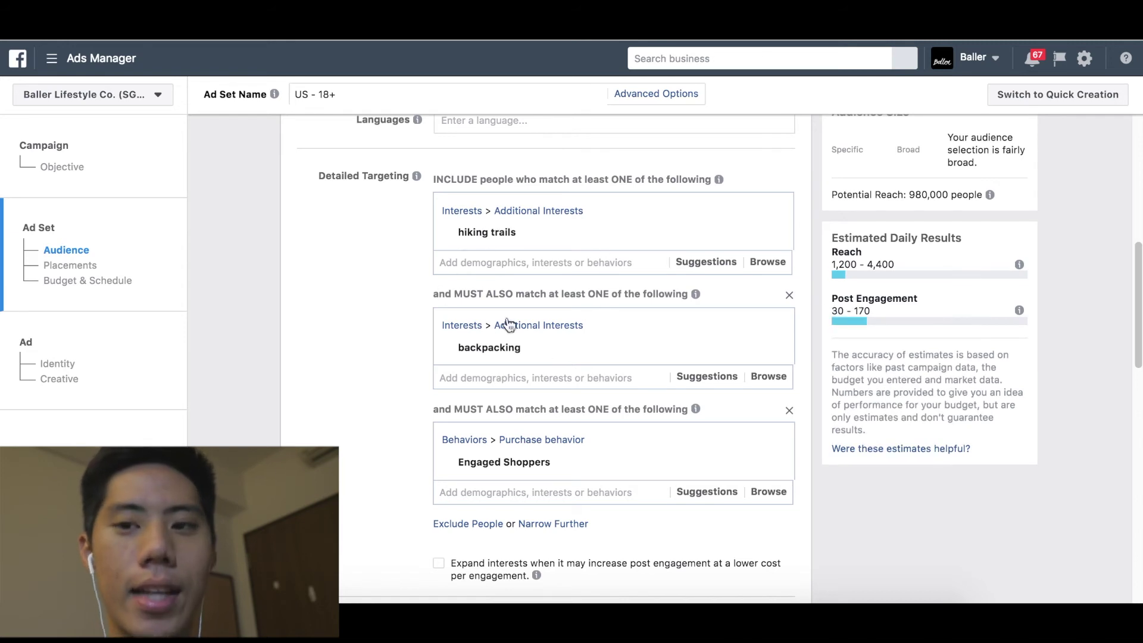
scroll(397, 344, down, 3)
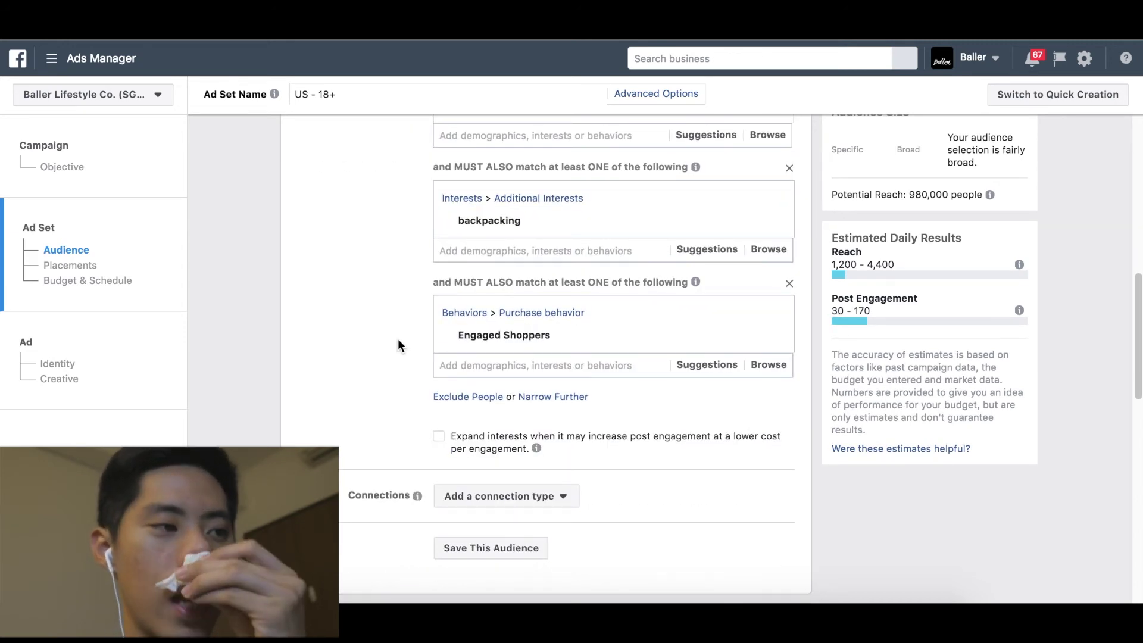
scroll(399, 341, up, 2)
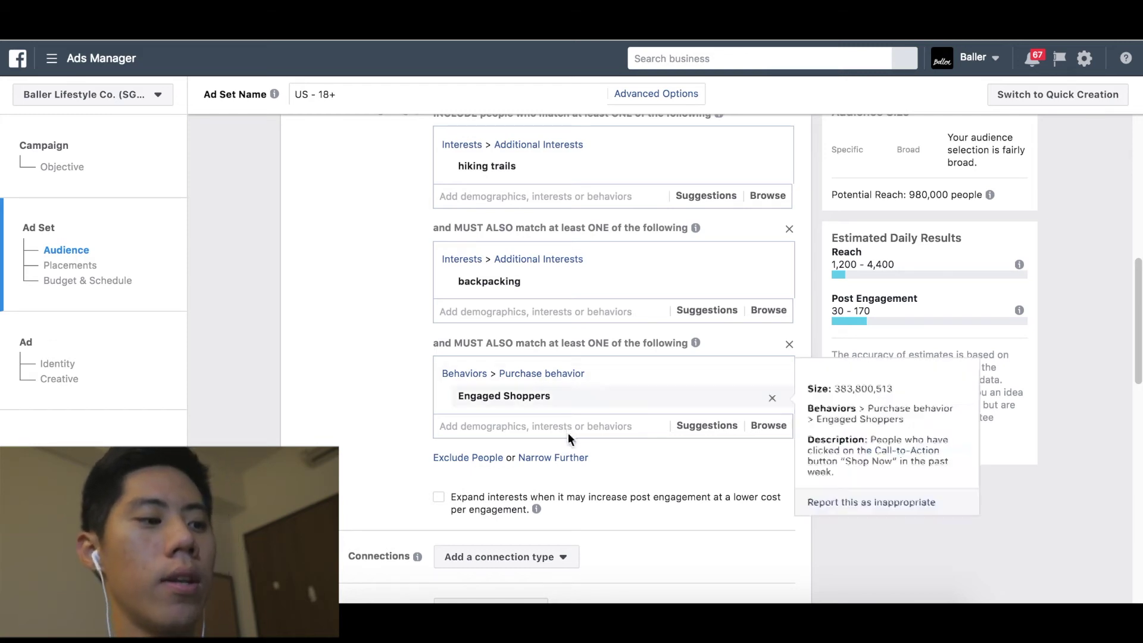
click(553, 458)
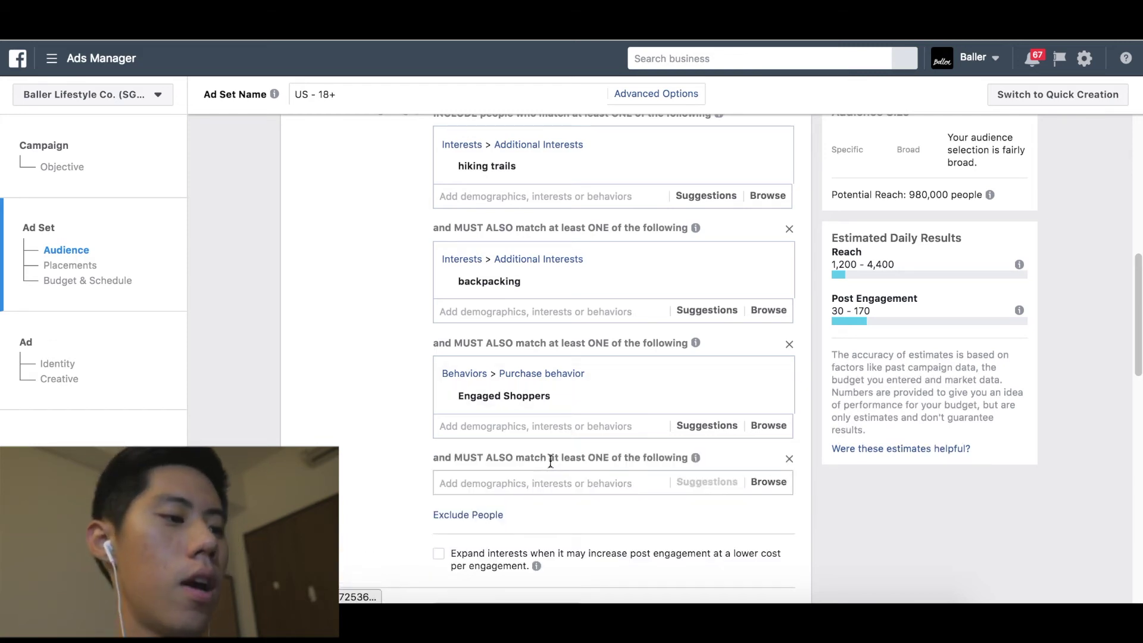
Search 'parents', replace it with 'married', and add Married (Relationship Status) to the fourth group
click(521, 482)
text(parents)
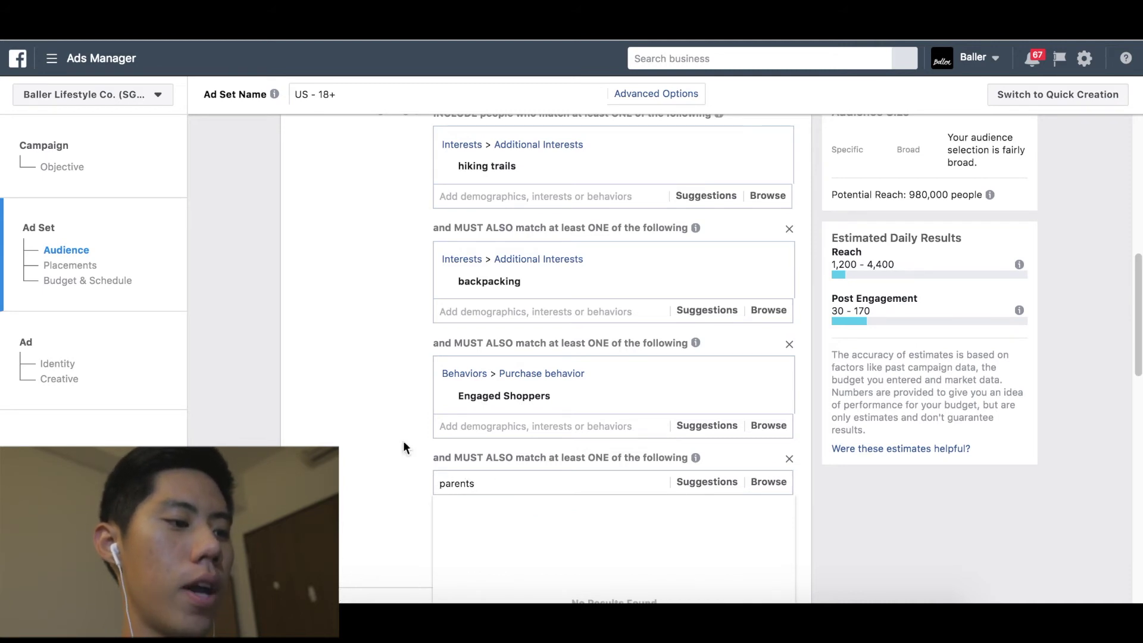
scroll(400, 447, down, 2)
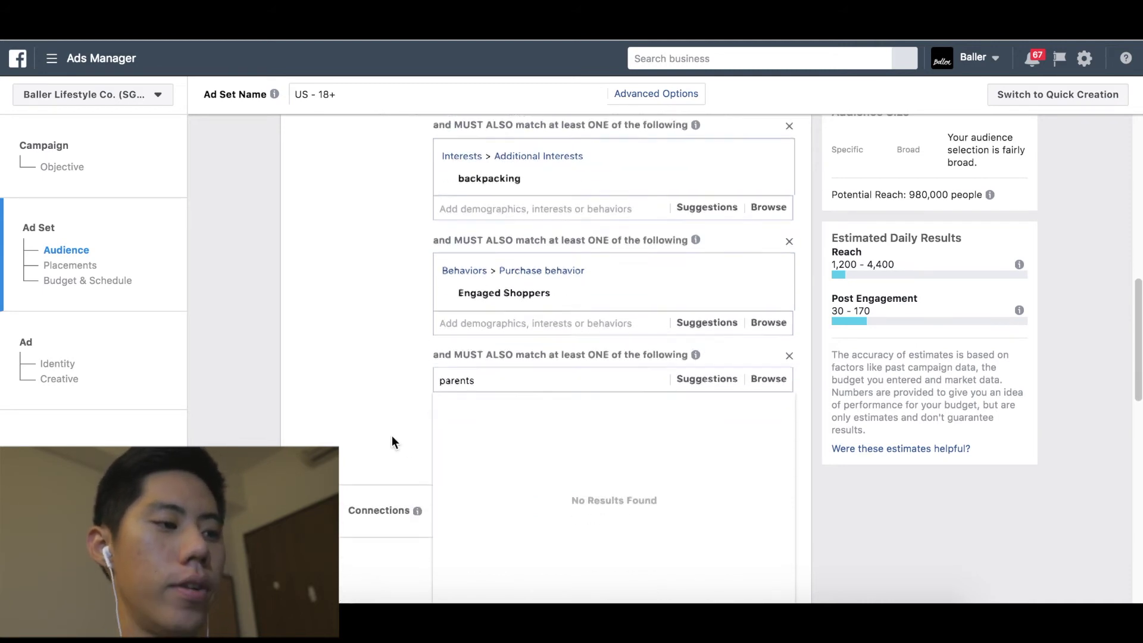
double_click(479, 381)
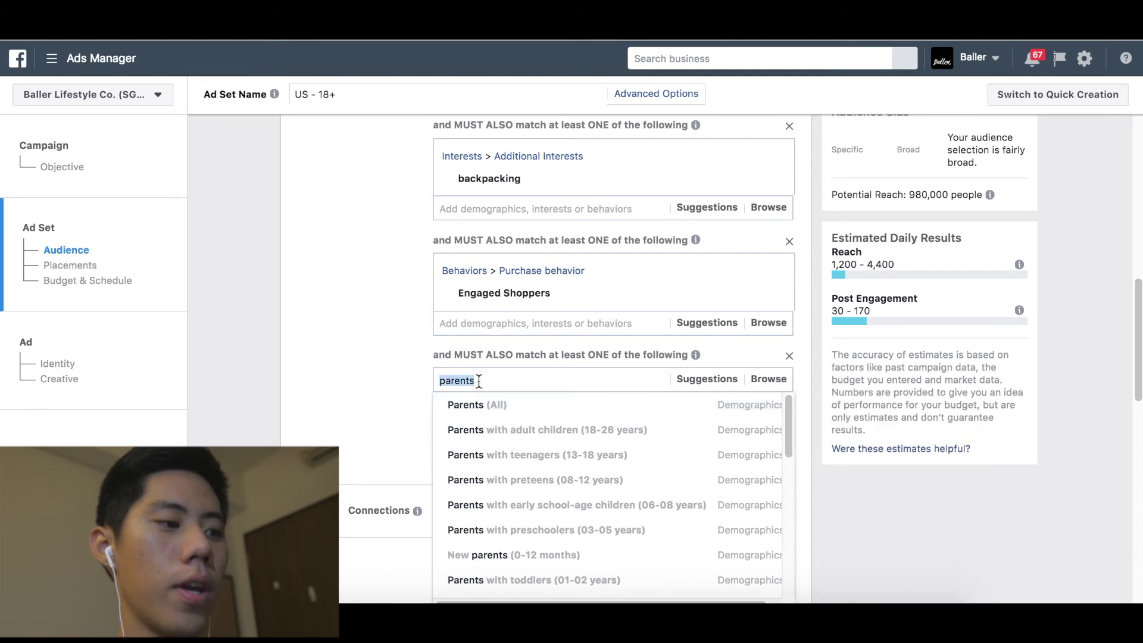
text(married)
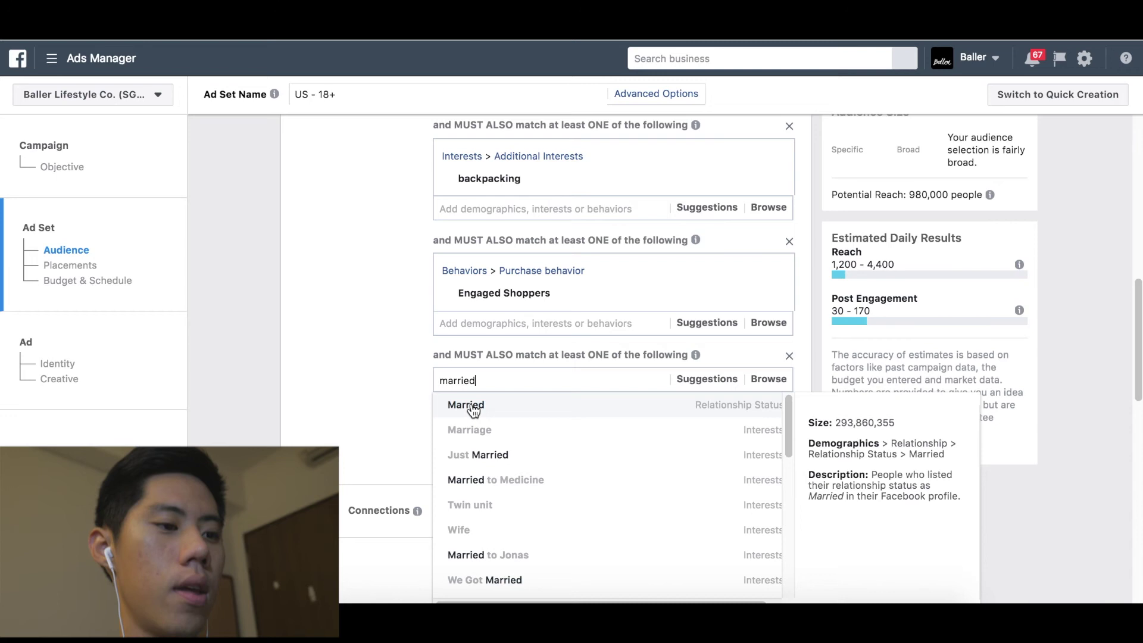
click(474, 406)
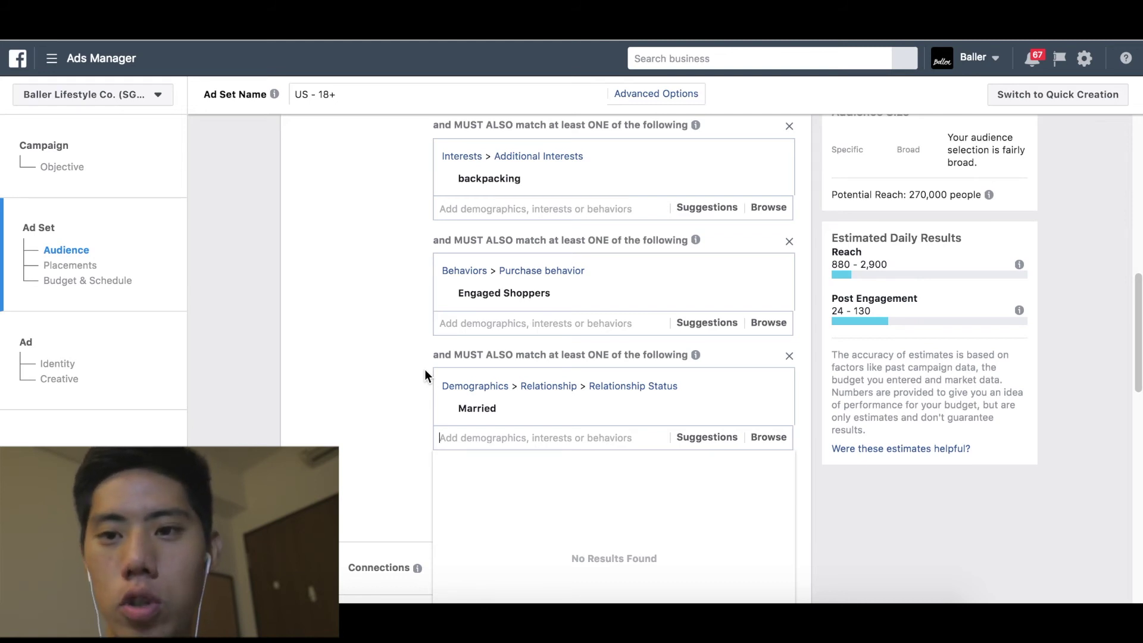
click(373, 376)
scroll(373, 376, up, 5)
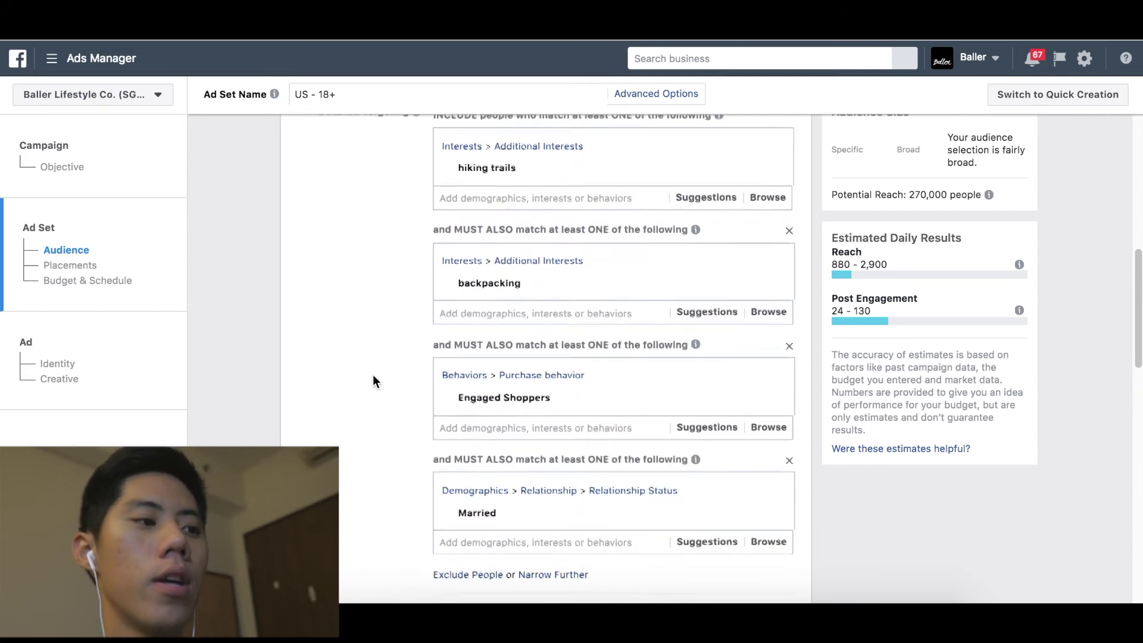
scroll(373, 376, down, 2)
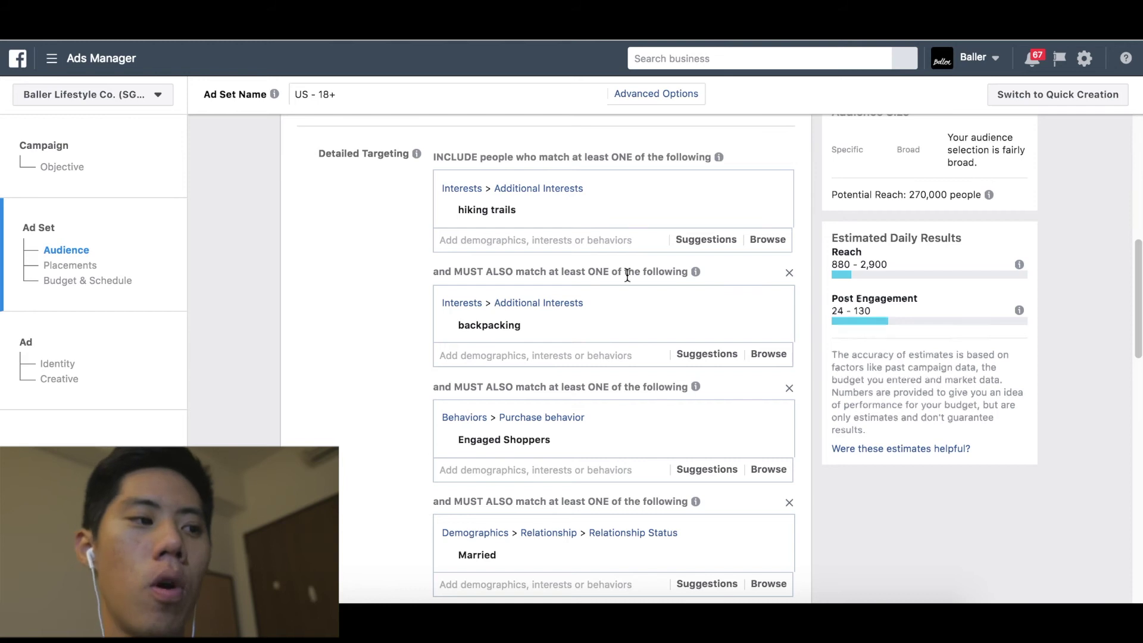
mouse_move(780, 173)
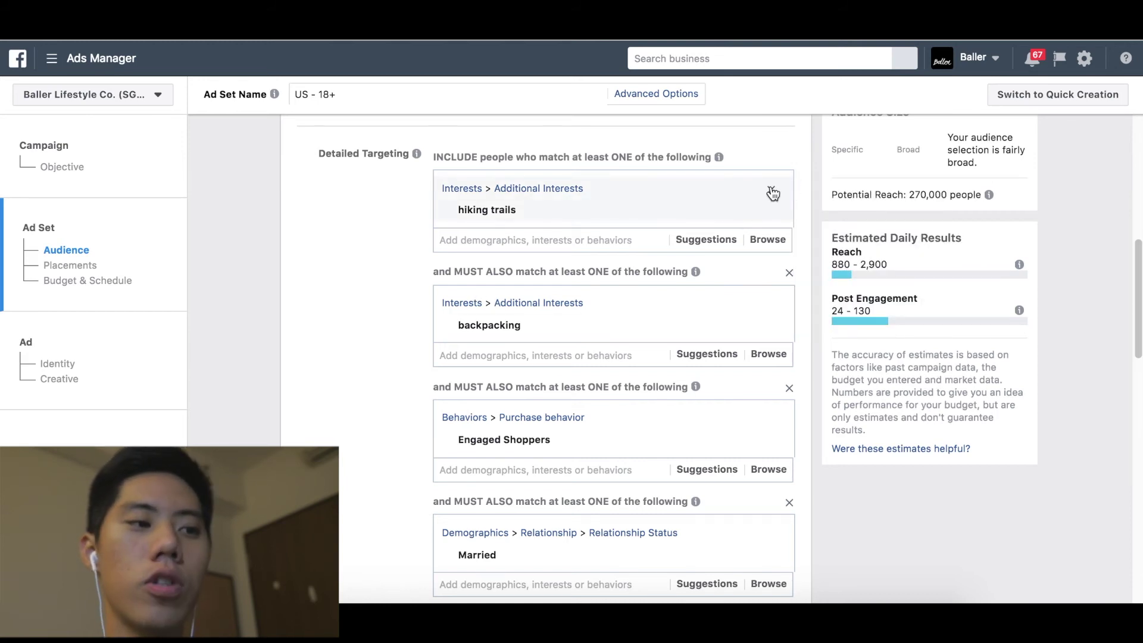
Remove hiking trails and the backpacking, Engaged Shoppers and Married must-also groups
click(773, 193)
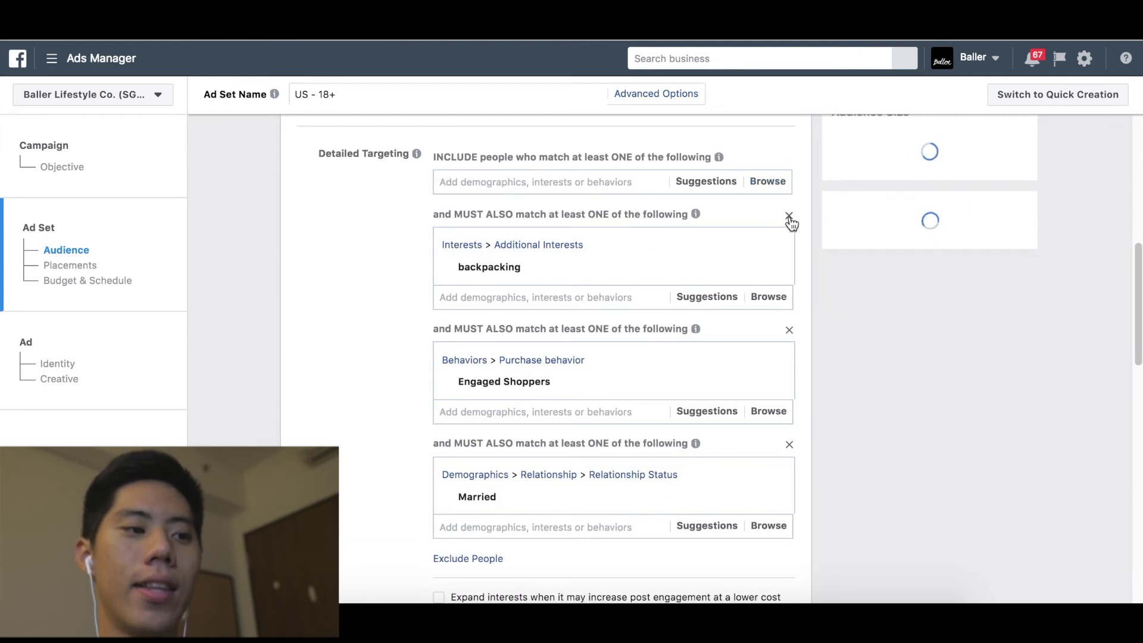
click(789, 217)
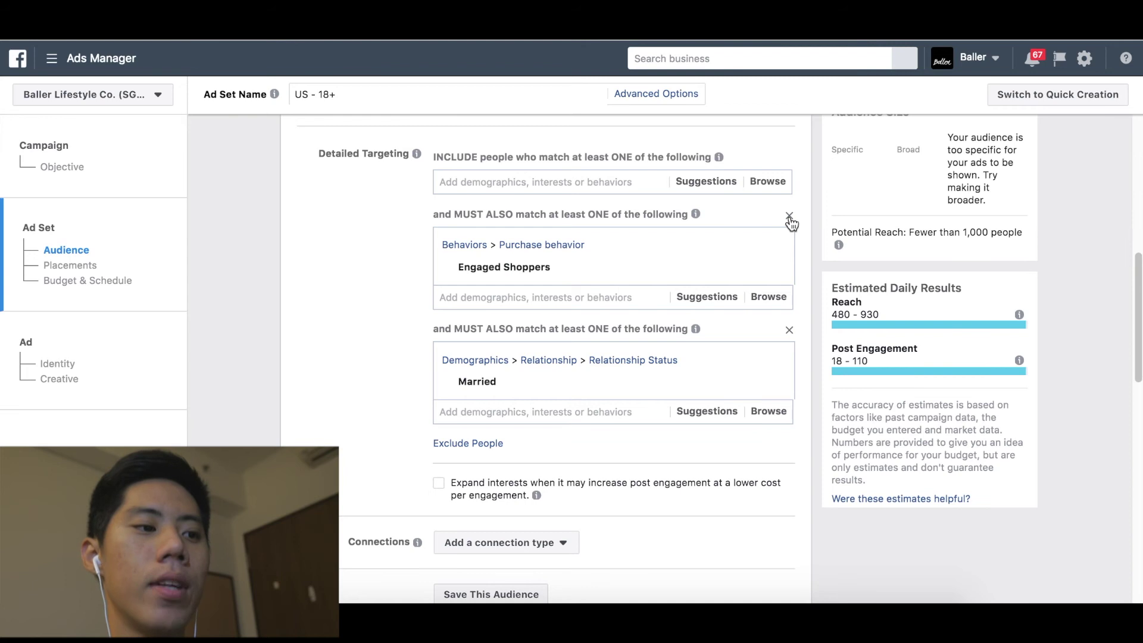
click(790, 217)
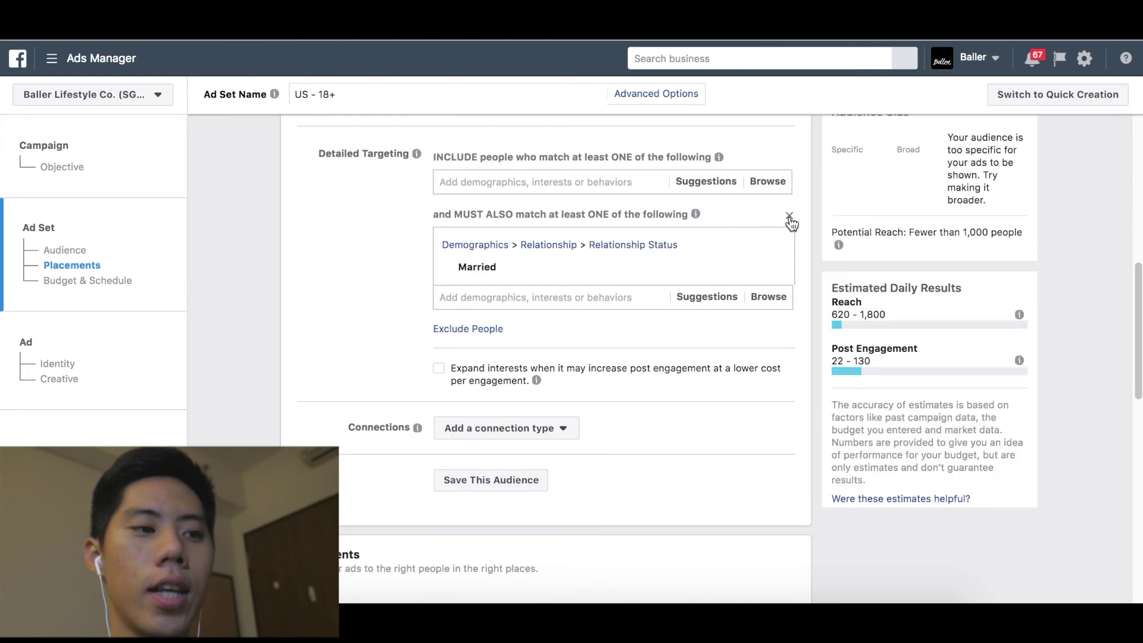
click(789, 217)
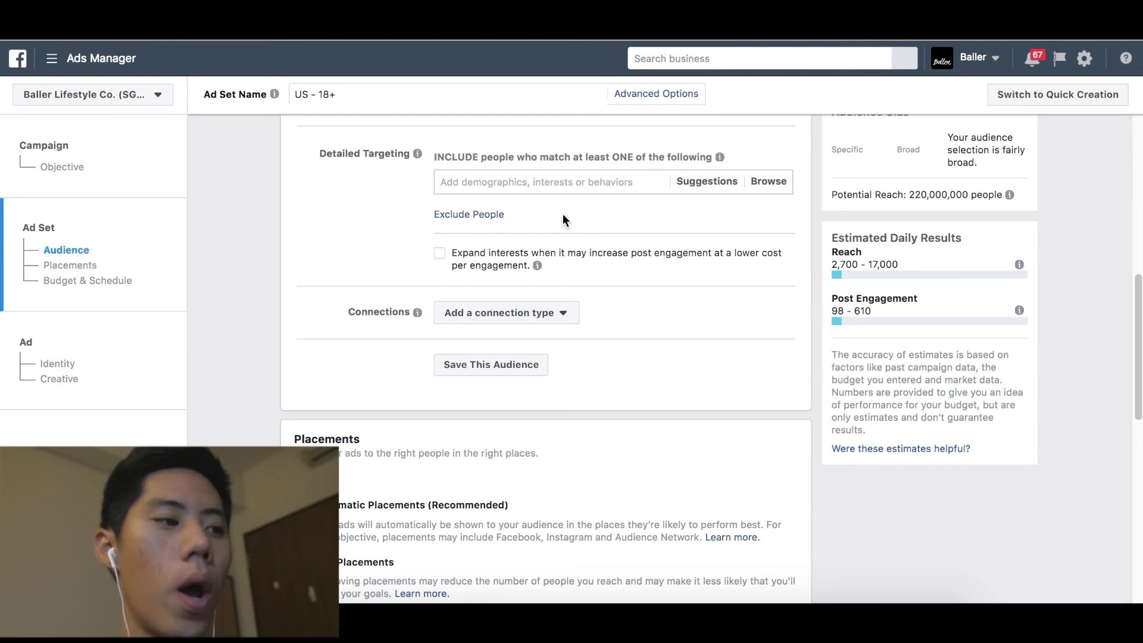
click(540, 182)
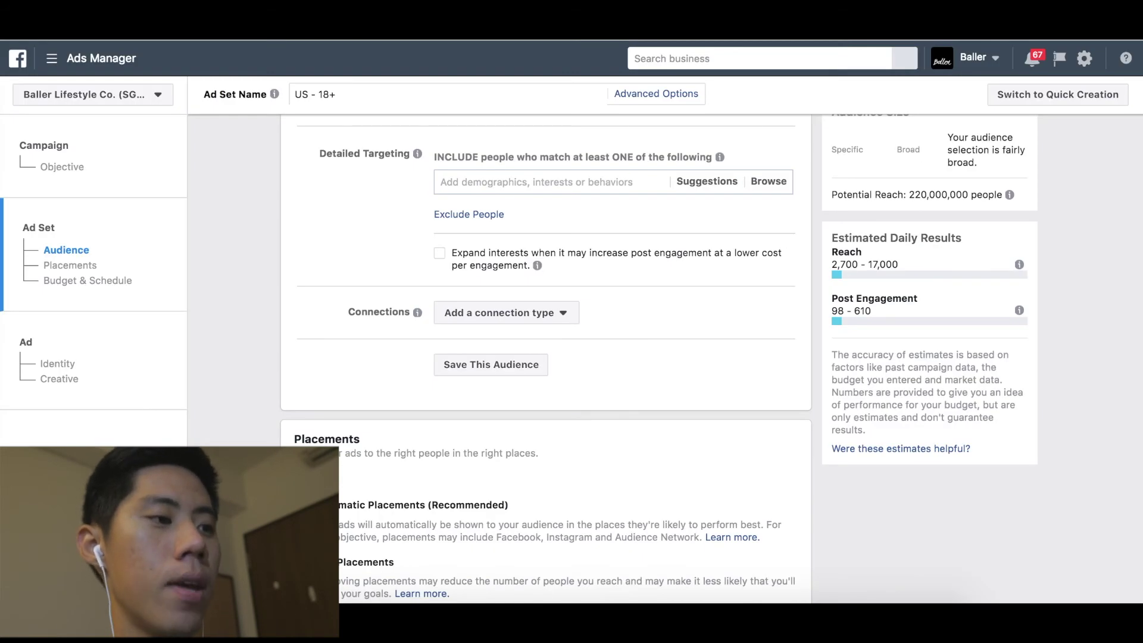
Search 'survival', add the Survival skills interest, then remove it again
click(502, 184)
text(survival)
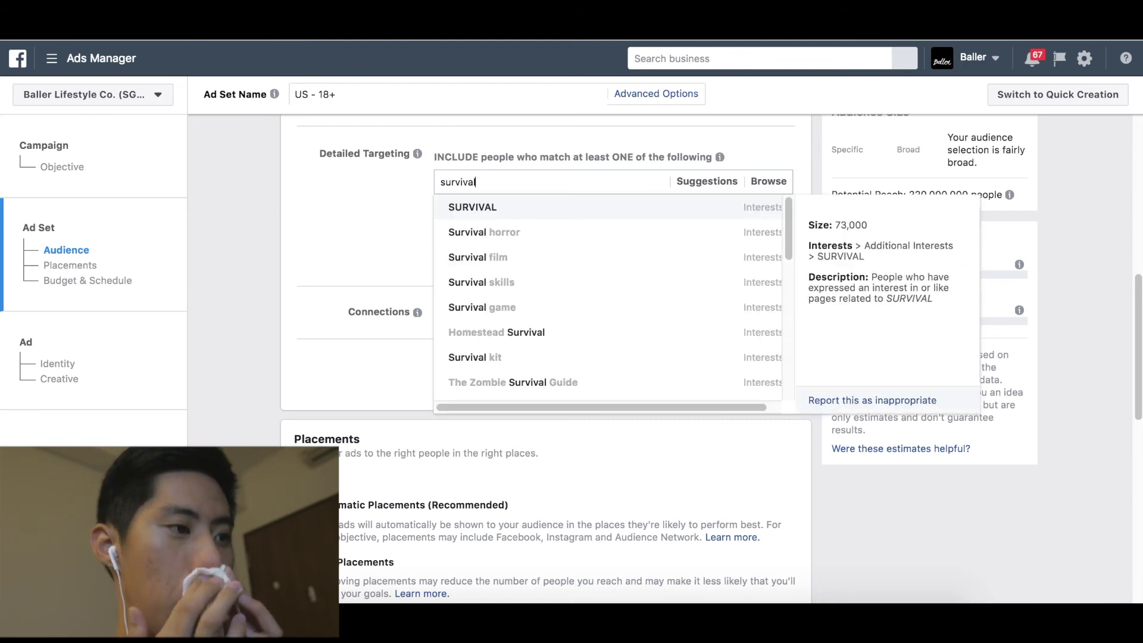
click(530, 294)
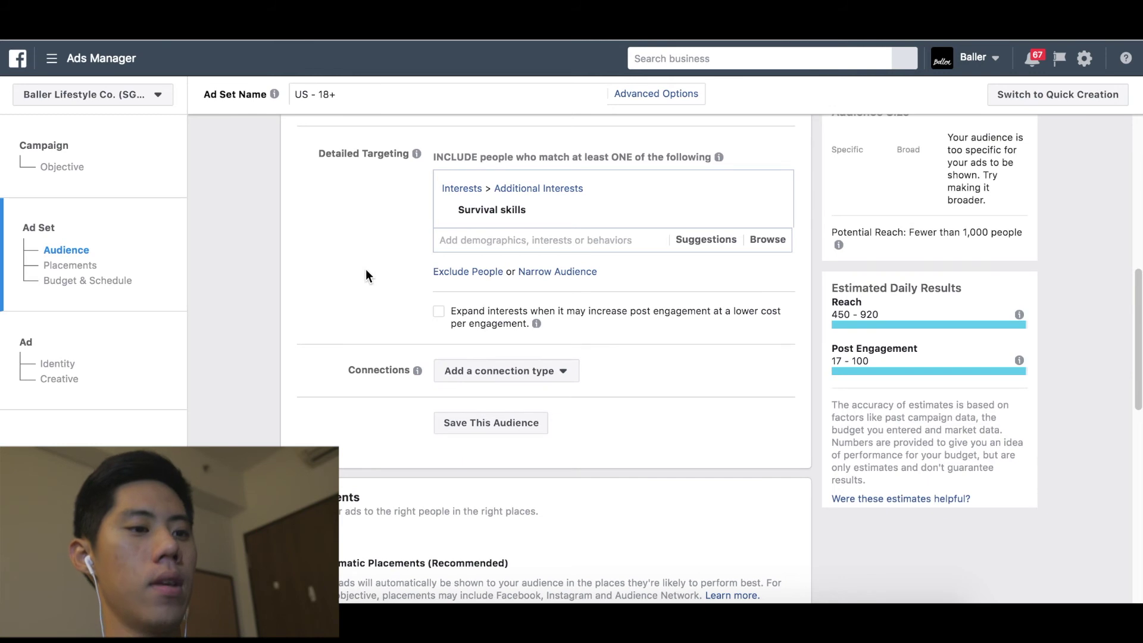
click(771, 213)
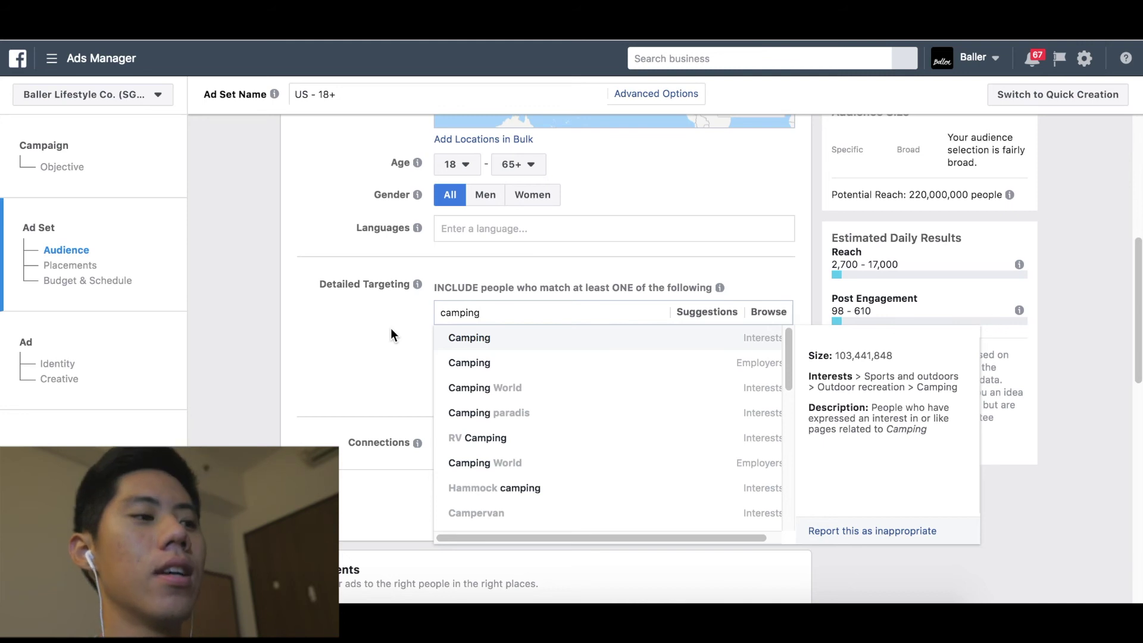
Include the Camping interest and add a must-also group requiring Bonfire
click(460, 346)
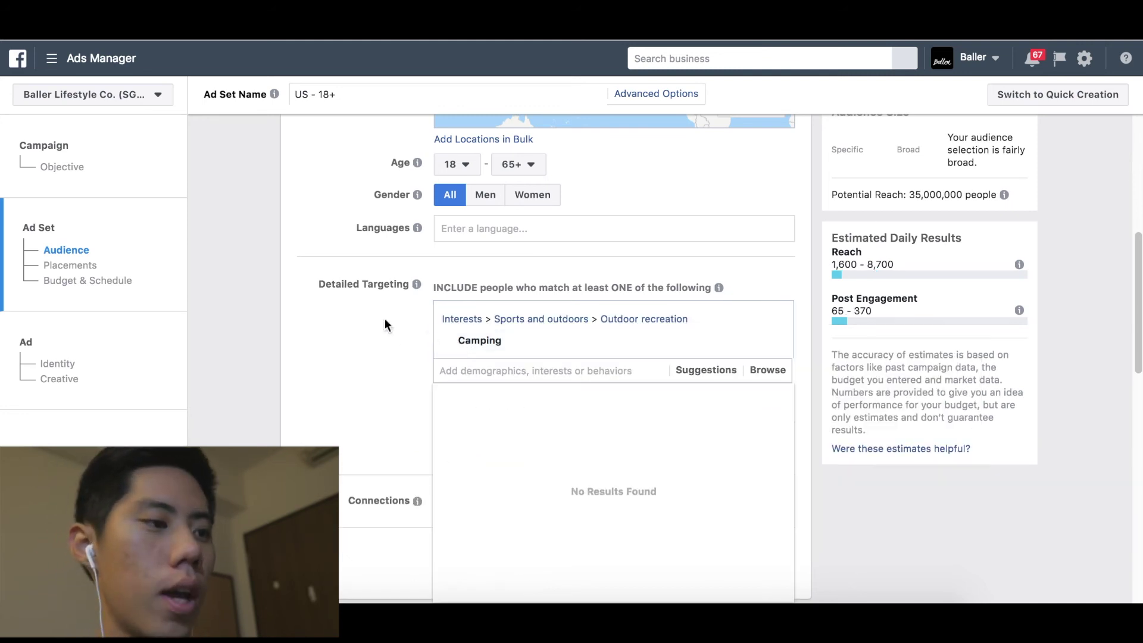
click(355, 359)
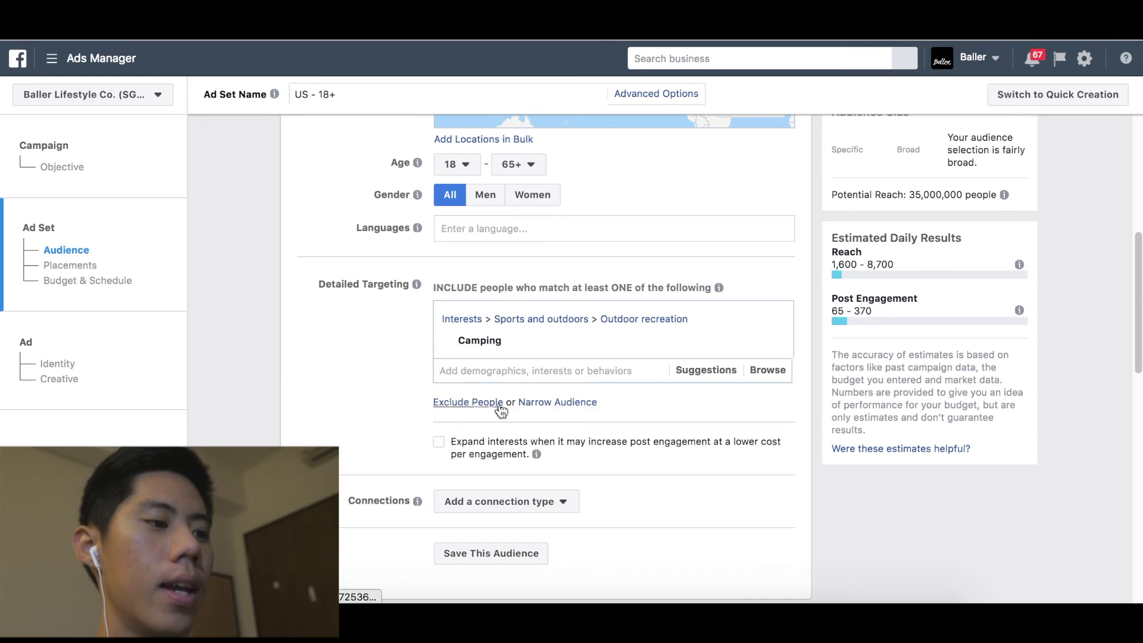
click(541, 404)
click(518, 429)
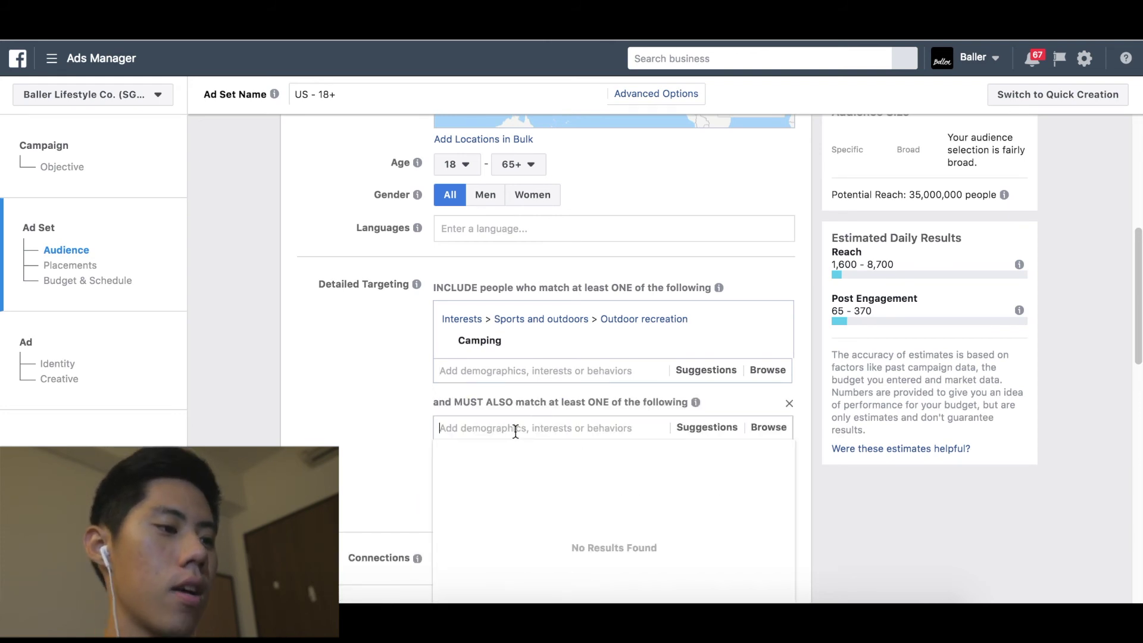
text(bonfire)
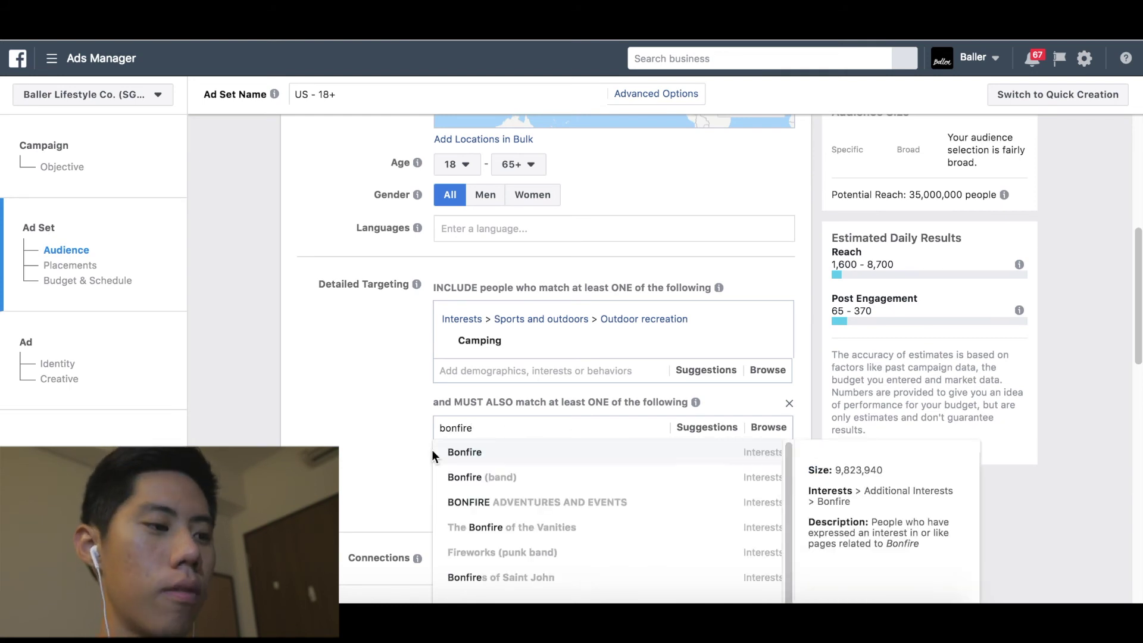
scroll(431, 449, down, 1)
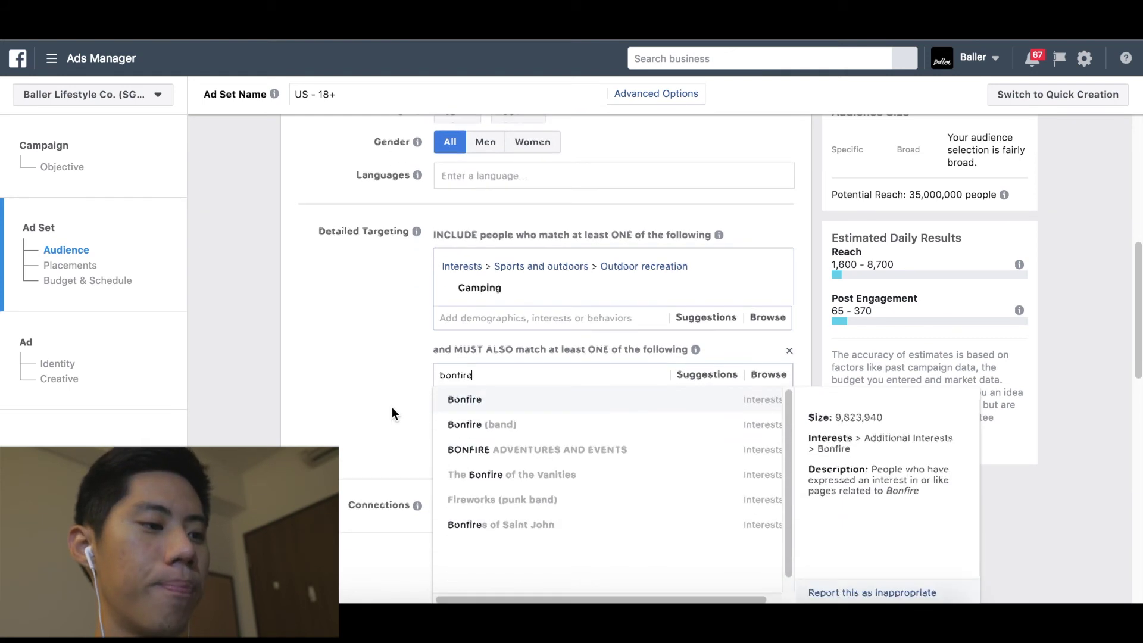
click(481, 396)
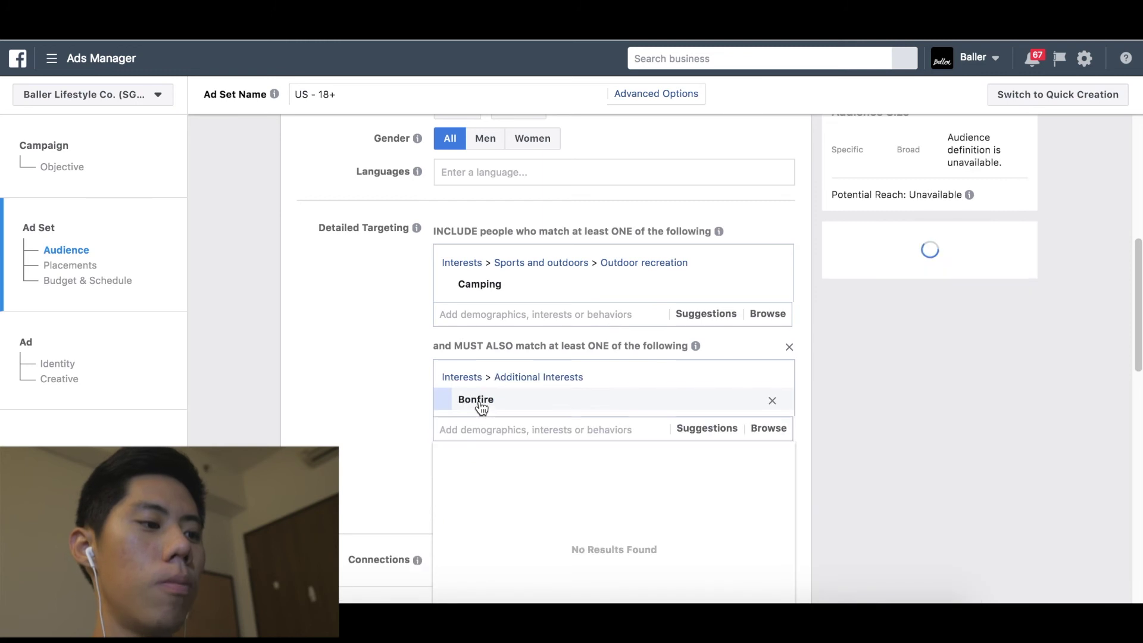
click(376, 397)
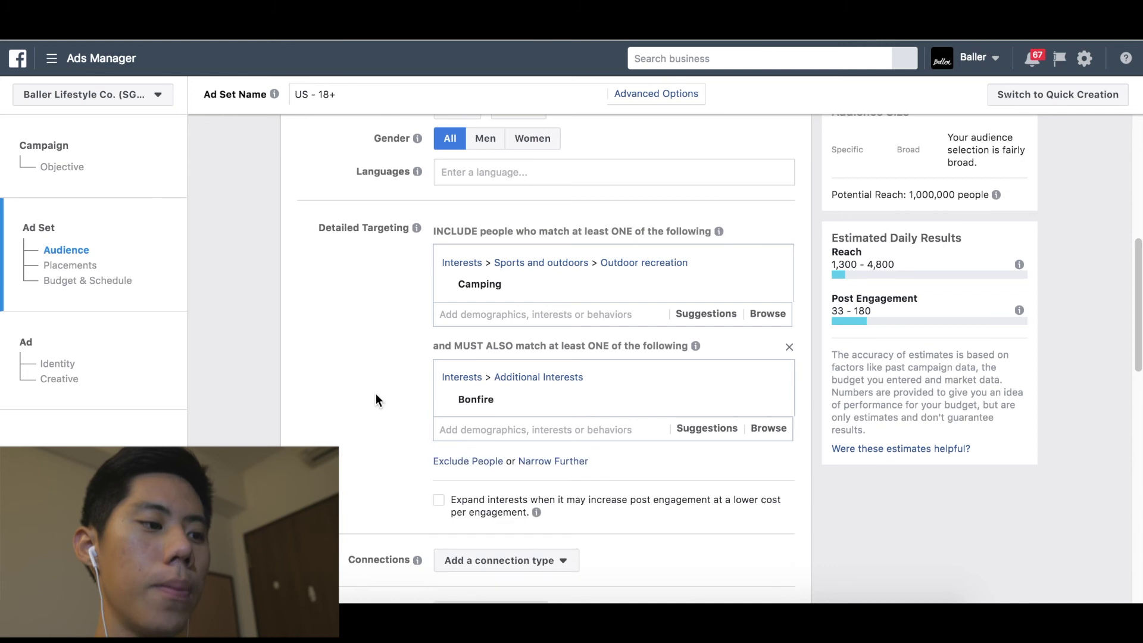
click(562, 462)
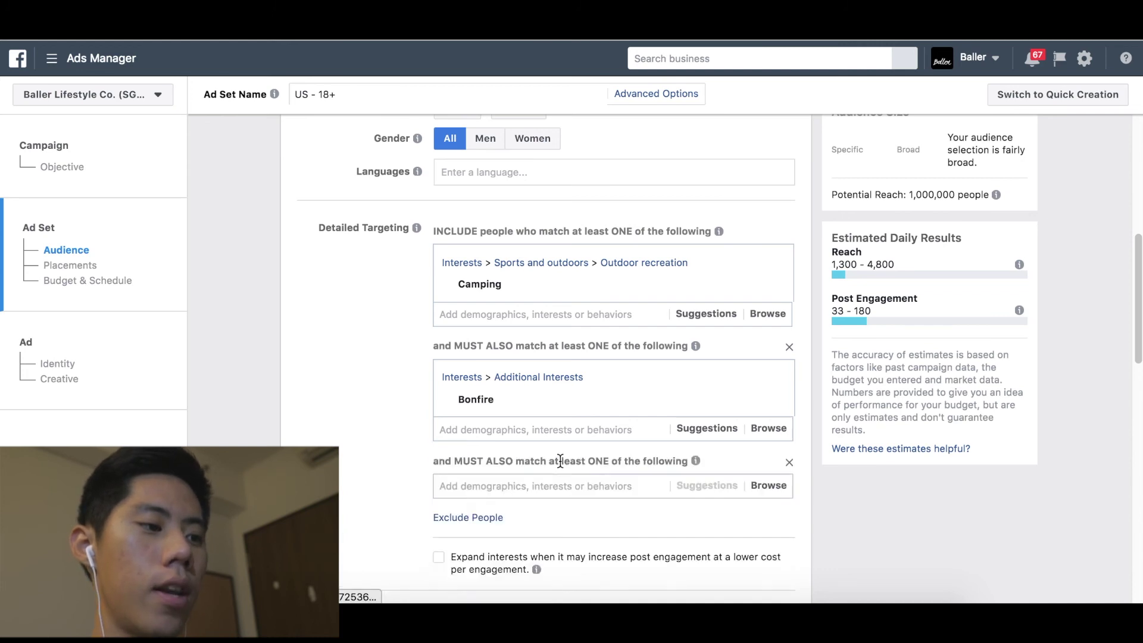
text(marshme)
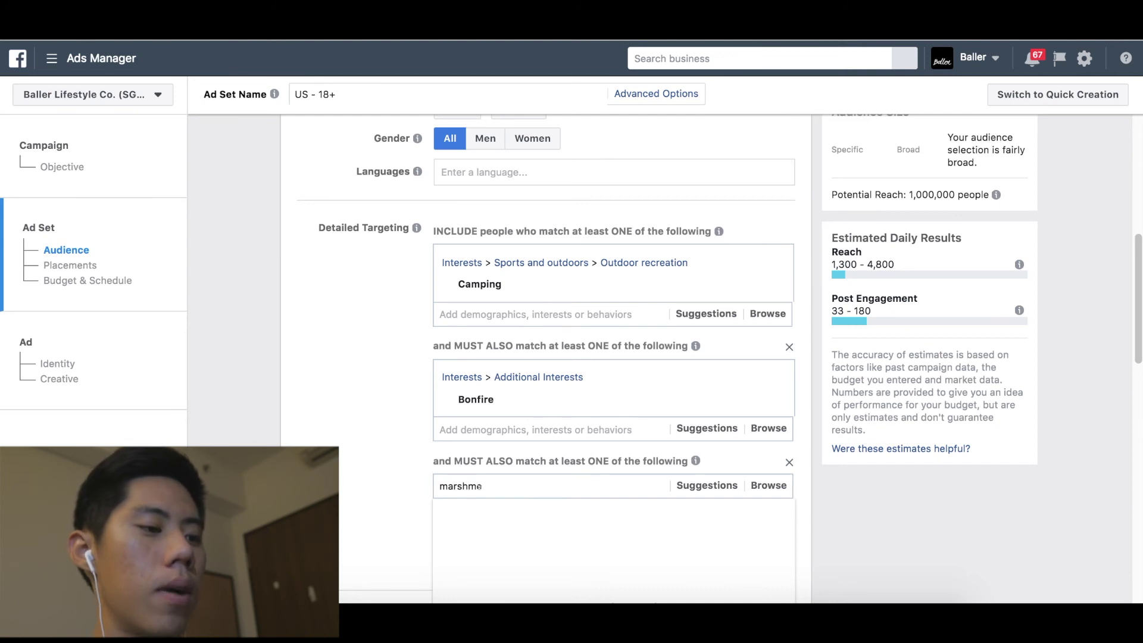
text(ellow)
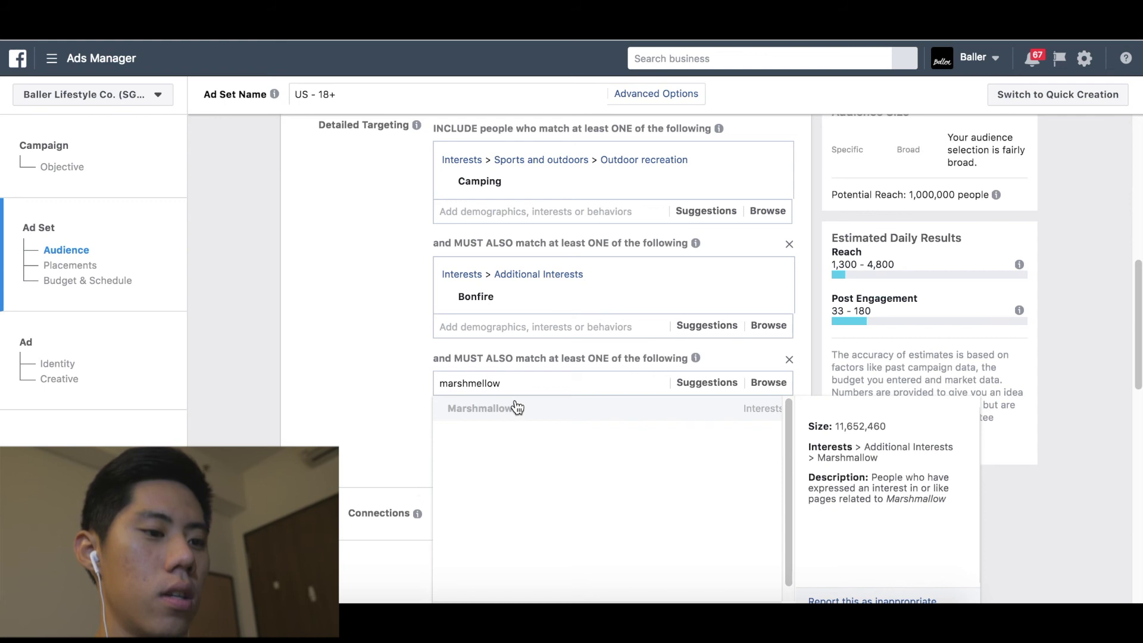
click(515, 408)
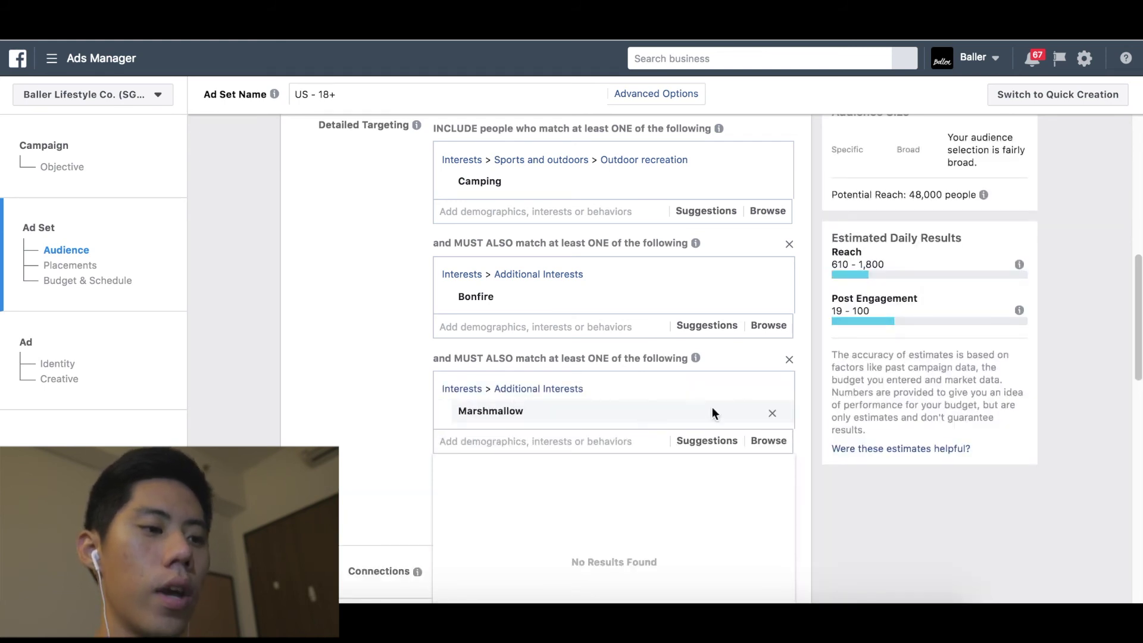
click(773, 415)
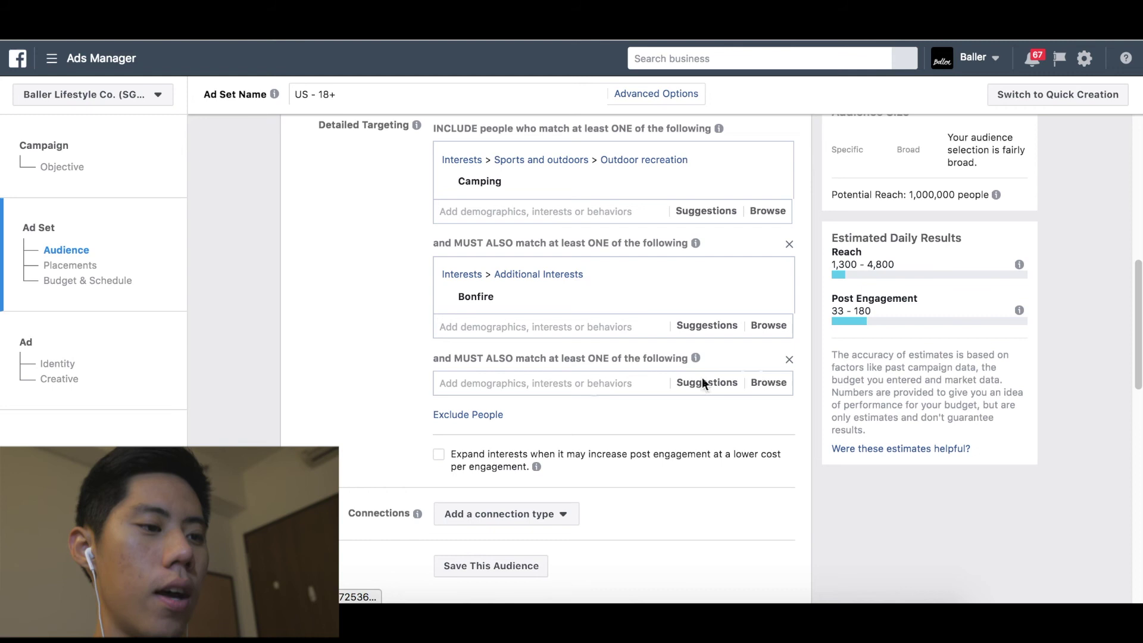
click(789, 360)
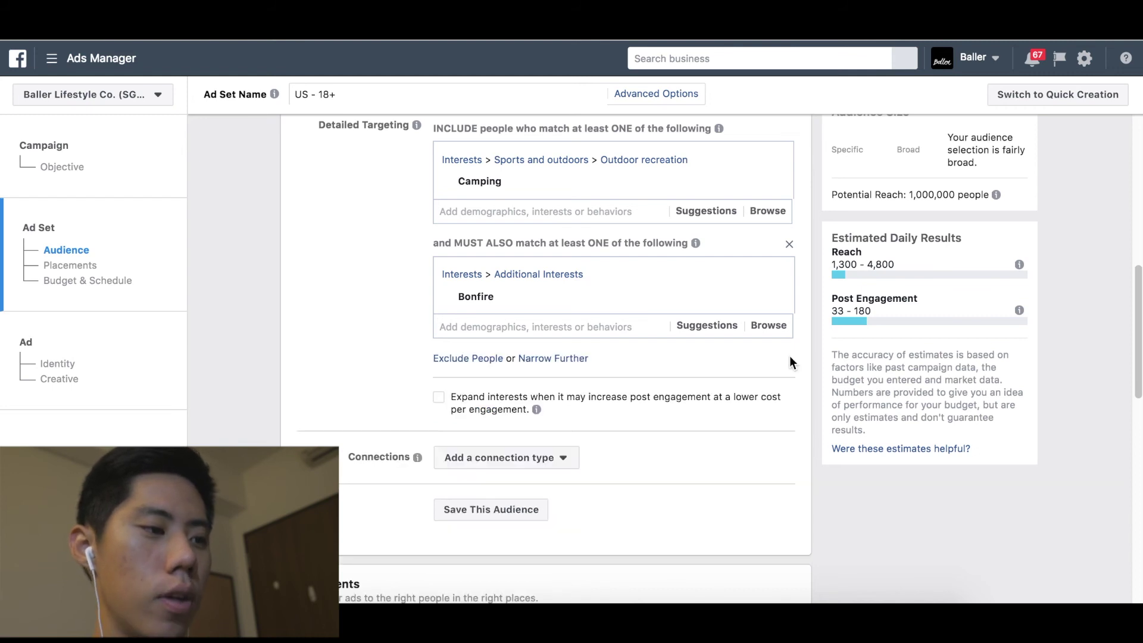
Create an exclusion group and exclude people interested in hiking trails
click(480, 359)
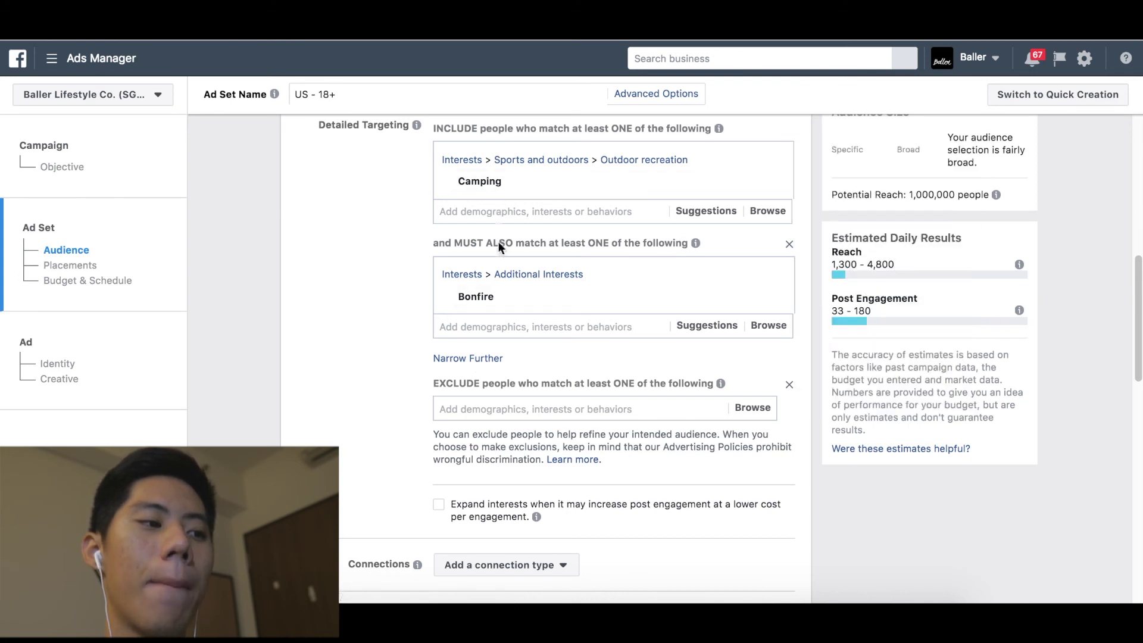
mouse_move(503, 295)
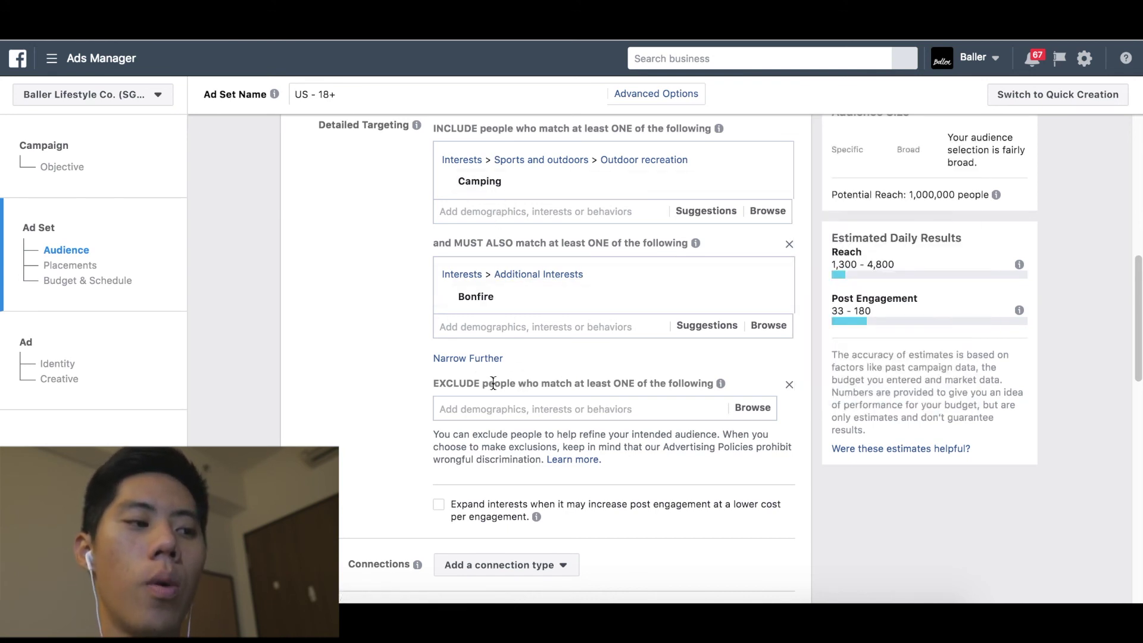
click(481, 406)
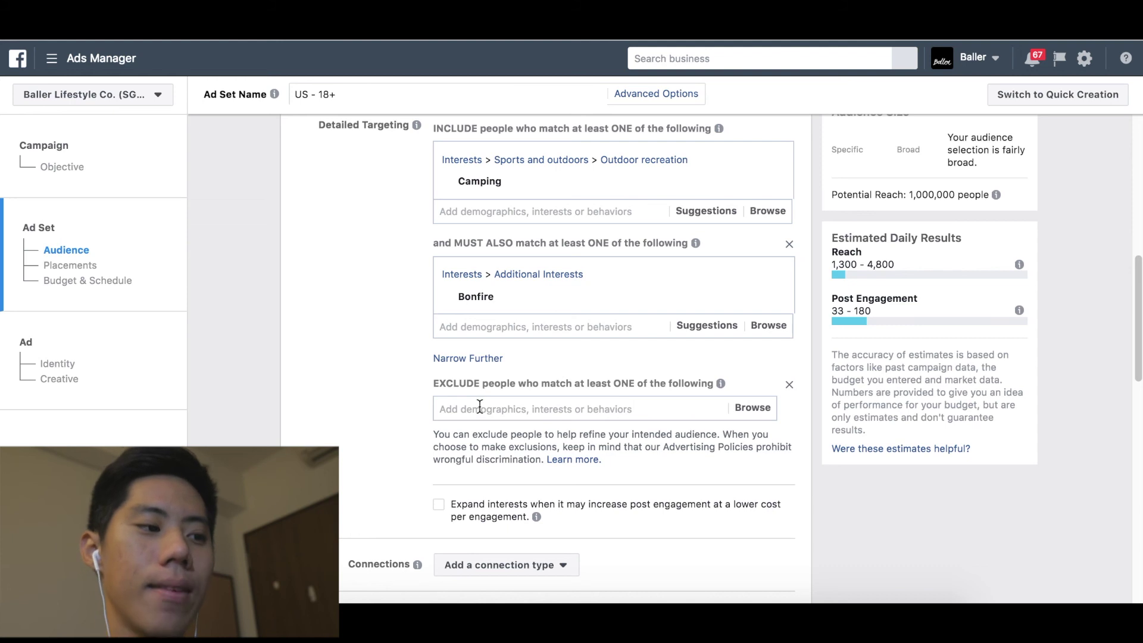
text(hiking)
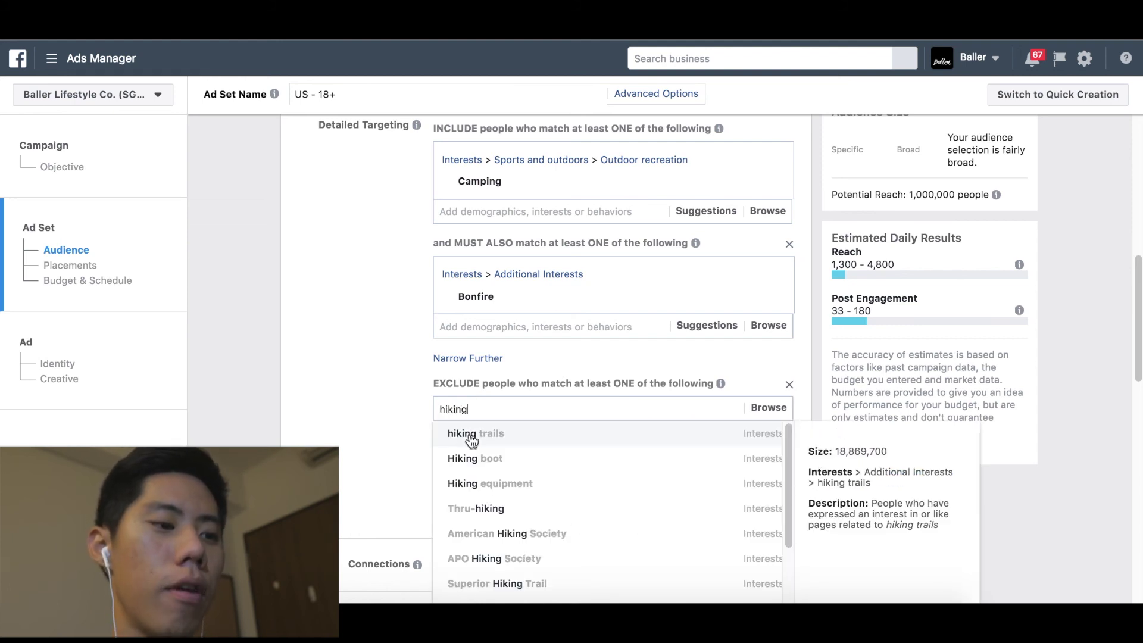
click(471, 439)
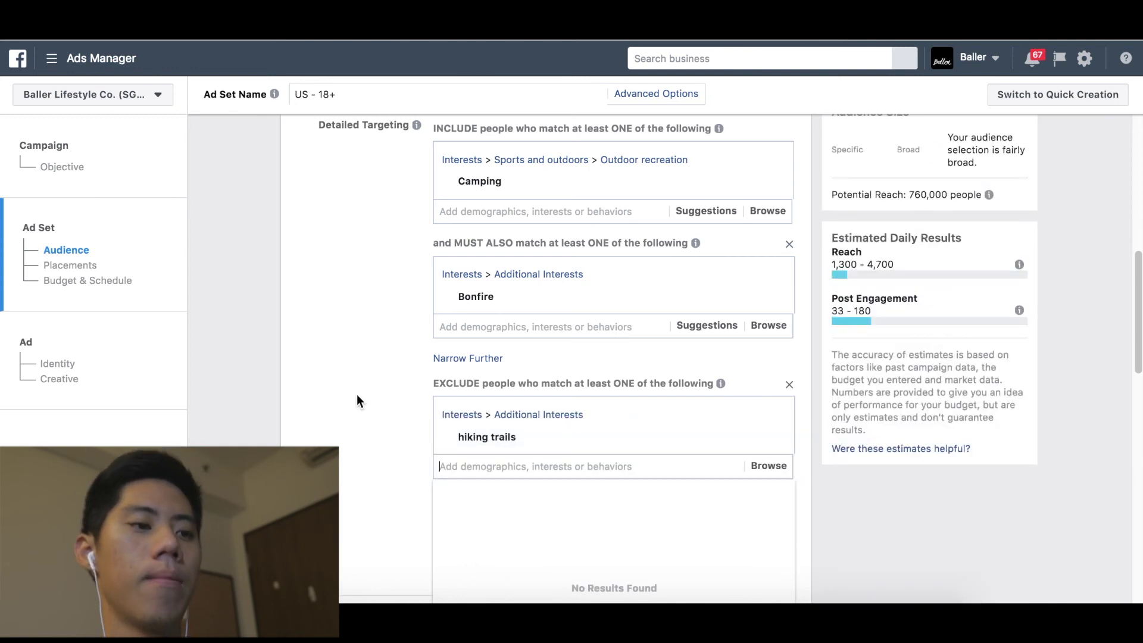
Also exclude people interested in Hiking boot and Hiking equipment
mouse_move(480, 439)
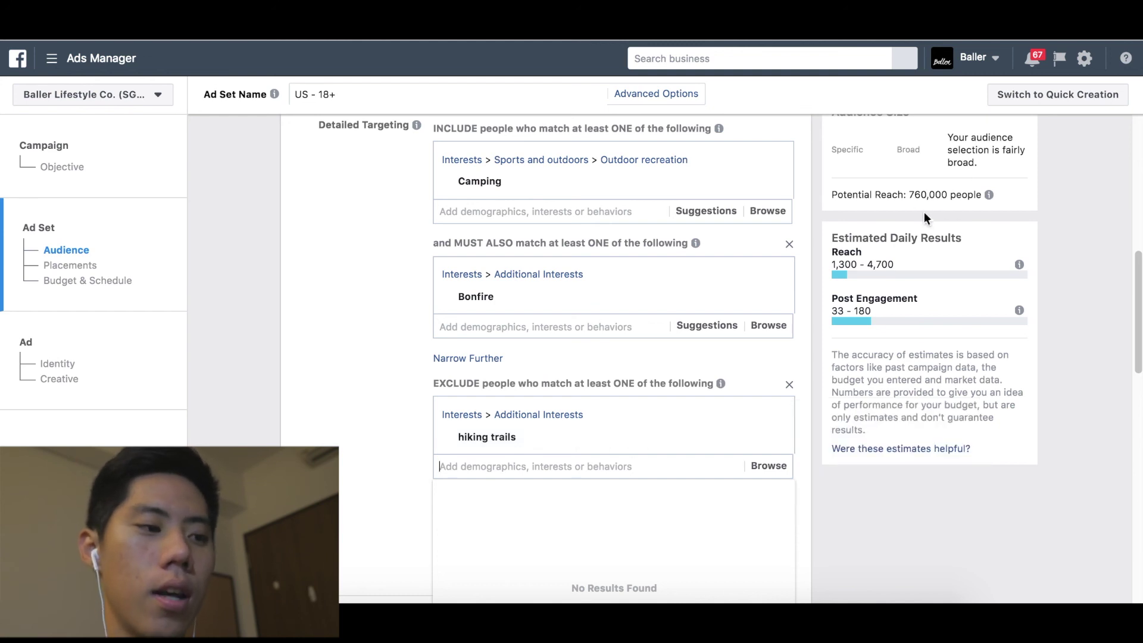
mouse_move(639, 435)
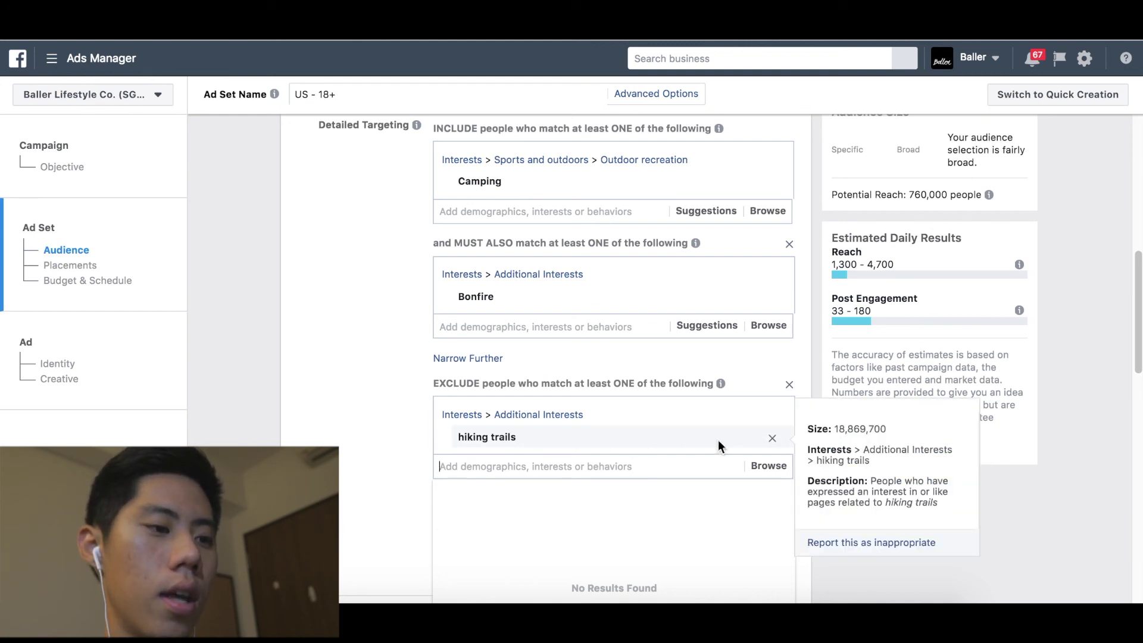
click(759, 467)
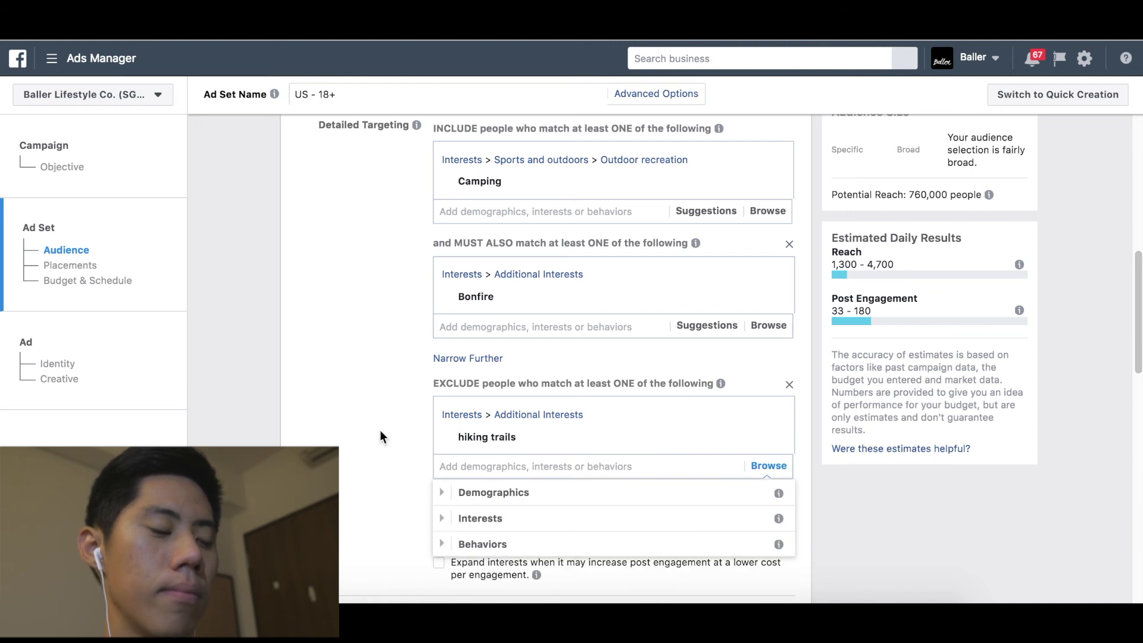
click(480, 466)
text(hiking)
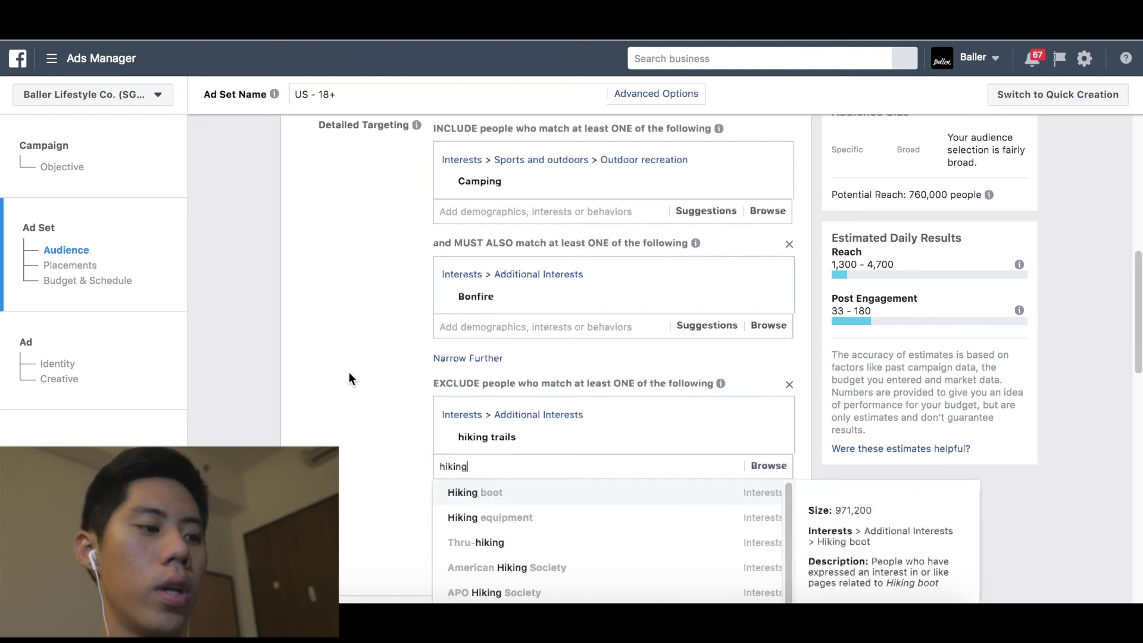
scroll(349, 374, down, 2)
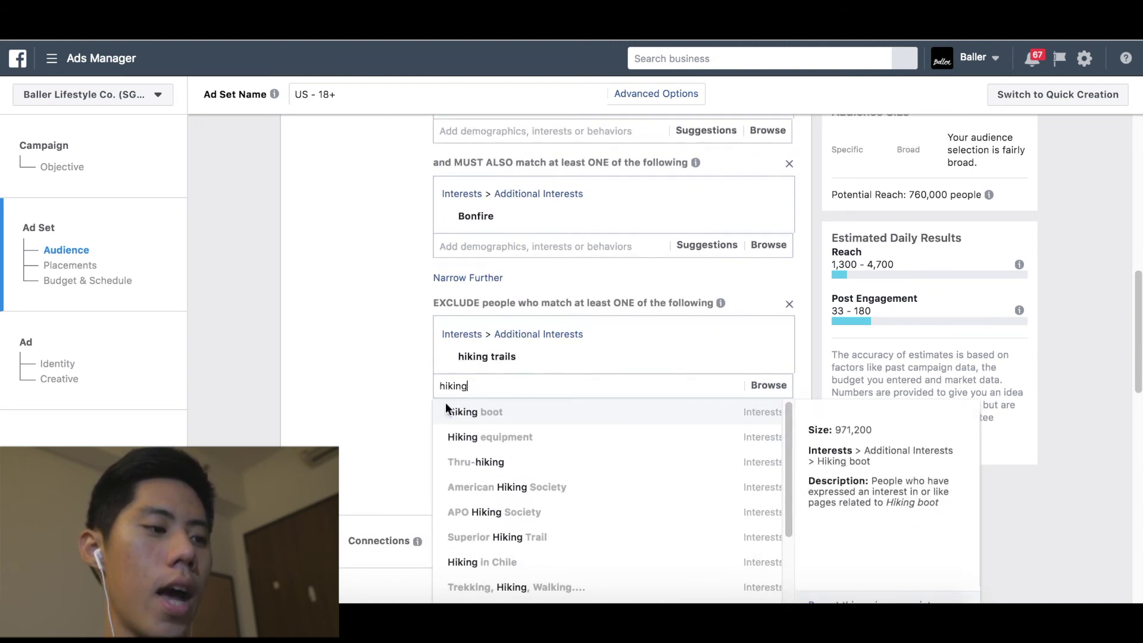
click(475, 412)
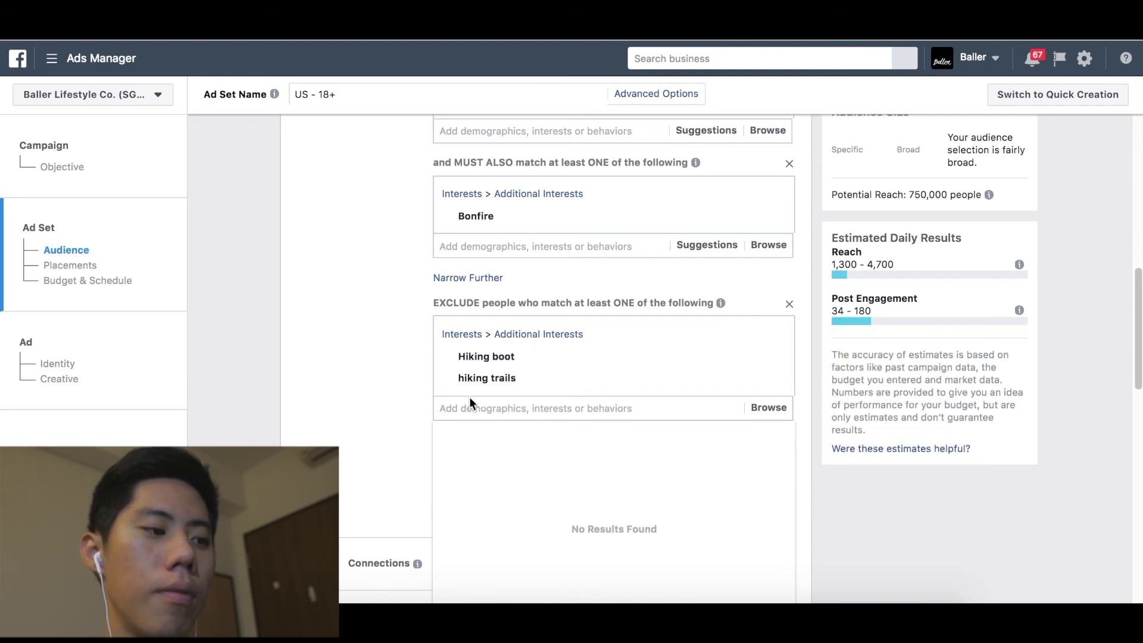
text(hiking eq)
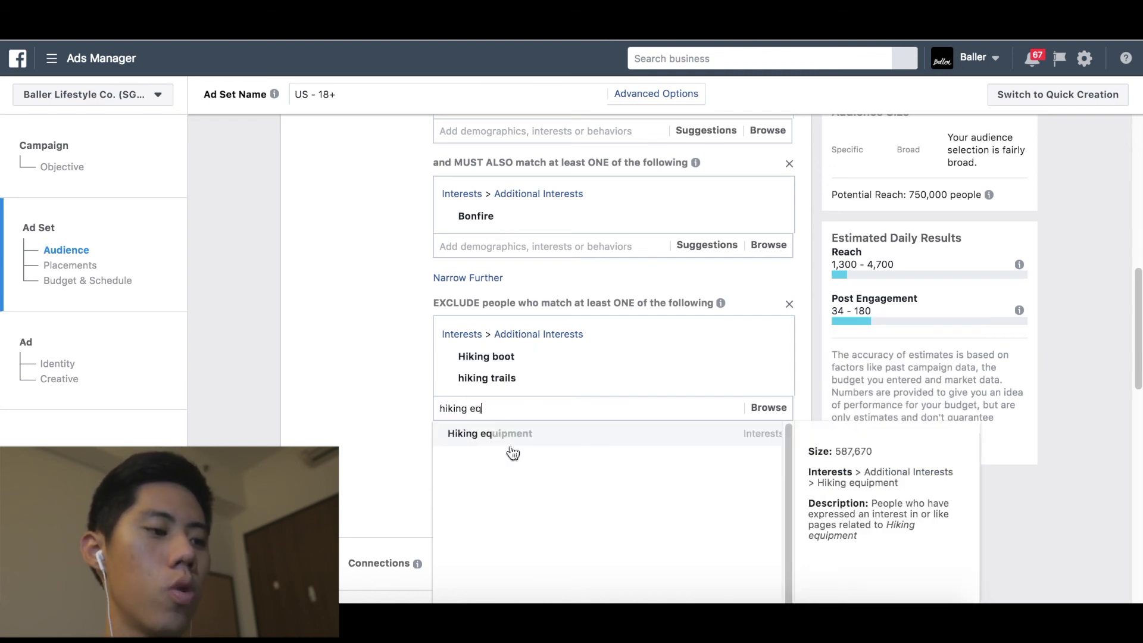
click(514, 446)
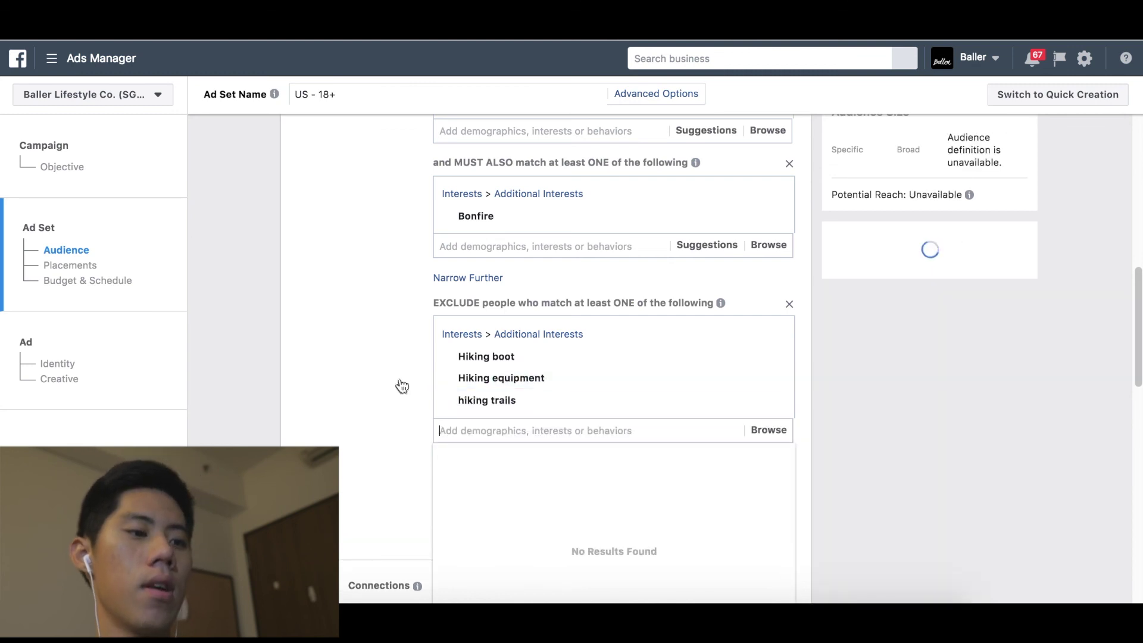
scroll(401, 394, up, 3)
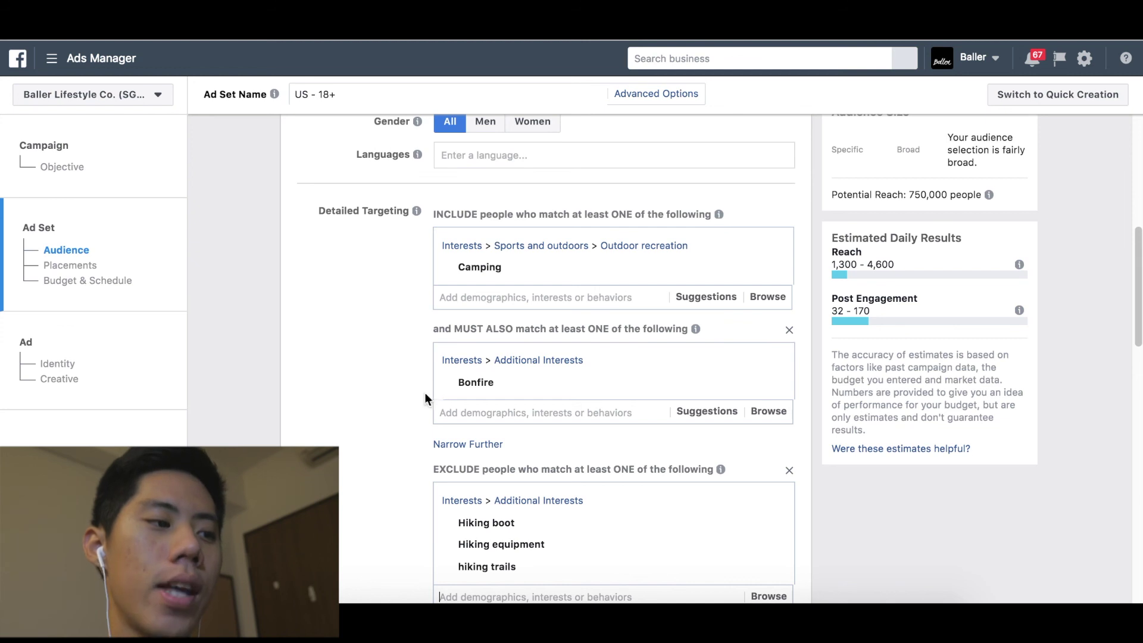
mouse_move(465, 277)
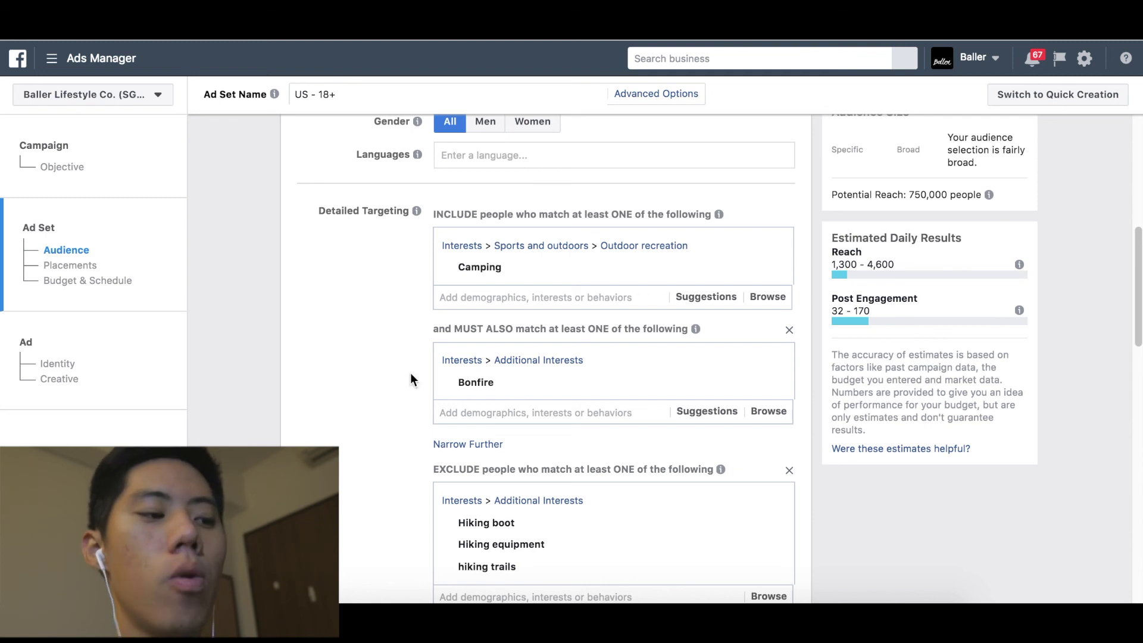
scroll(410, 373, down, 3)
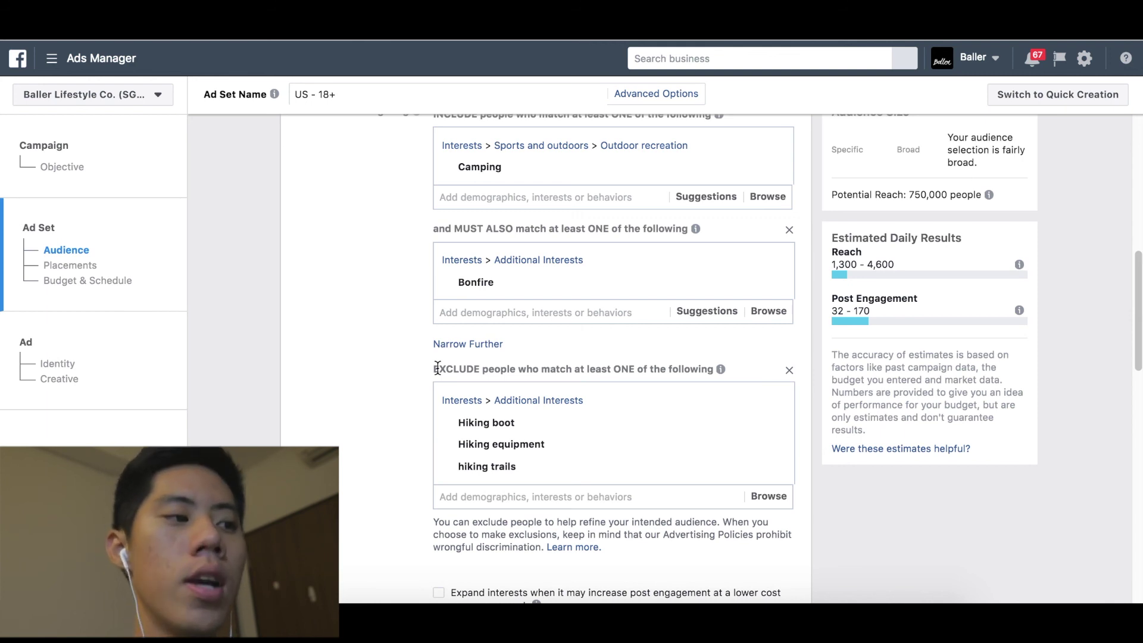
scroll(415, 405, up, 3)
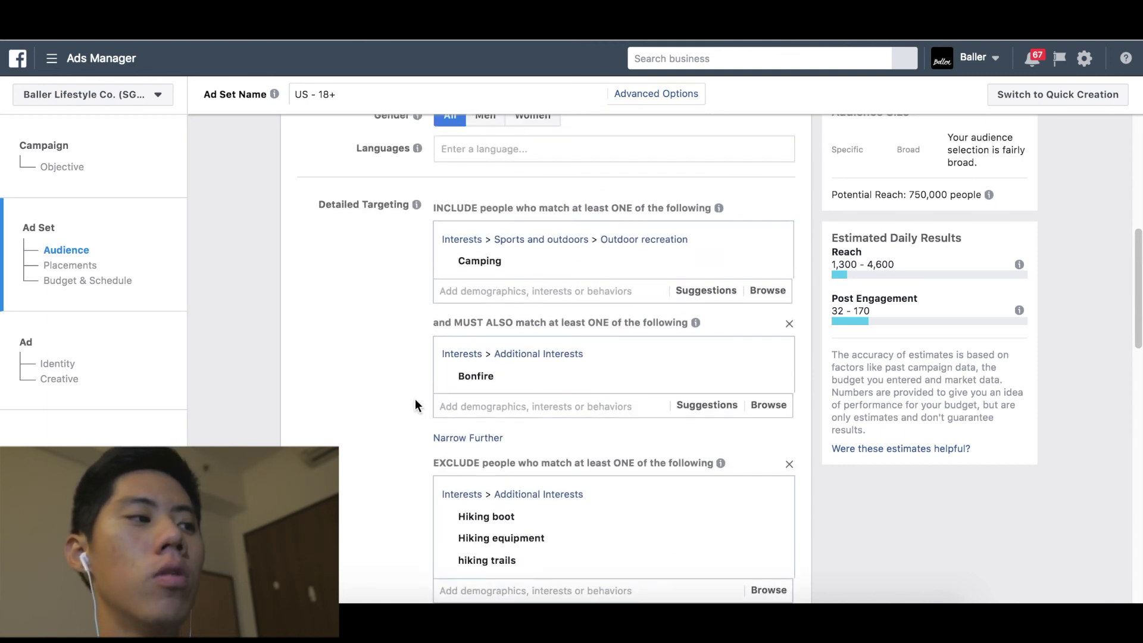
scroll(416, 400, down, 2)
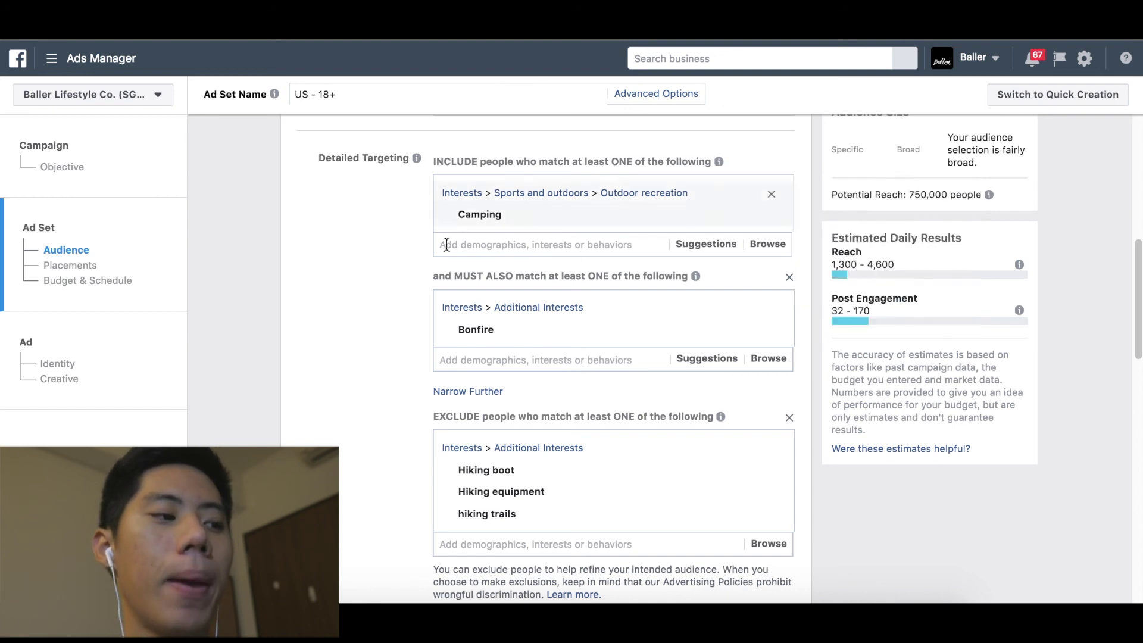
mouse_move(466, 329)
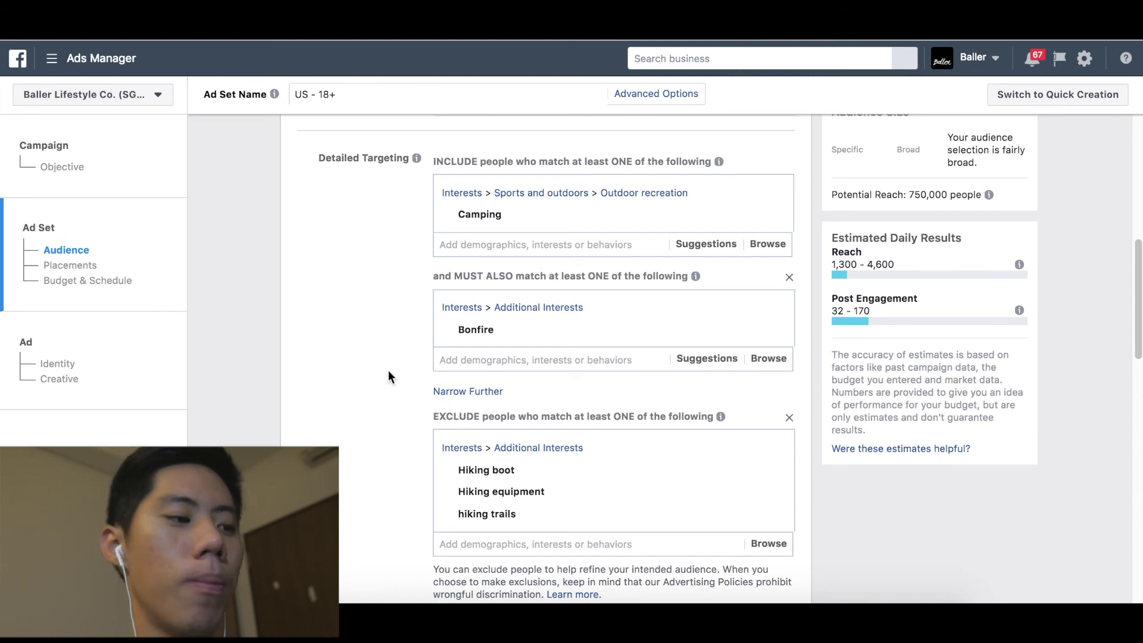
scroll(388, 370, down, 2)
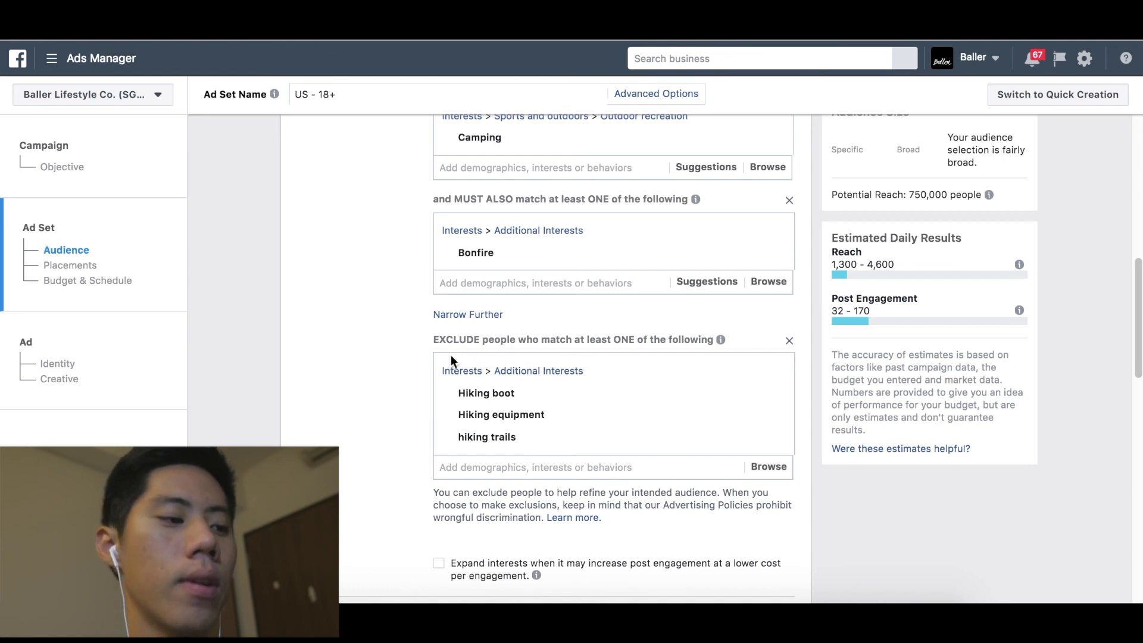
scroll(359, 352, up, 2)
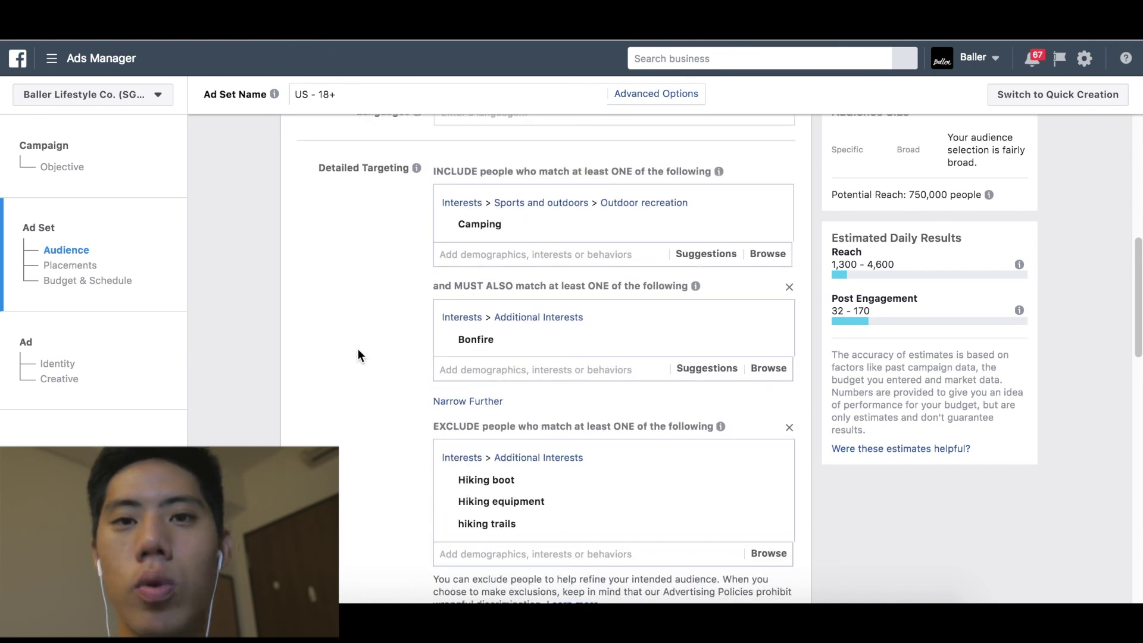